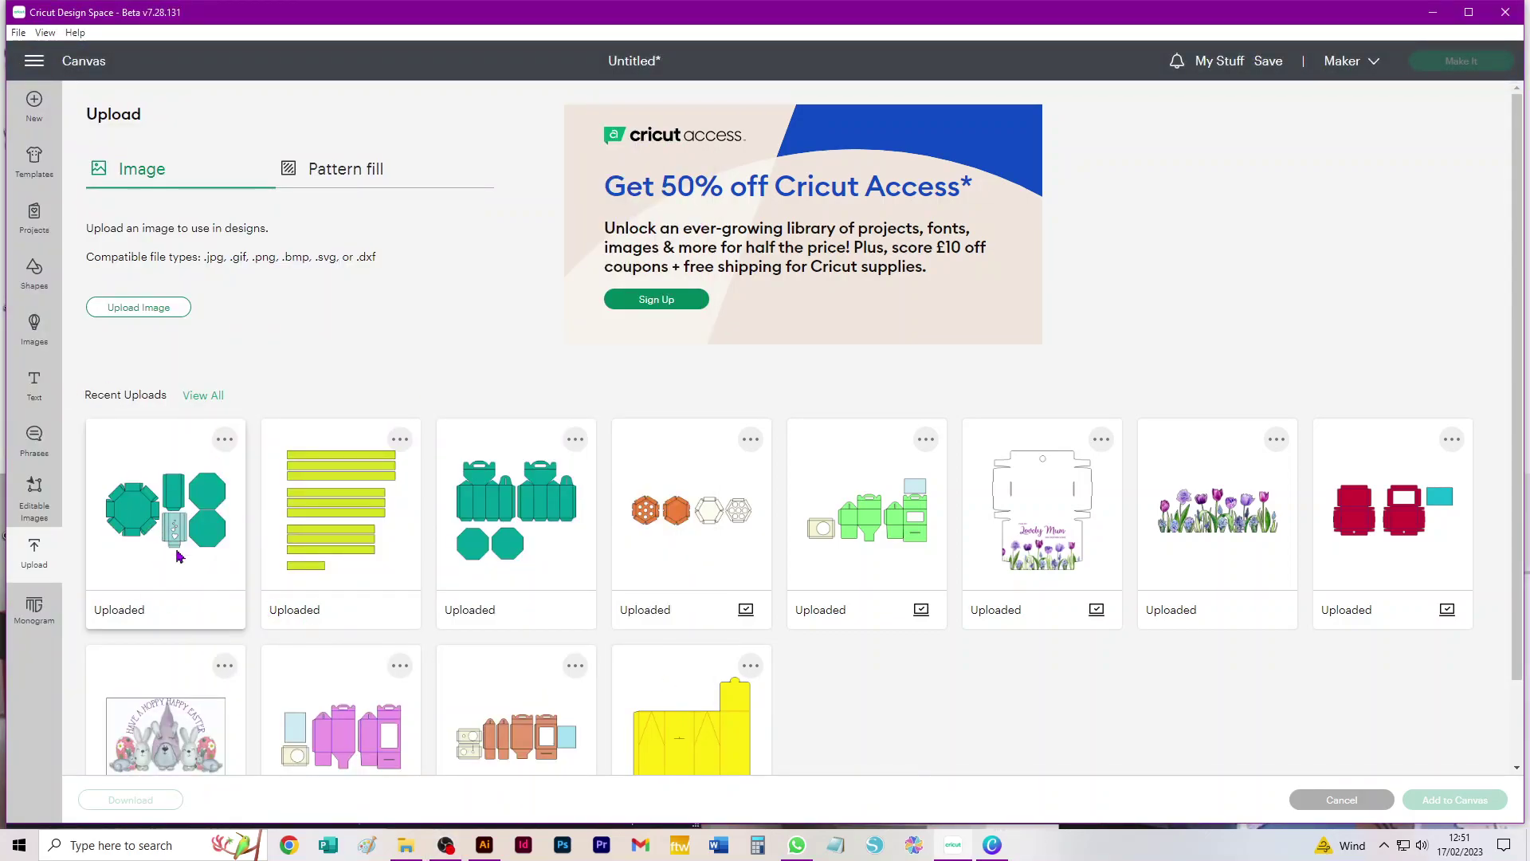
Step: Add the 8-sided explosion box upload to the canvas as a 49.73 x 31.03 cm group
{"action": "left_click", "coordinate": [184, 533]}
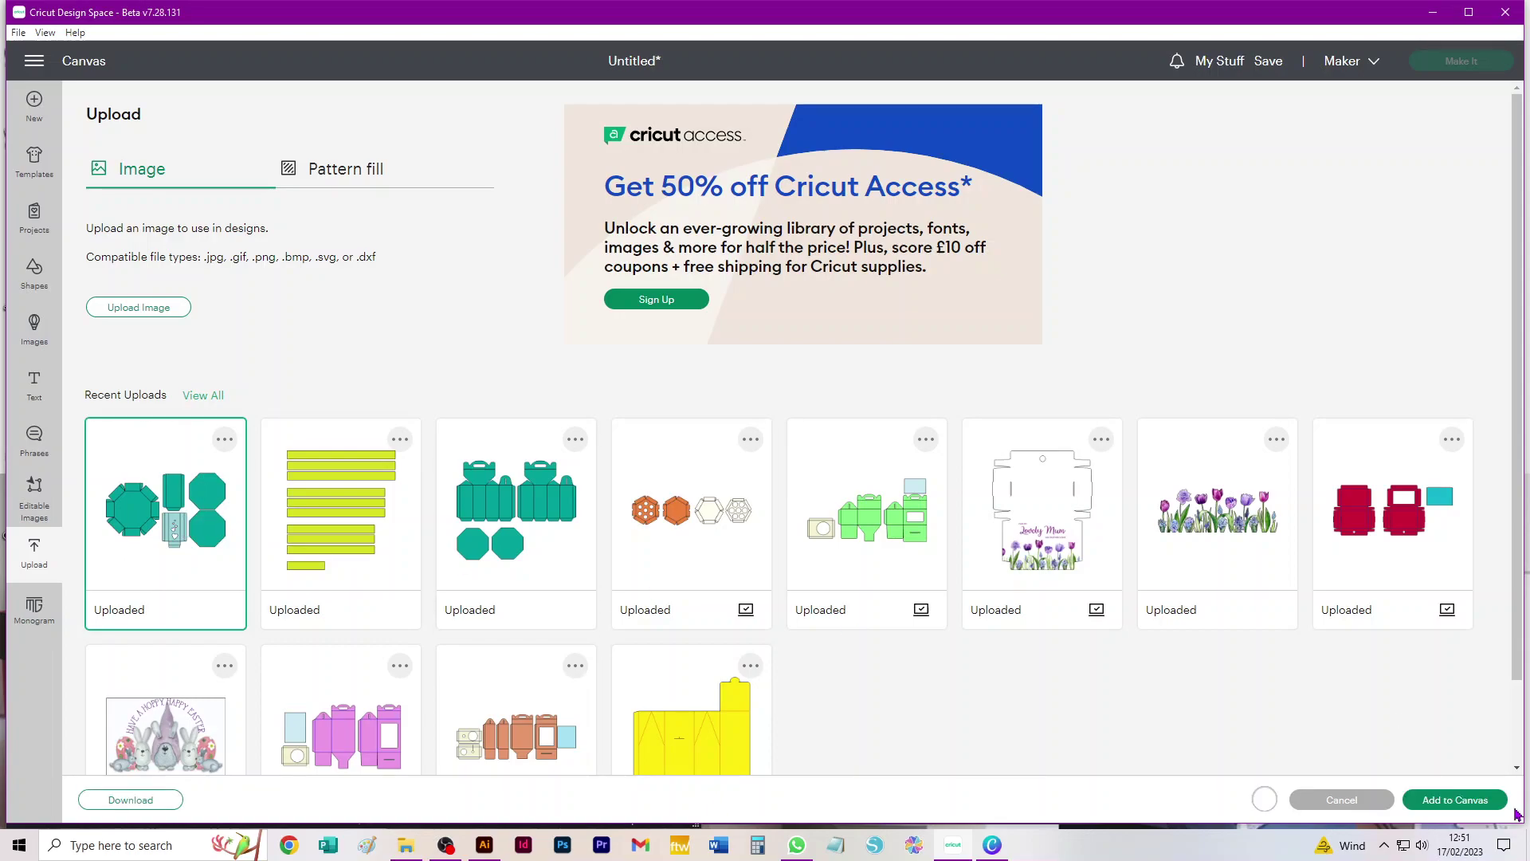
{"action": "left_click", "coordinate": [1456, 799]}
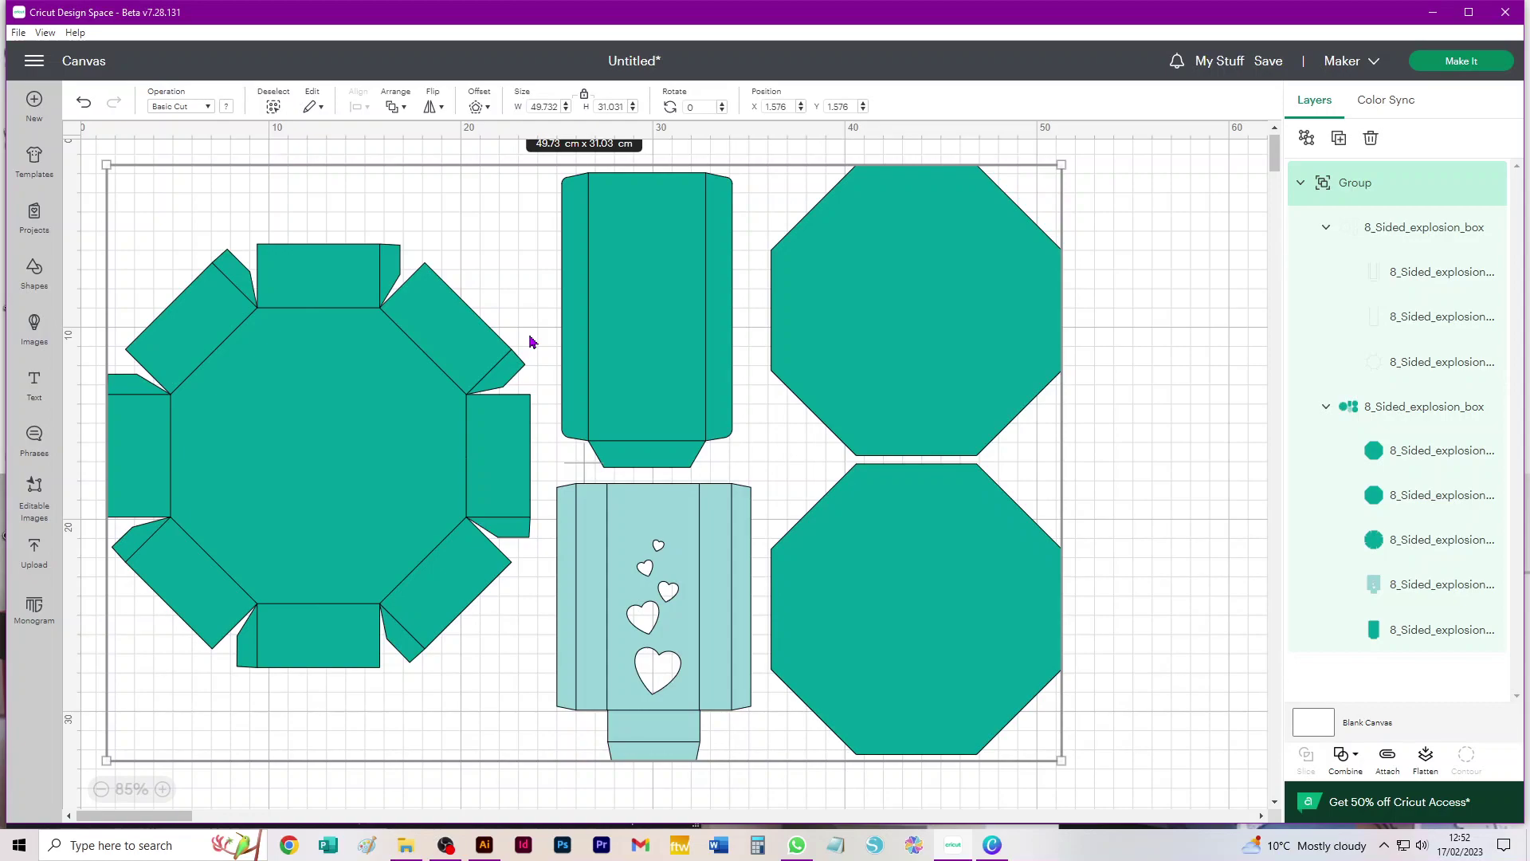
{"action": "left_click", "coordinate": [1133, 290]}
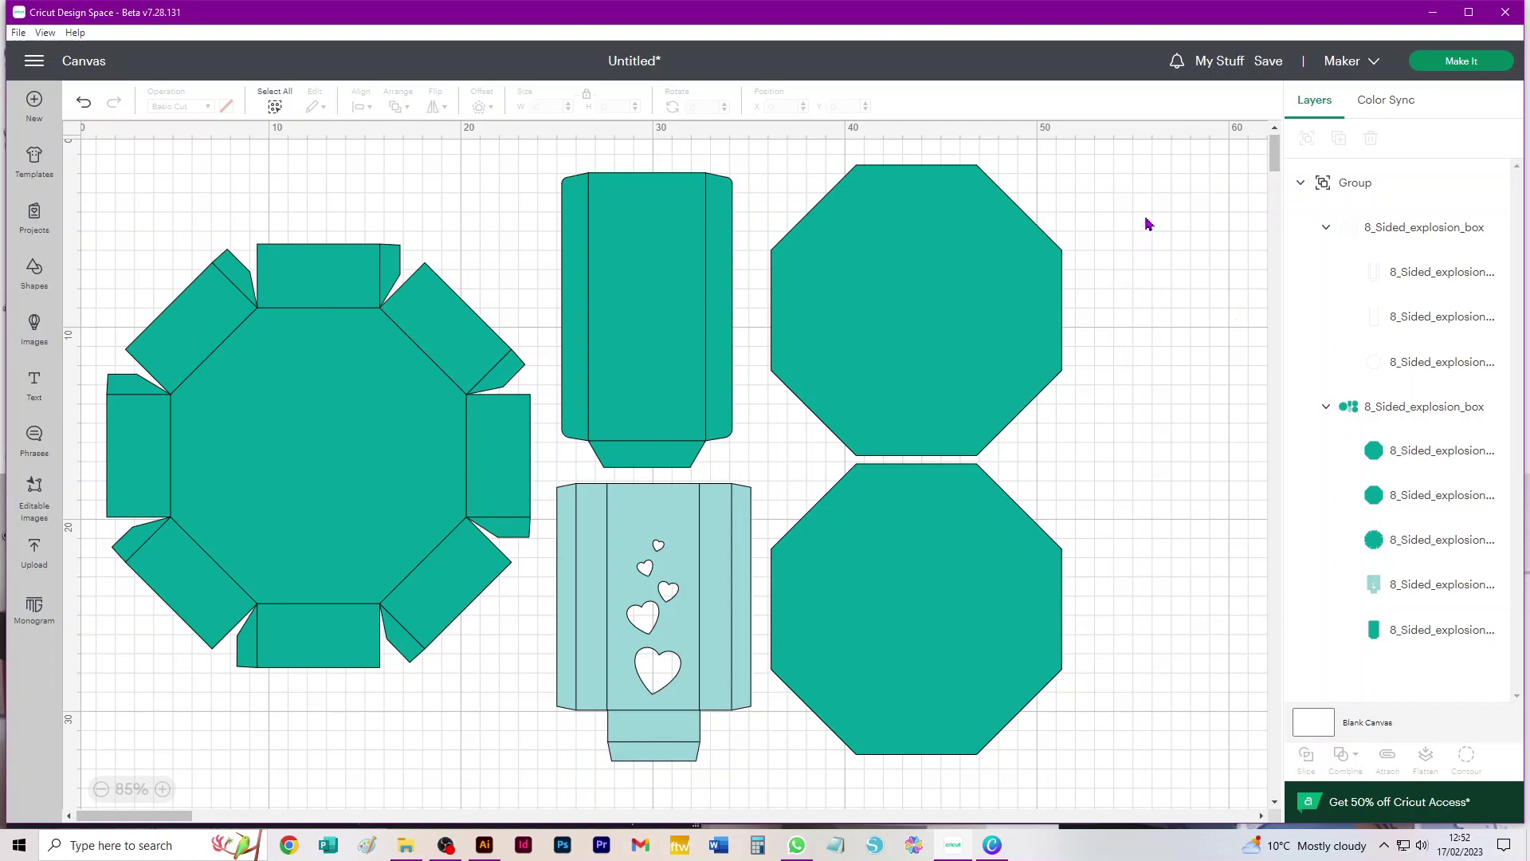
{"action": "left_click", "coordinate": [1424, 231]}
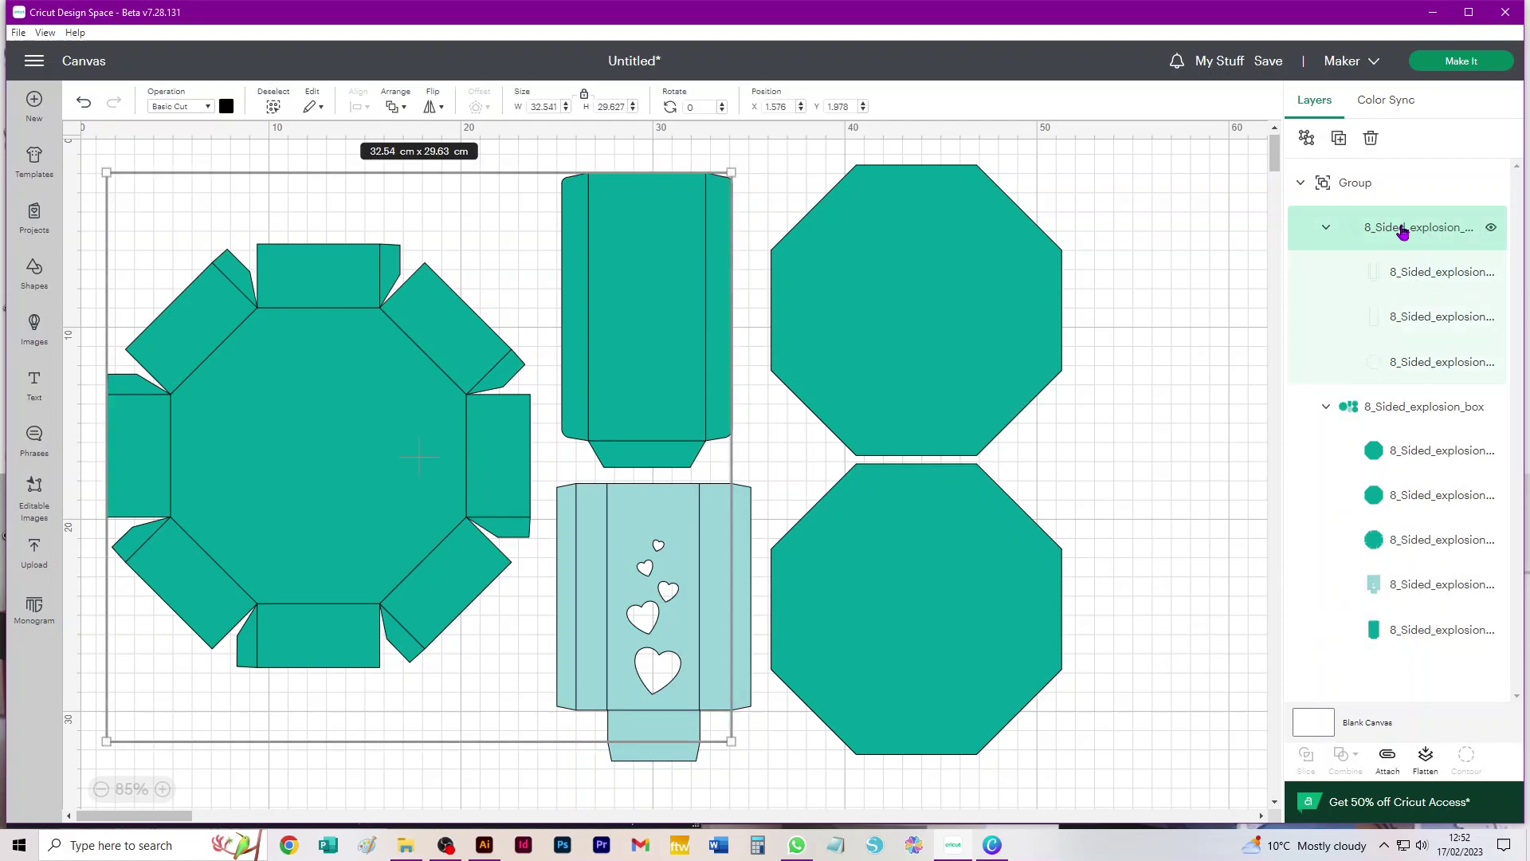
{"action": "left_click", "coordinate": [1163, 167]}
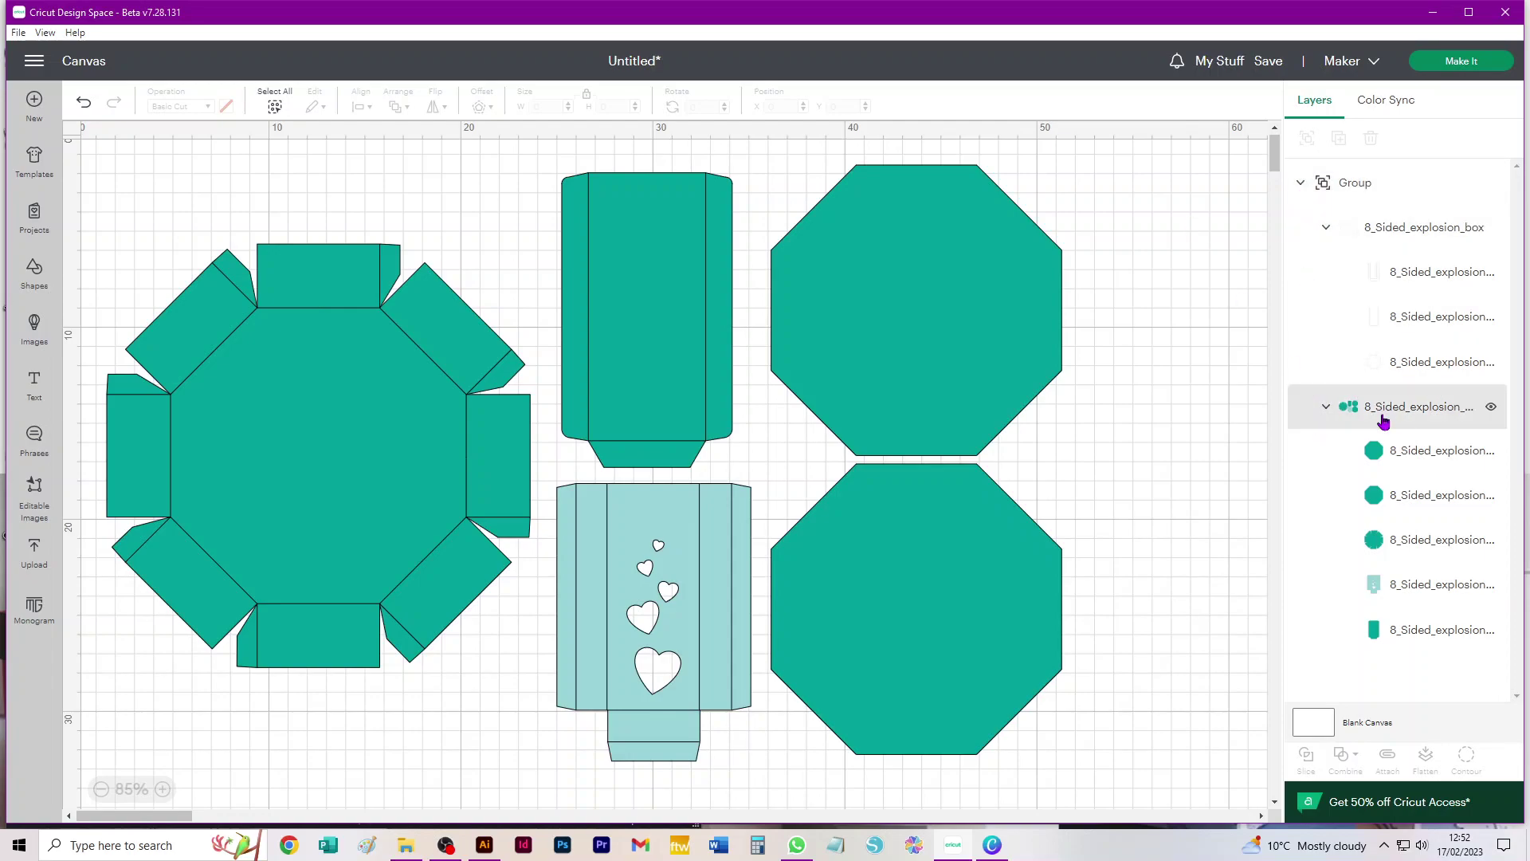
{"action": "left_click", "coordinate": [1326, 408]}
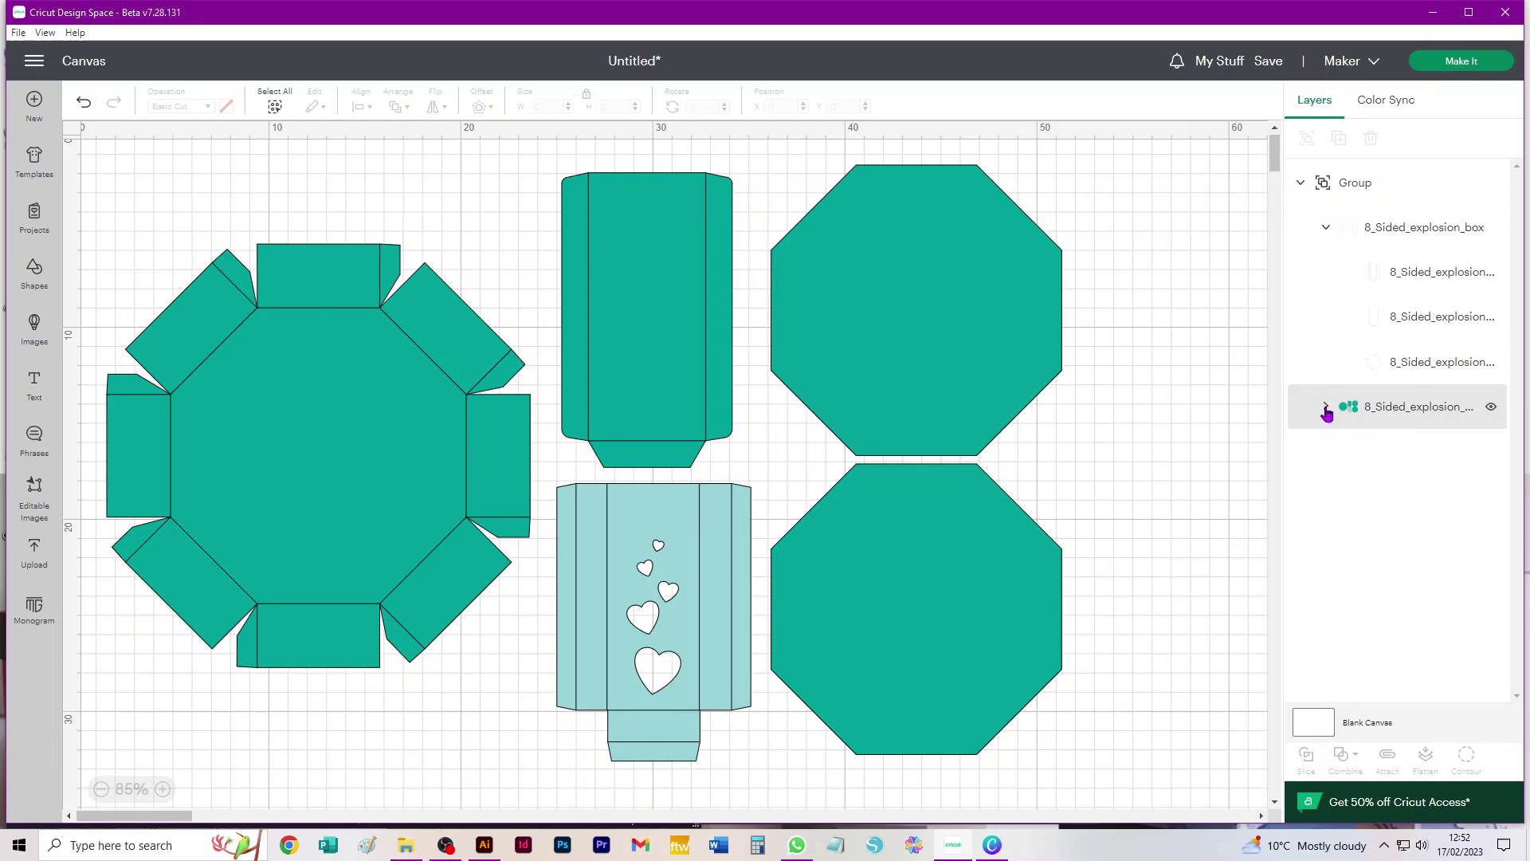
{"action": "left_click", "coordinate": [1326, 408]}
{"action": "left_click", "coordinate": [1325, 227]}
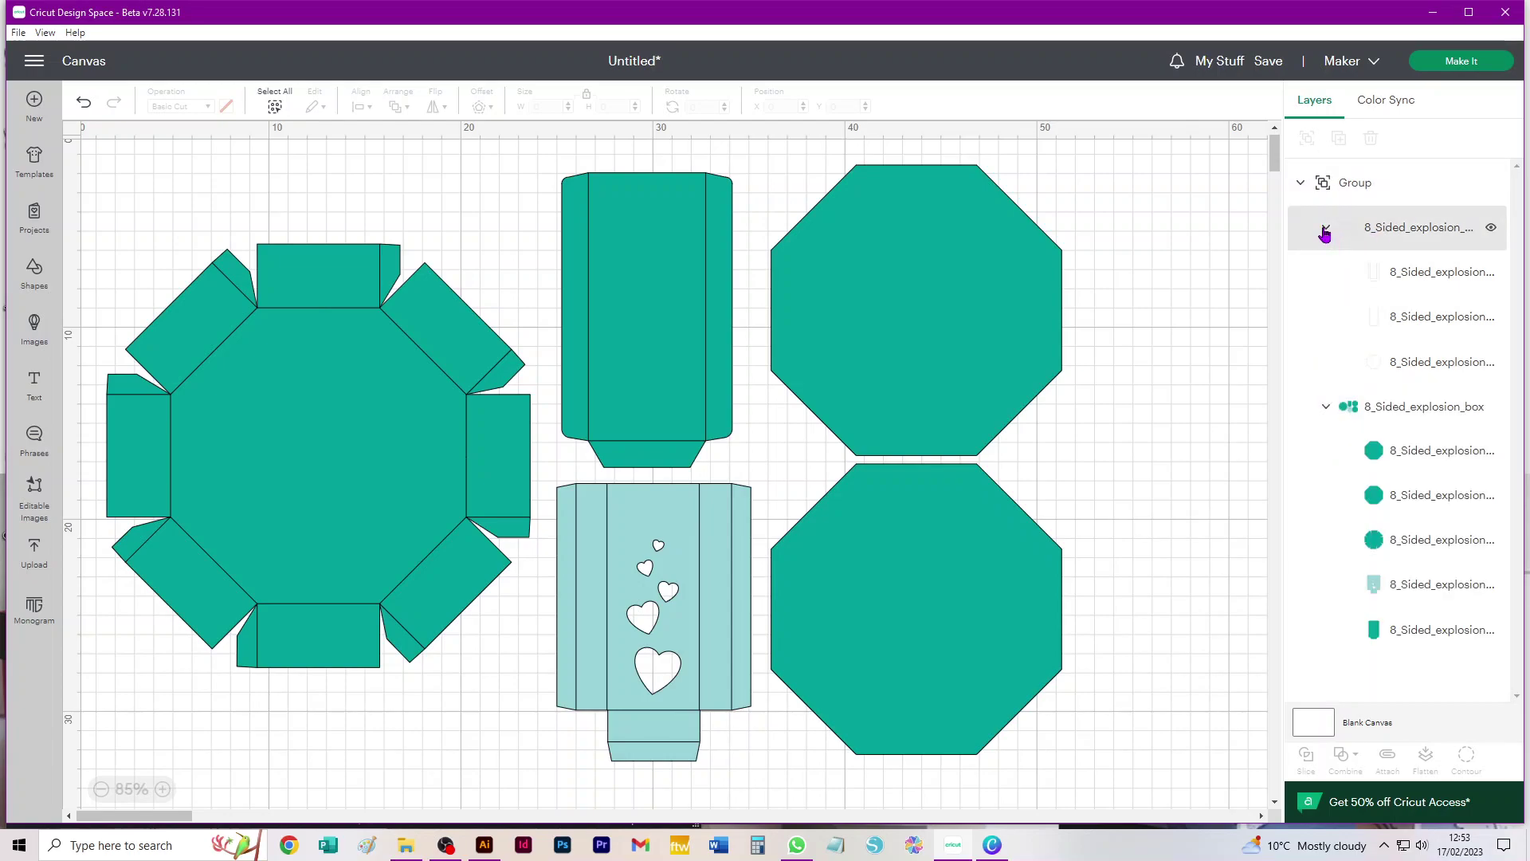
{"action": "left_click", "coordinate": [1325, 229]}
{"action": "left_click", "coordinate": [1301, 183]}
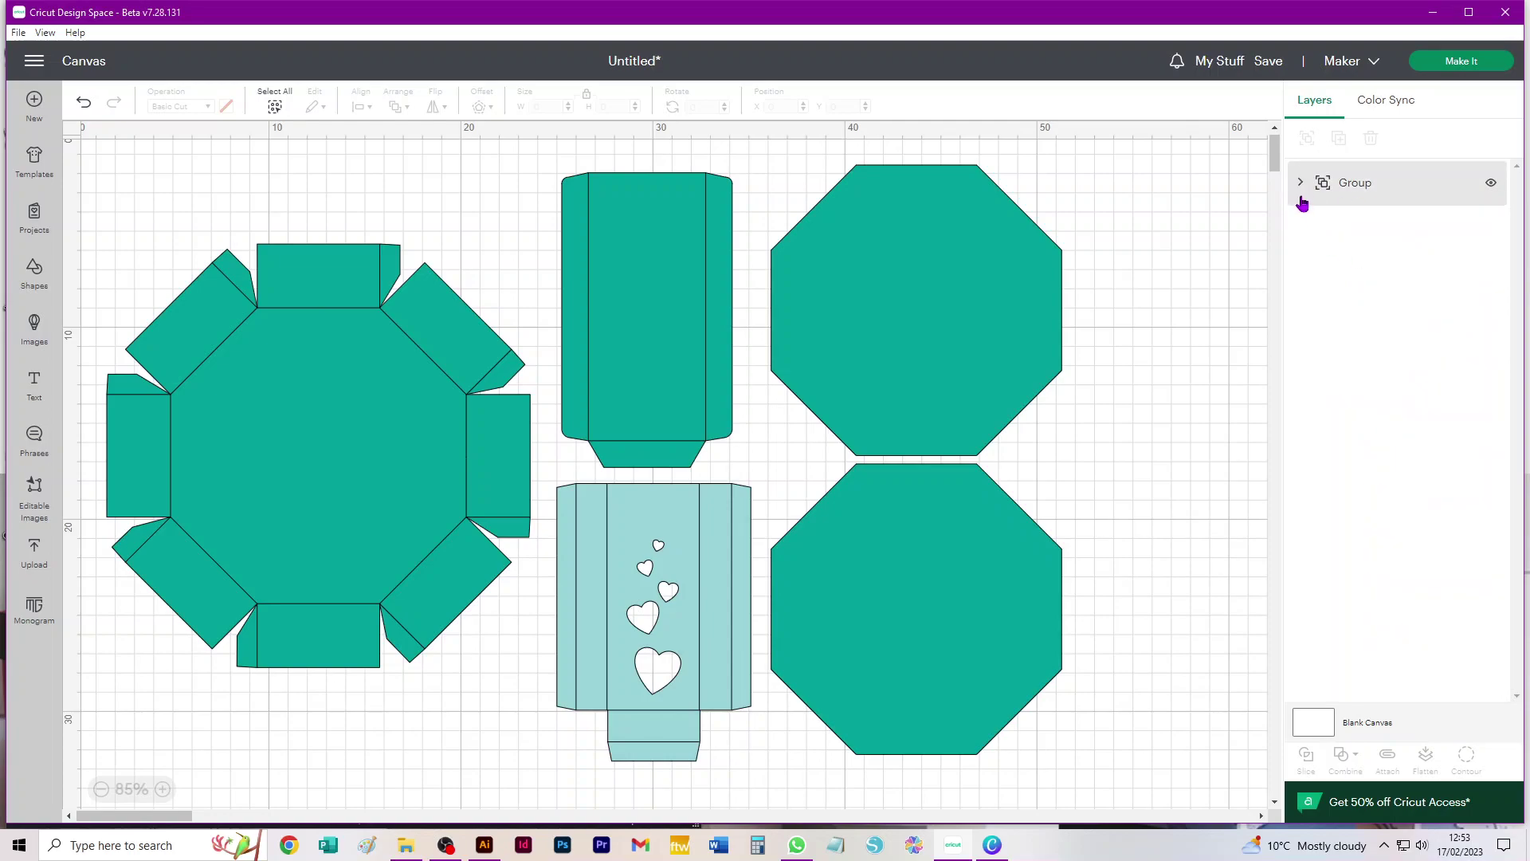
{"action": "left_click", "coordinate": [1301, 183]}
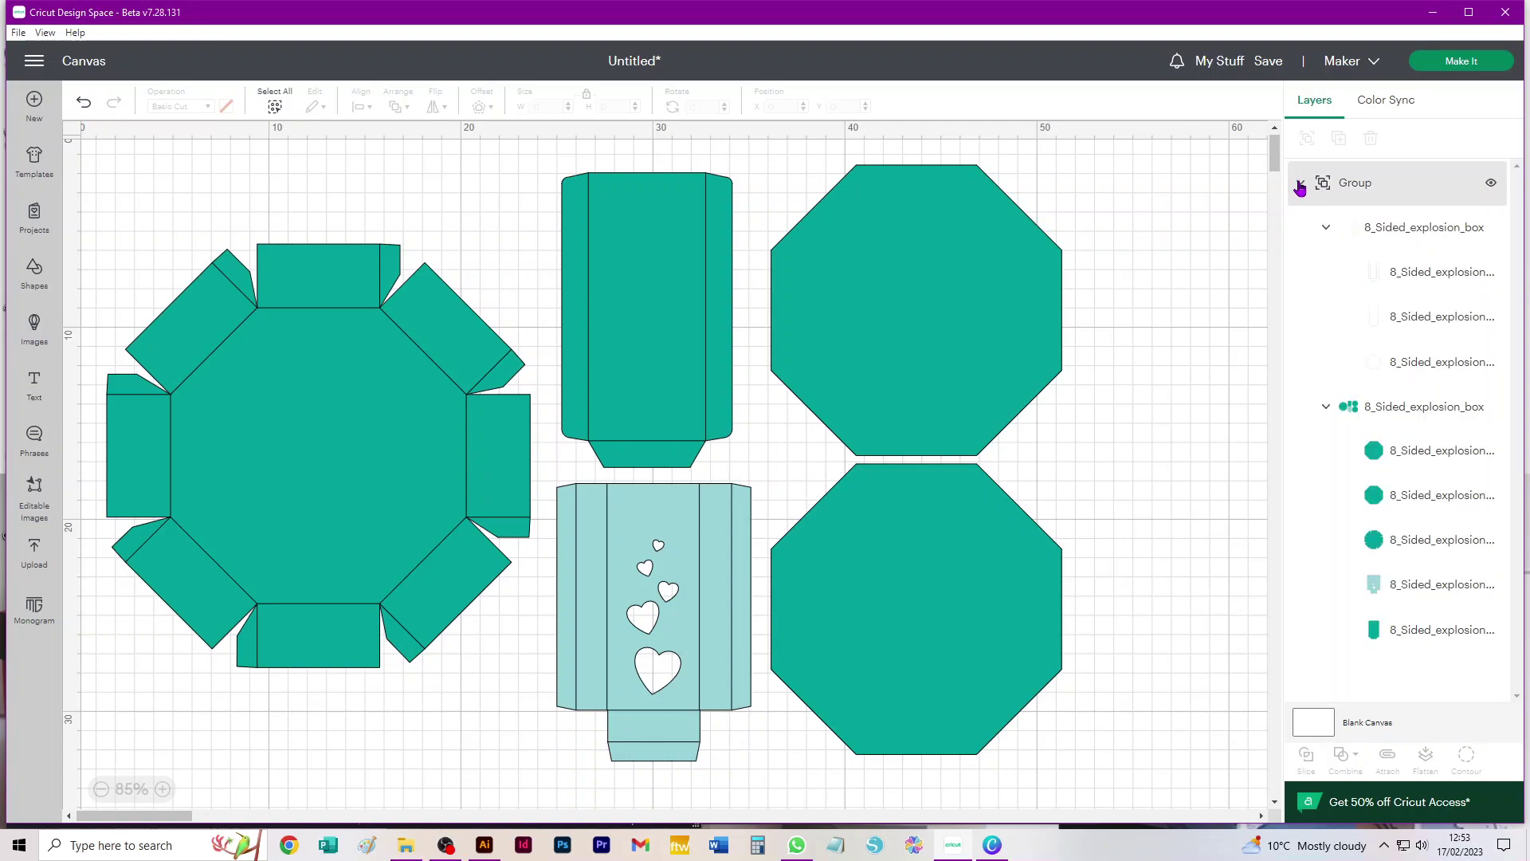
Step: Switch the upper explosion box subgroup's operation to Score so its fold lines appear dashed
{"action": "left_click", "coordinate": [1423, 233]}
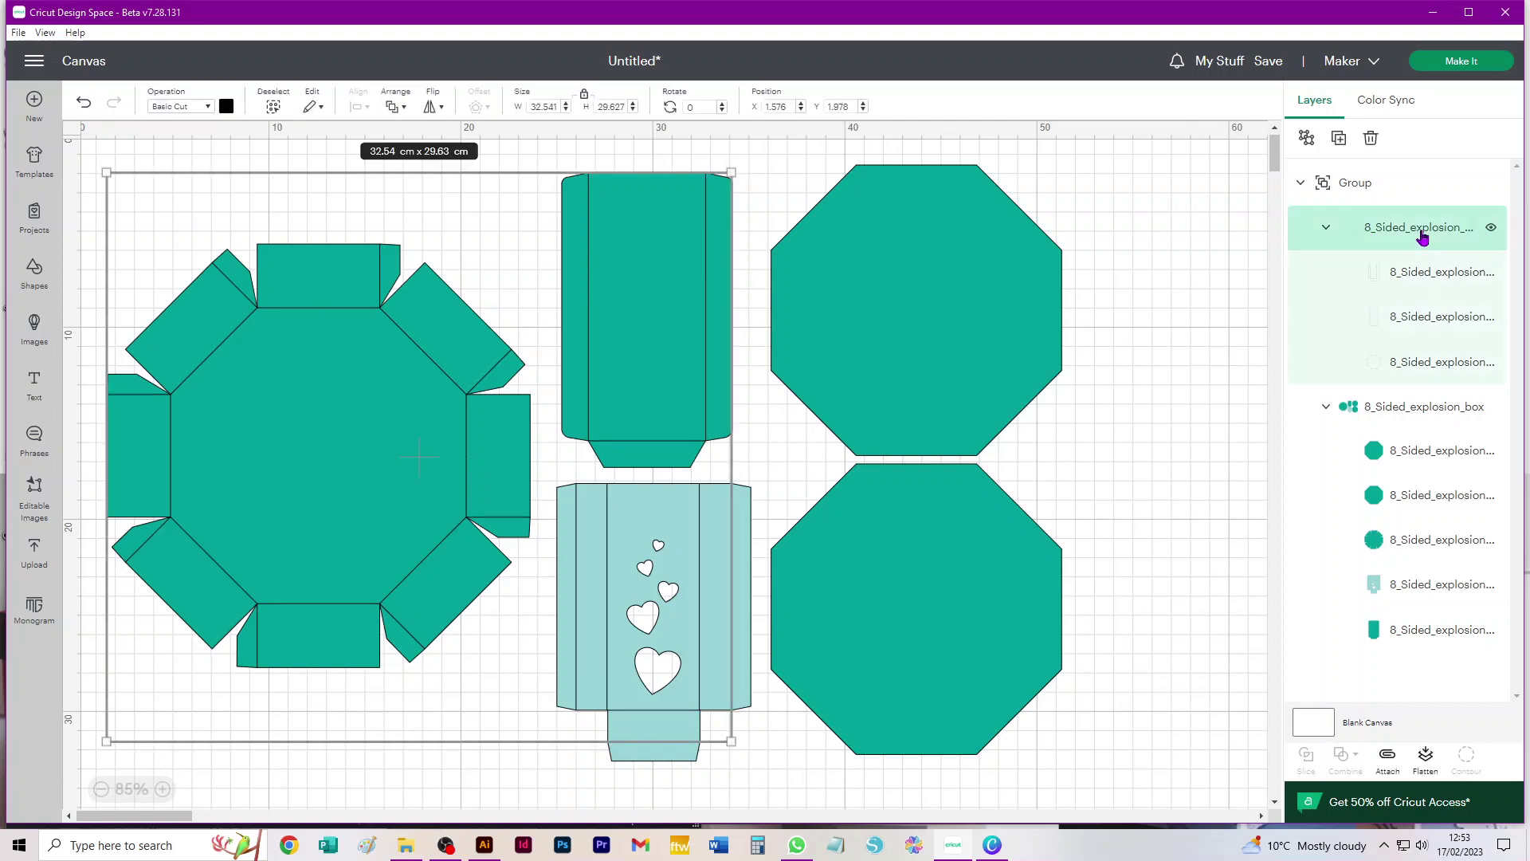
{"action": "left_click", "coordinate": [181, 109]}
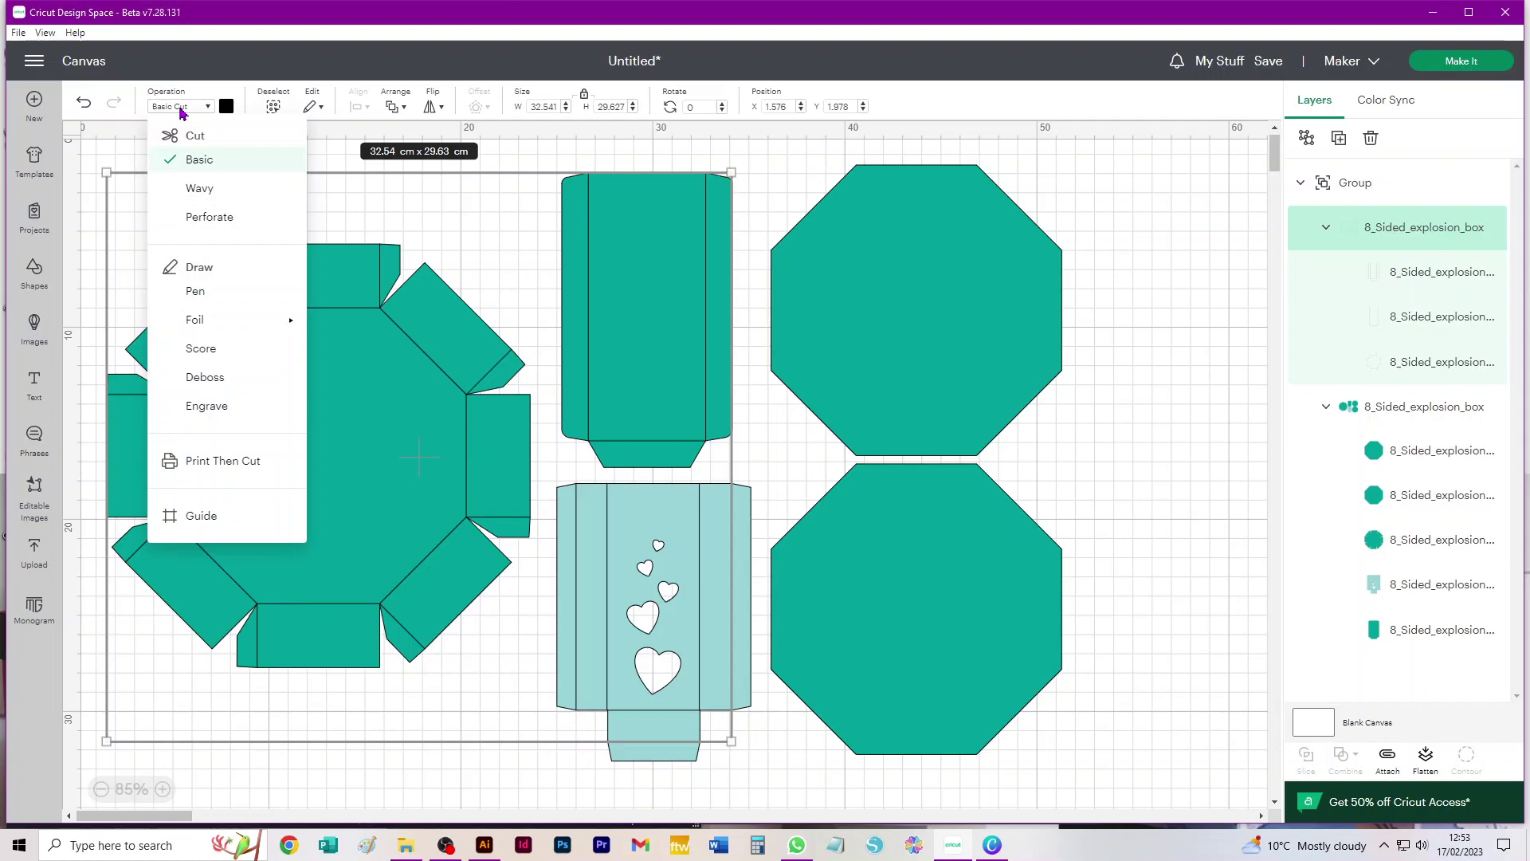
{"action": "left_click", "coordinate": [213, 355]}
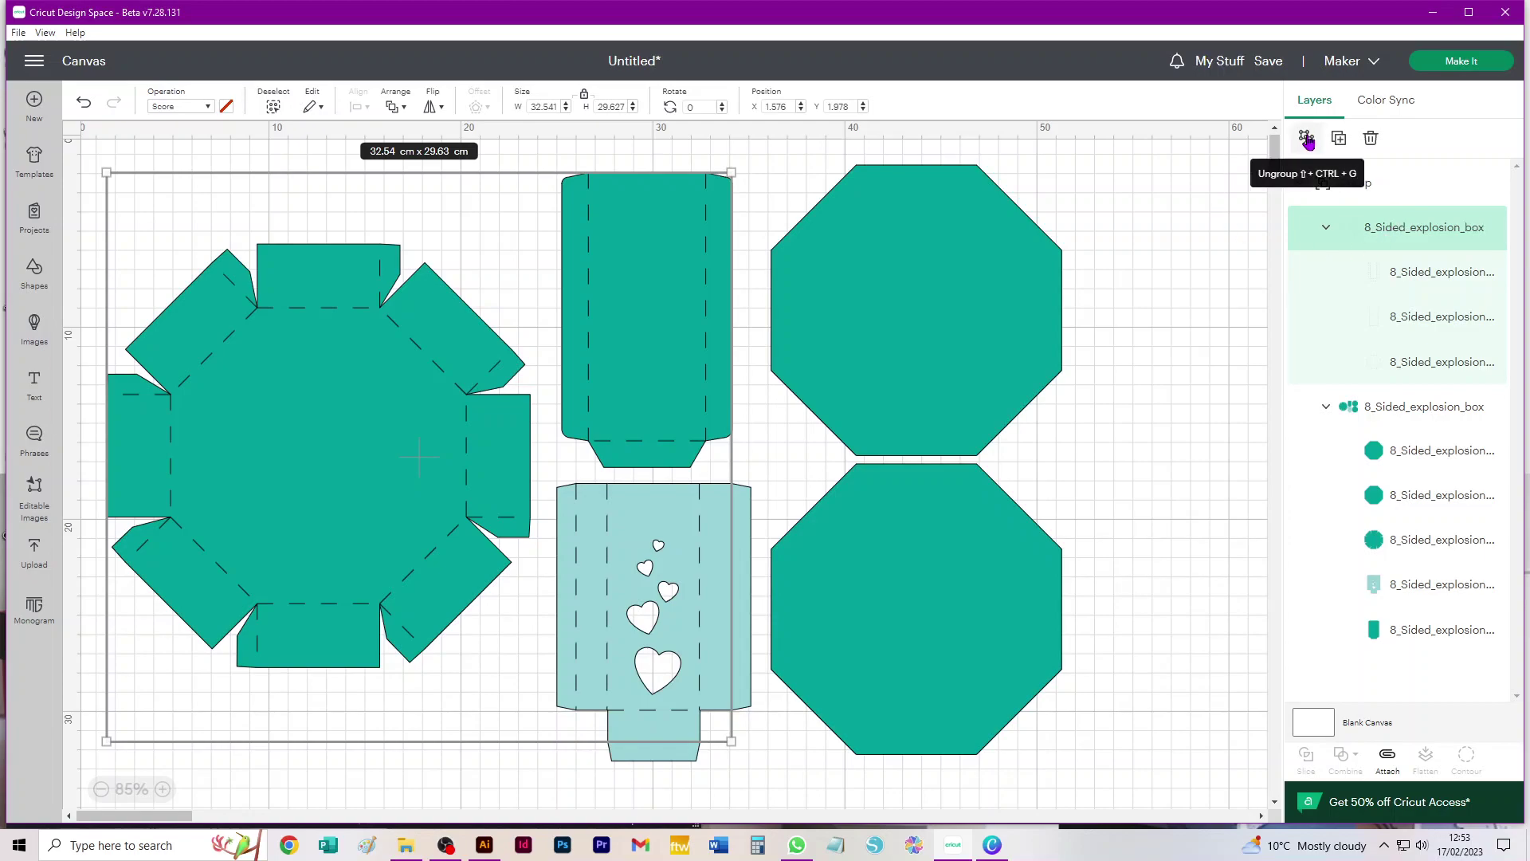
Step: Ungroup the score-line subgroup and the box-pieces subgroup into separate layers
{"action": "left_click", "coordinate": [1308, 141]}
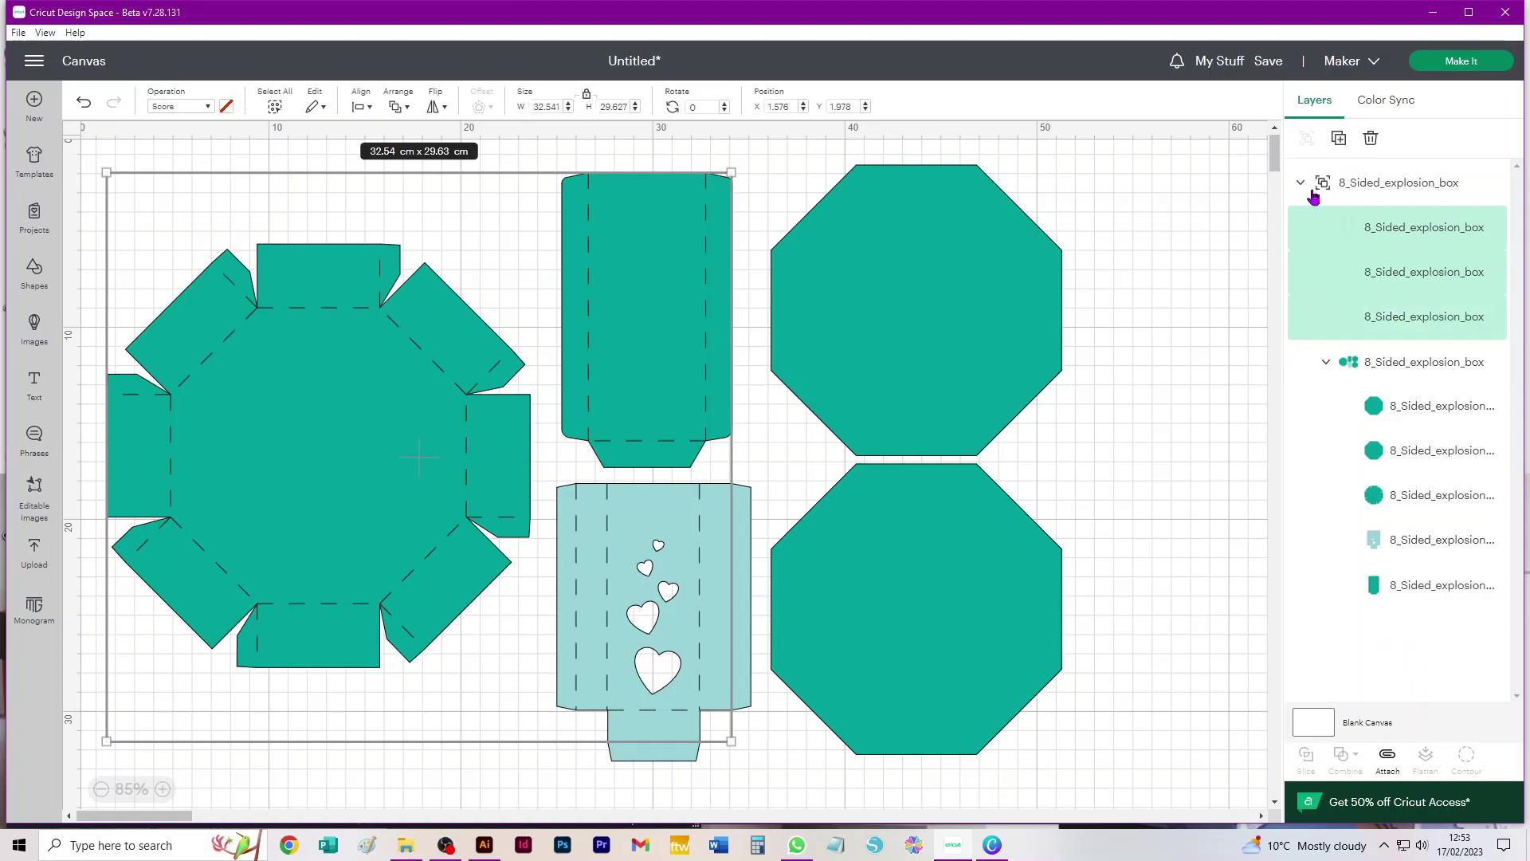
{"action": "left_click", "coordinate": [1414, 372]}
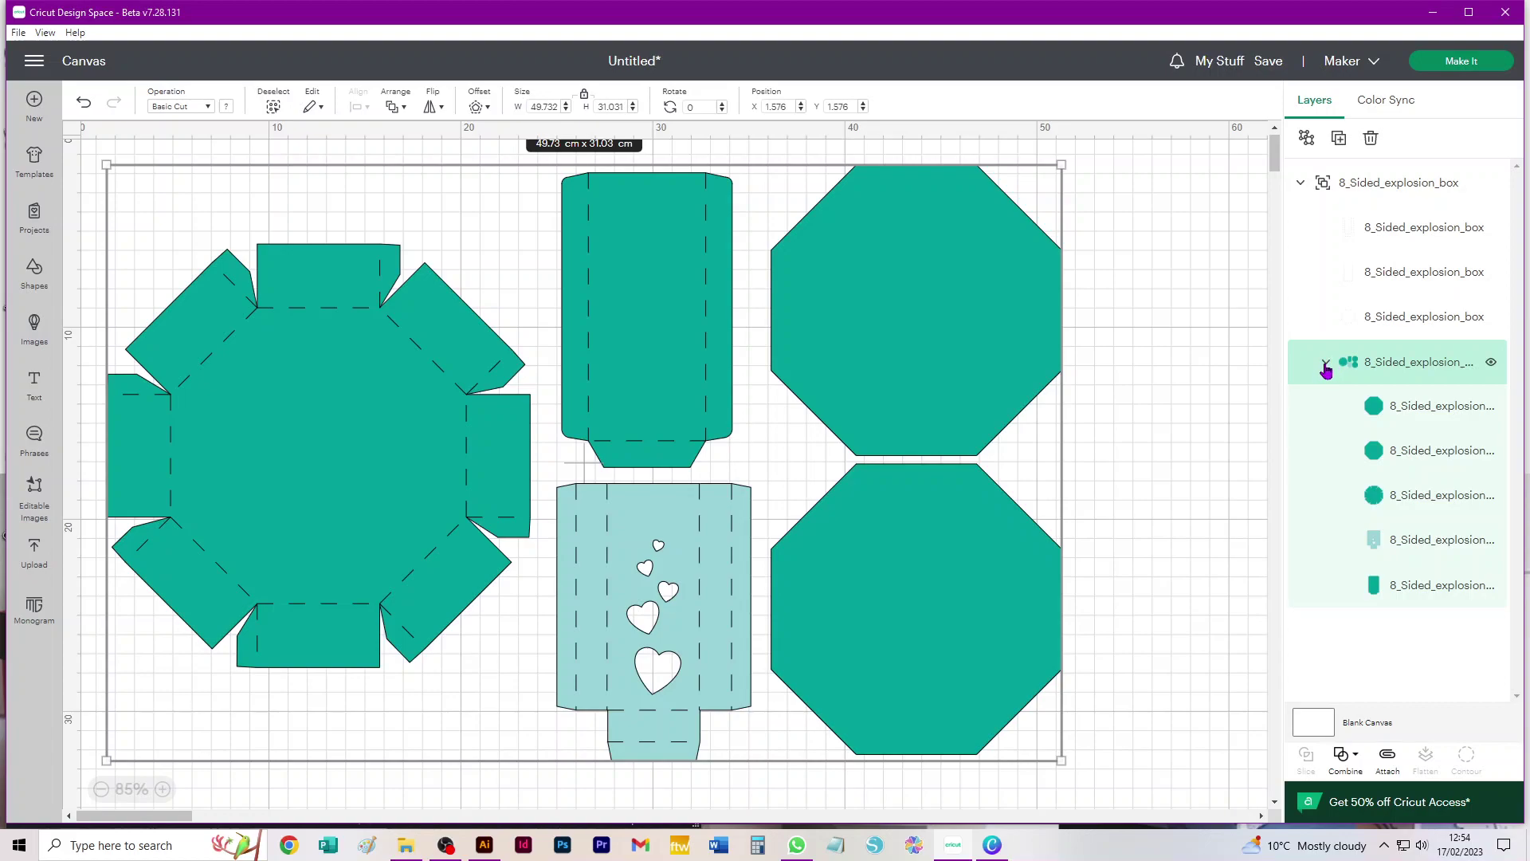
{"action": "left_click", "coordinate": [1308, 139]}
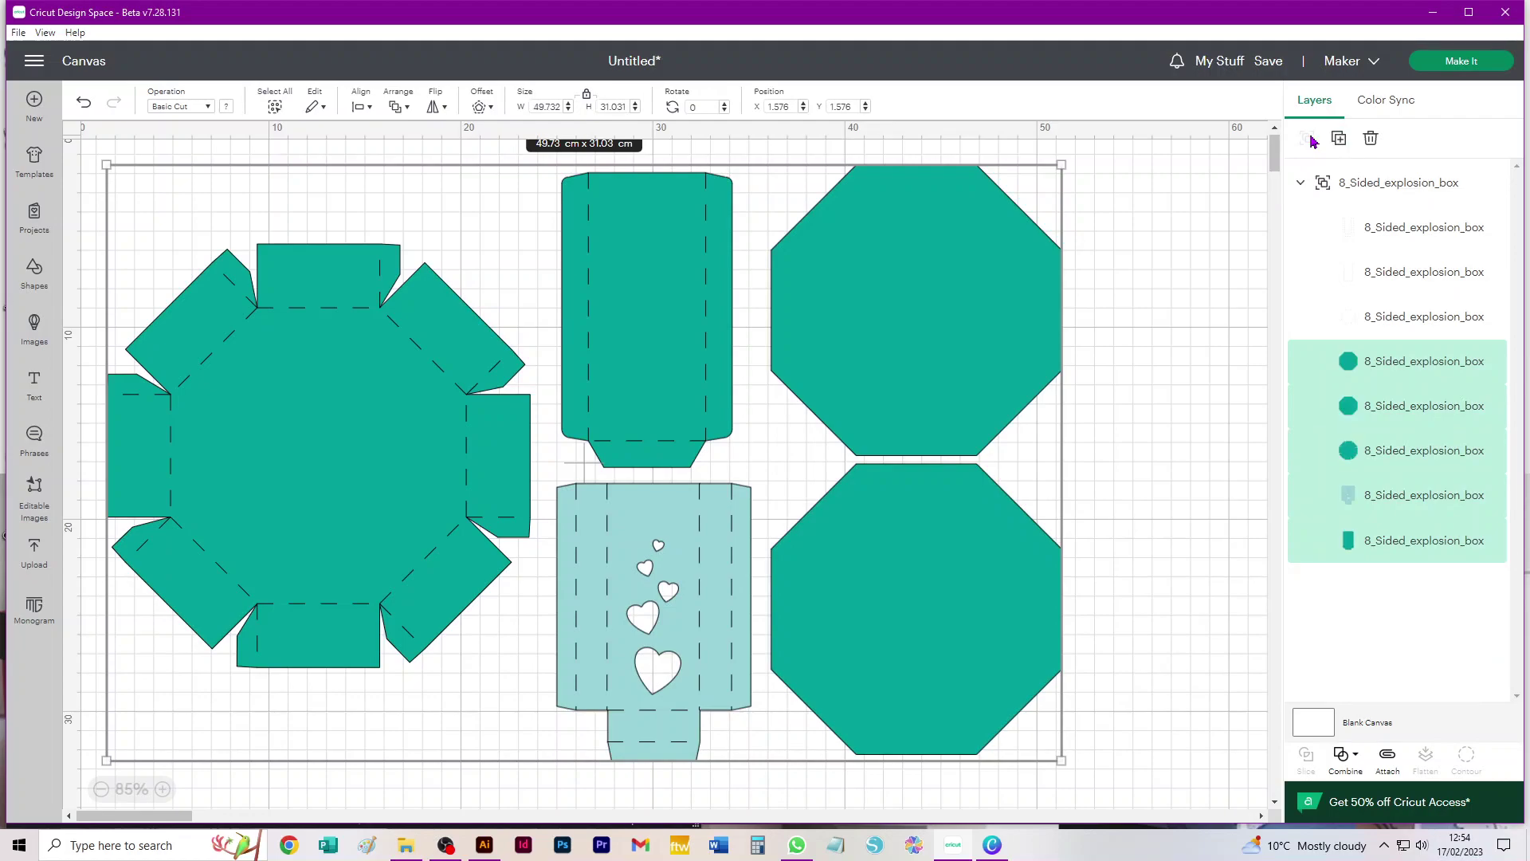
Step: Select everything and ungroup the outer group, leaving eight separate layers
{"action": "left_click", "coordinate": [1385, 185]}
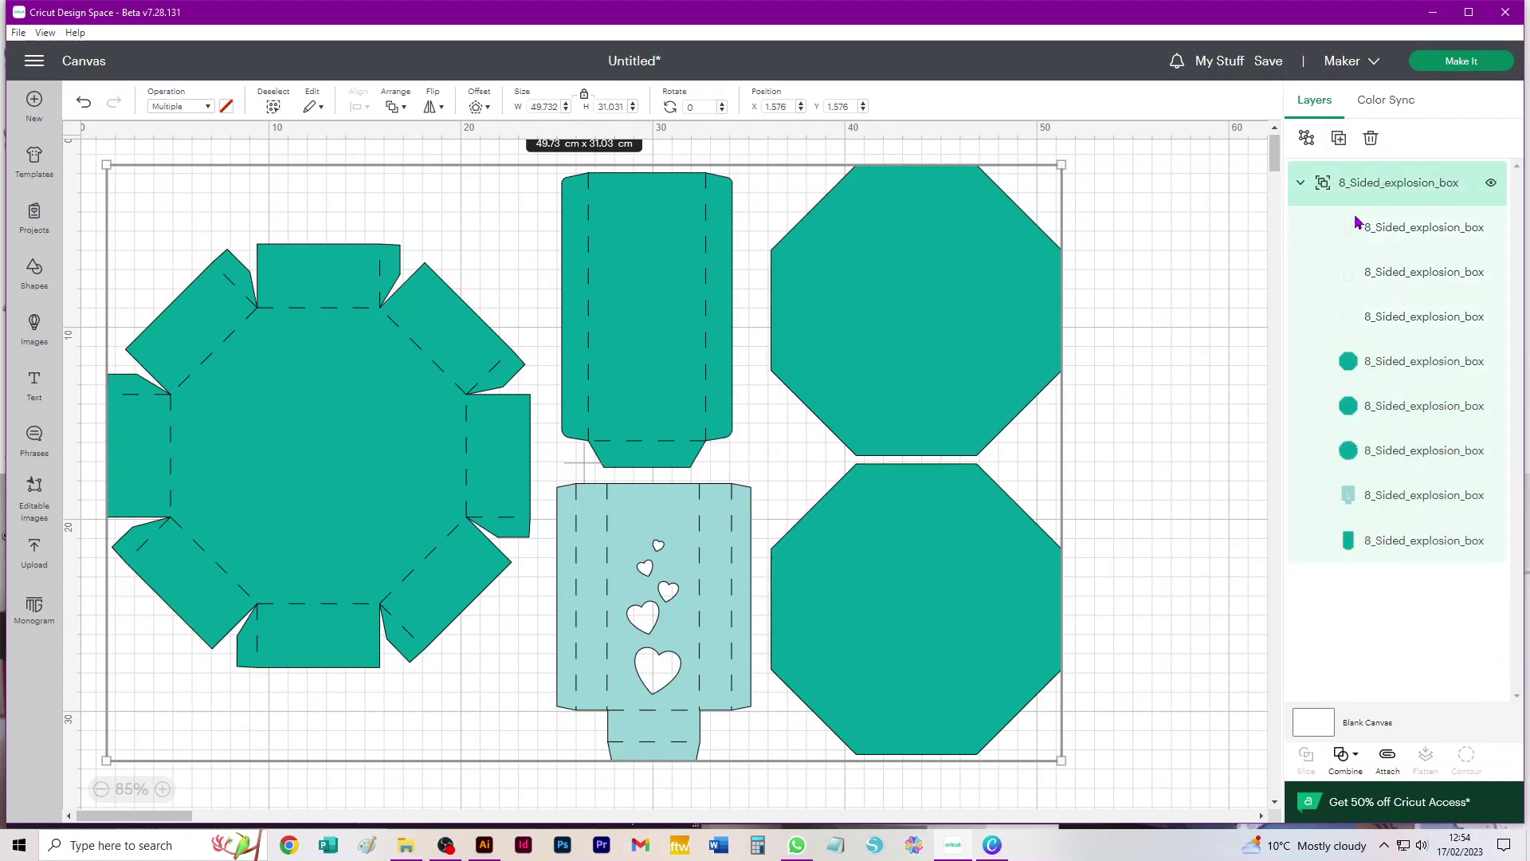
{"action": "left_click", "coordinate": [1158, 215]}
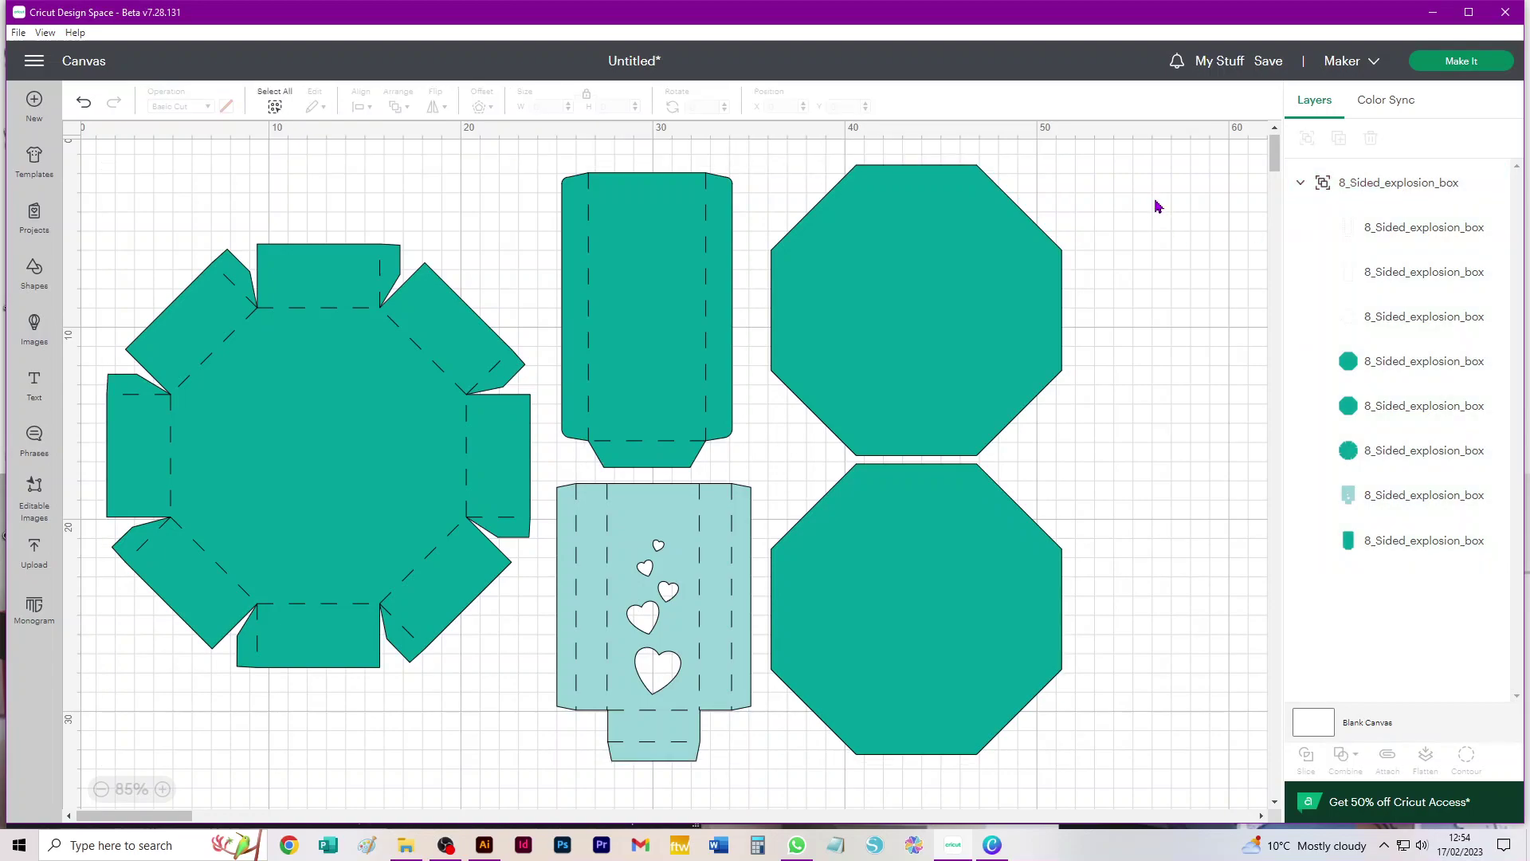
{"action": "left_click_drag", "start_coordinate": [1176, 154], "coordinate": [104, 761]}
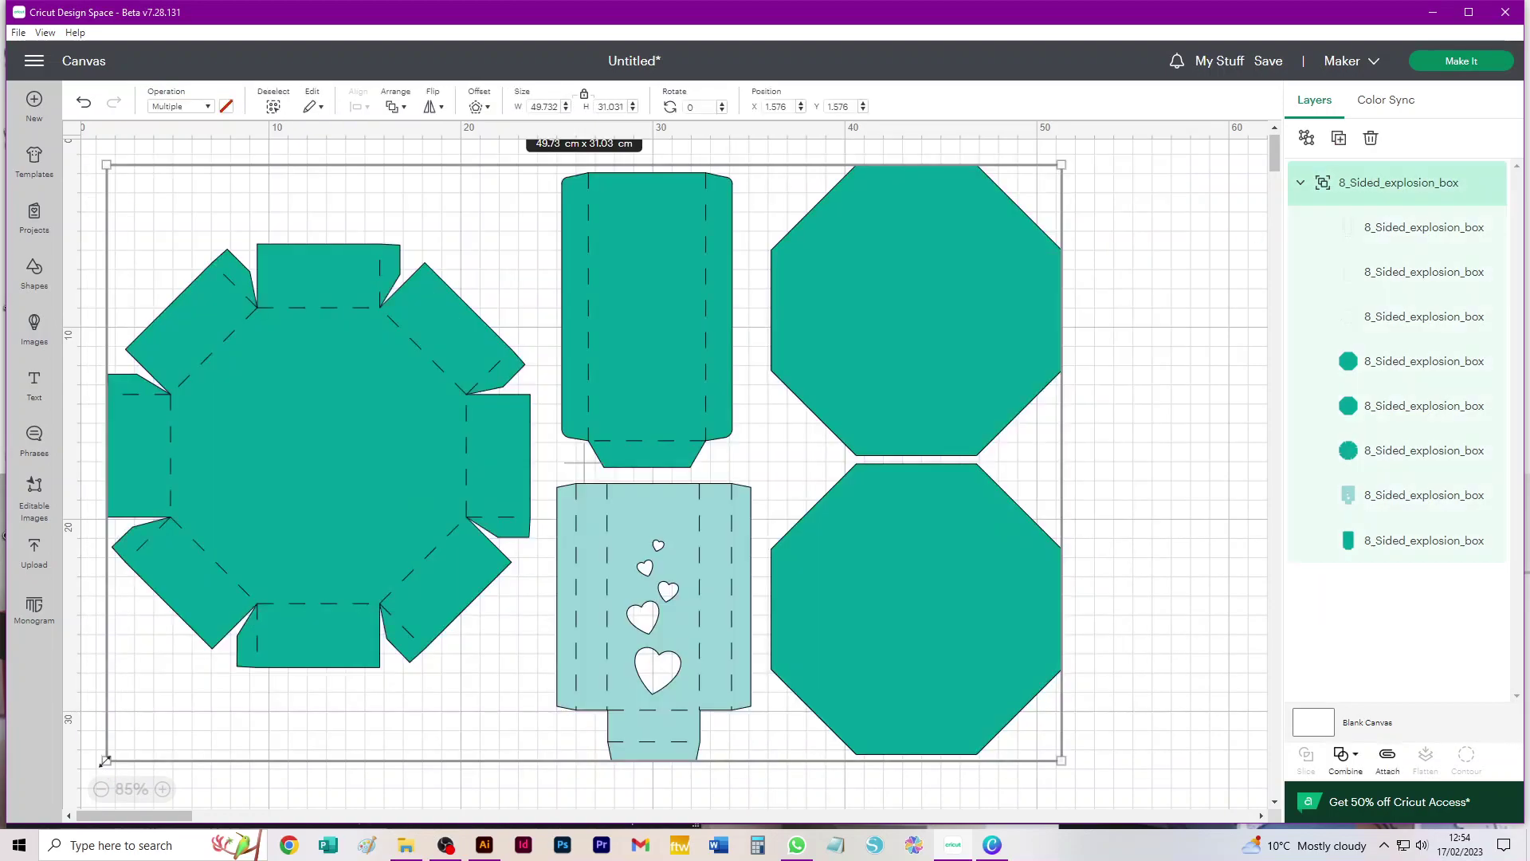
{"action": "left_click", "coordinate": [273, 107]}
{"action": "left_click", "coordinate": [275, 108]}
{"action": "left_click", "coordinate": [1307, 142]}
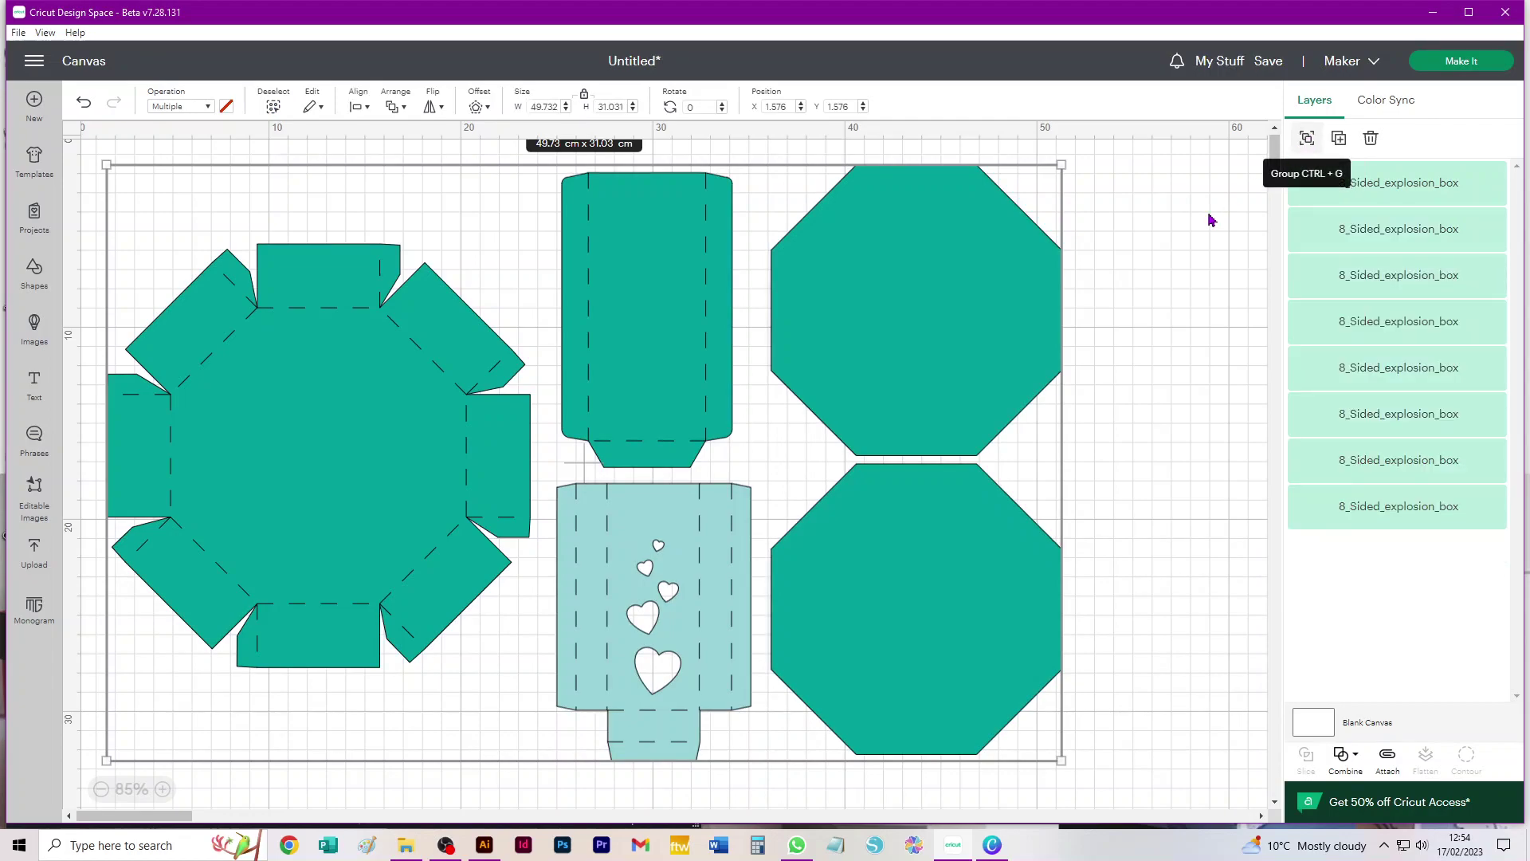
Step: Shift both octagons to the right and attach the heart panel to its score lines
{"action": "left_click", "coordinate": [1184, 239]}
{"action": "left_click_drag", "start_coordinate": [932, 345], "coordinate": [1066, 341]}
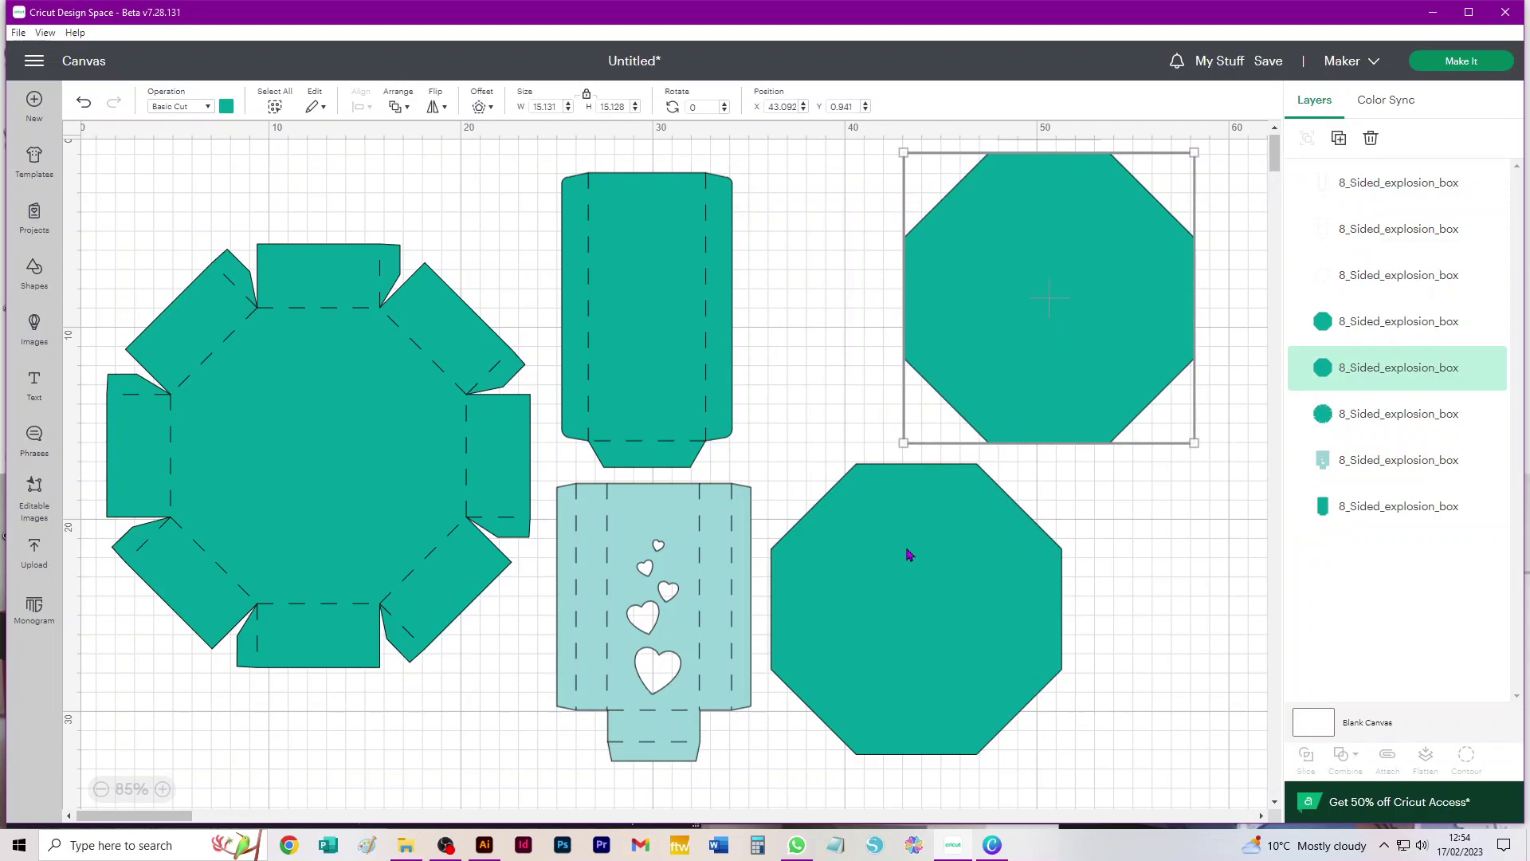
{"action": "left_click_drag", "start_coordinate": [905, 553], "coordinate": [1031, 564]}
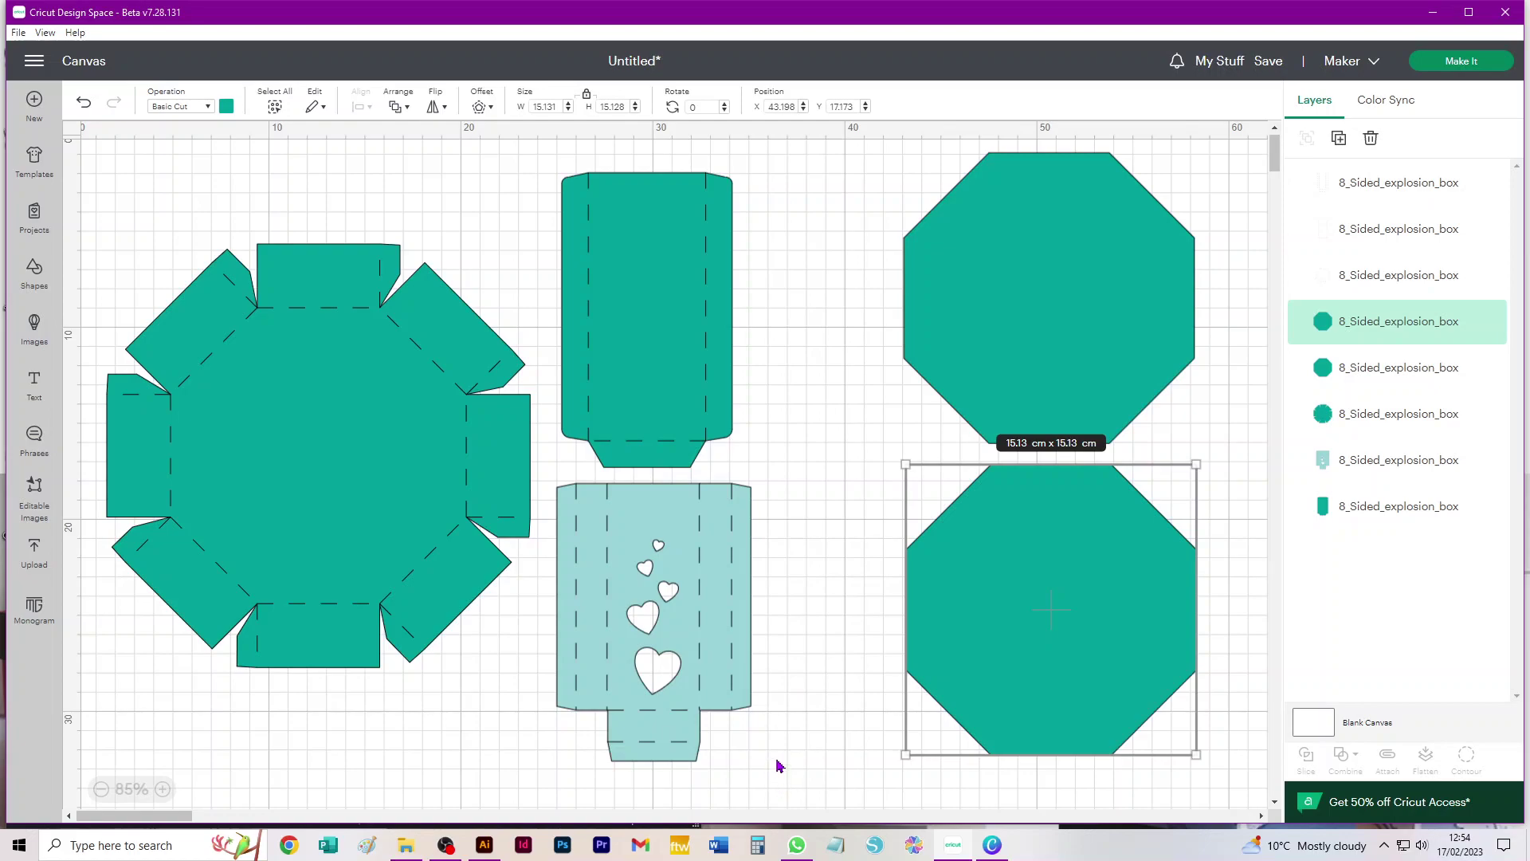
{"action": "left_click_drag", "start_coordinate": [787, 775], "coordinate": [547, 478]}
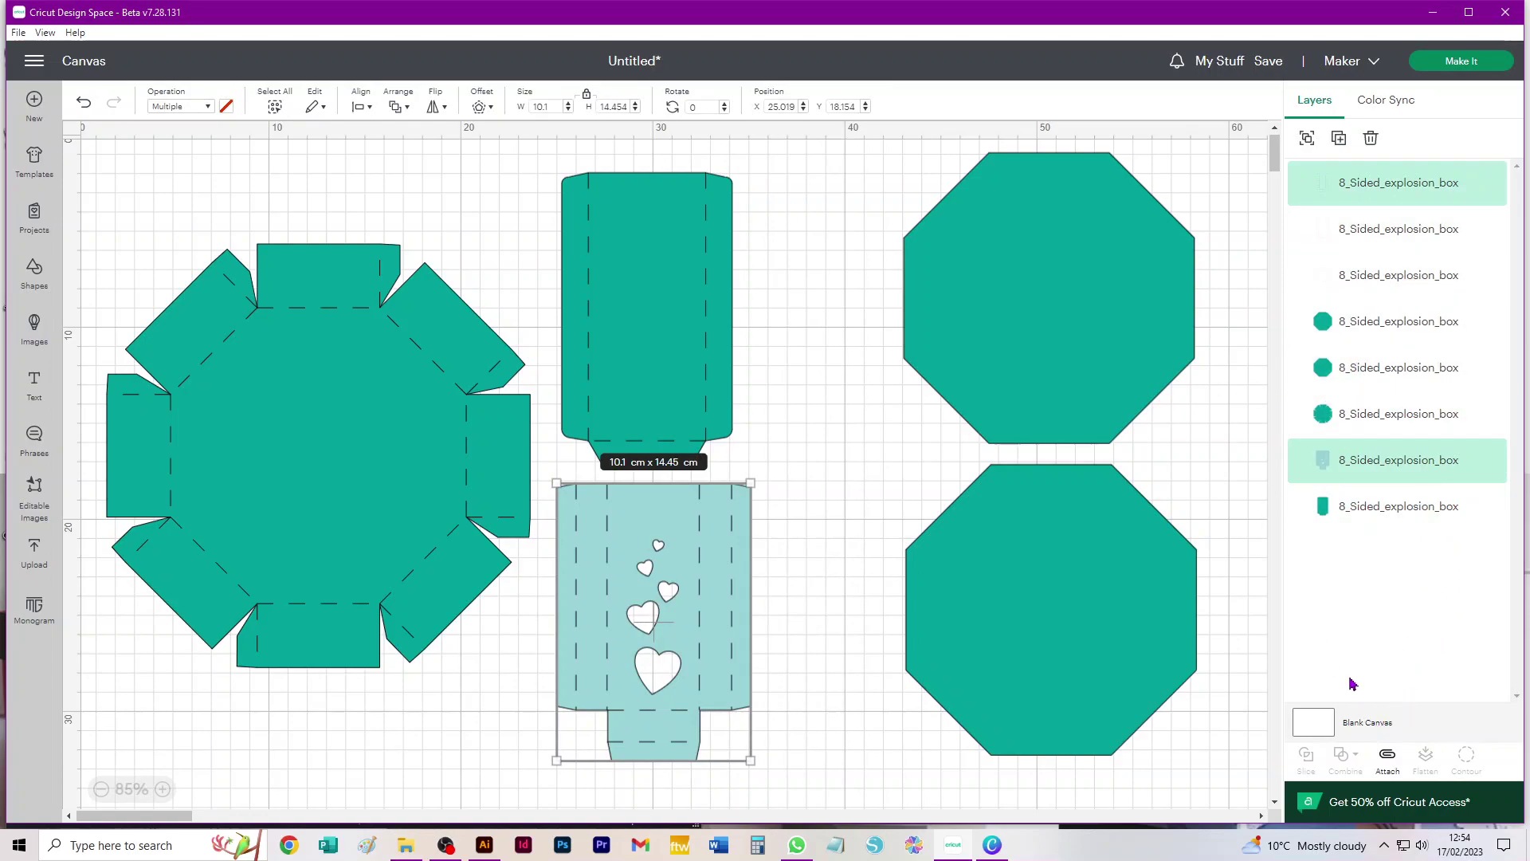
{"action": "left_click", "coordinate": [1388, 758]}
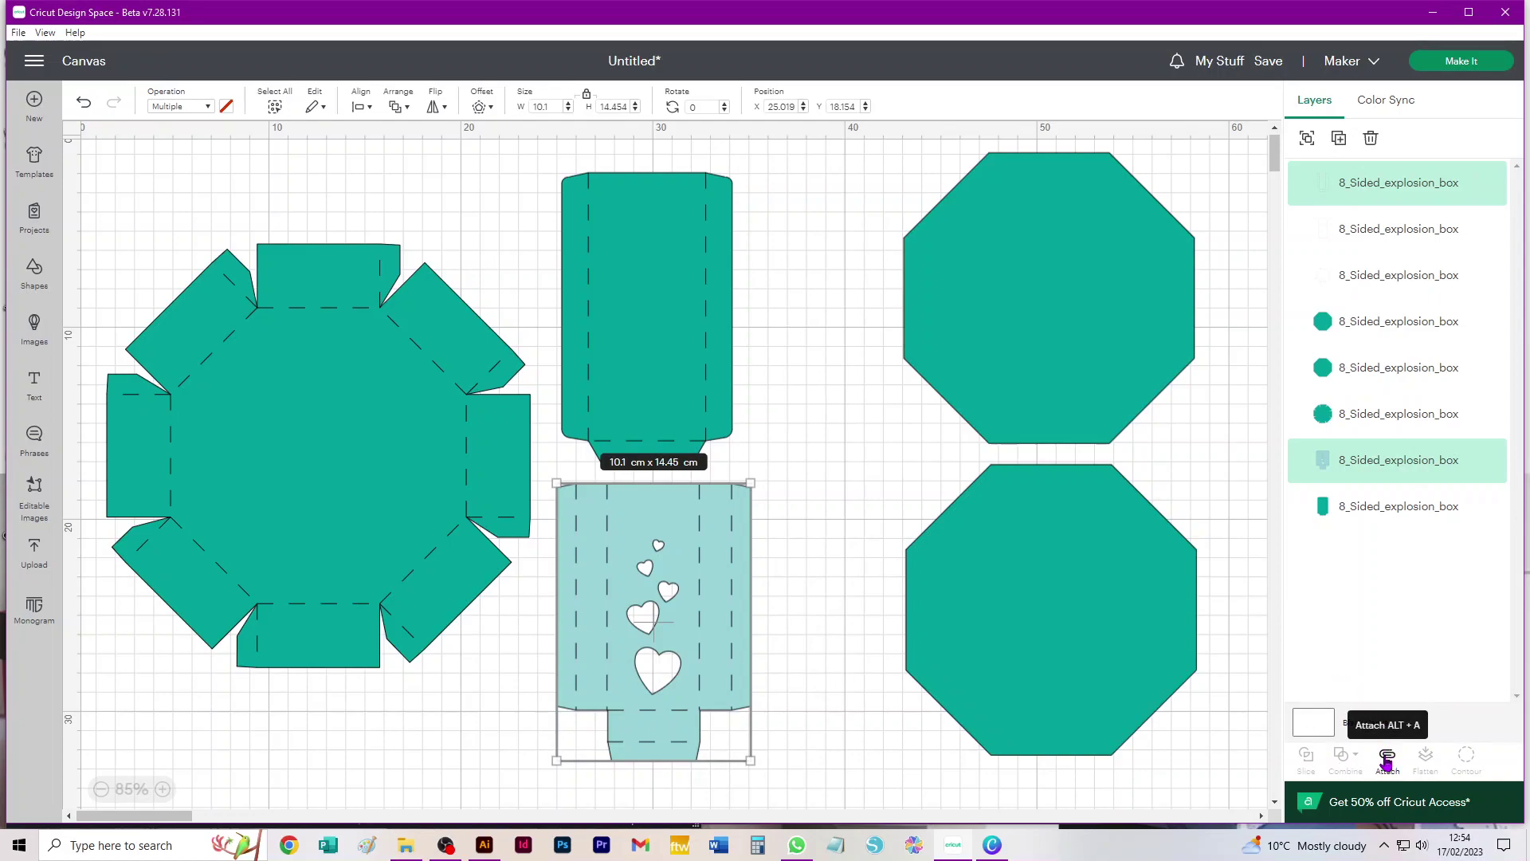
{"action": "left_click", "coordinate": [813, 679]}
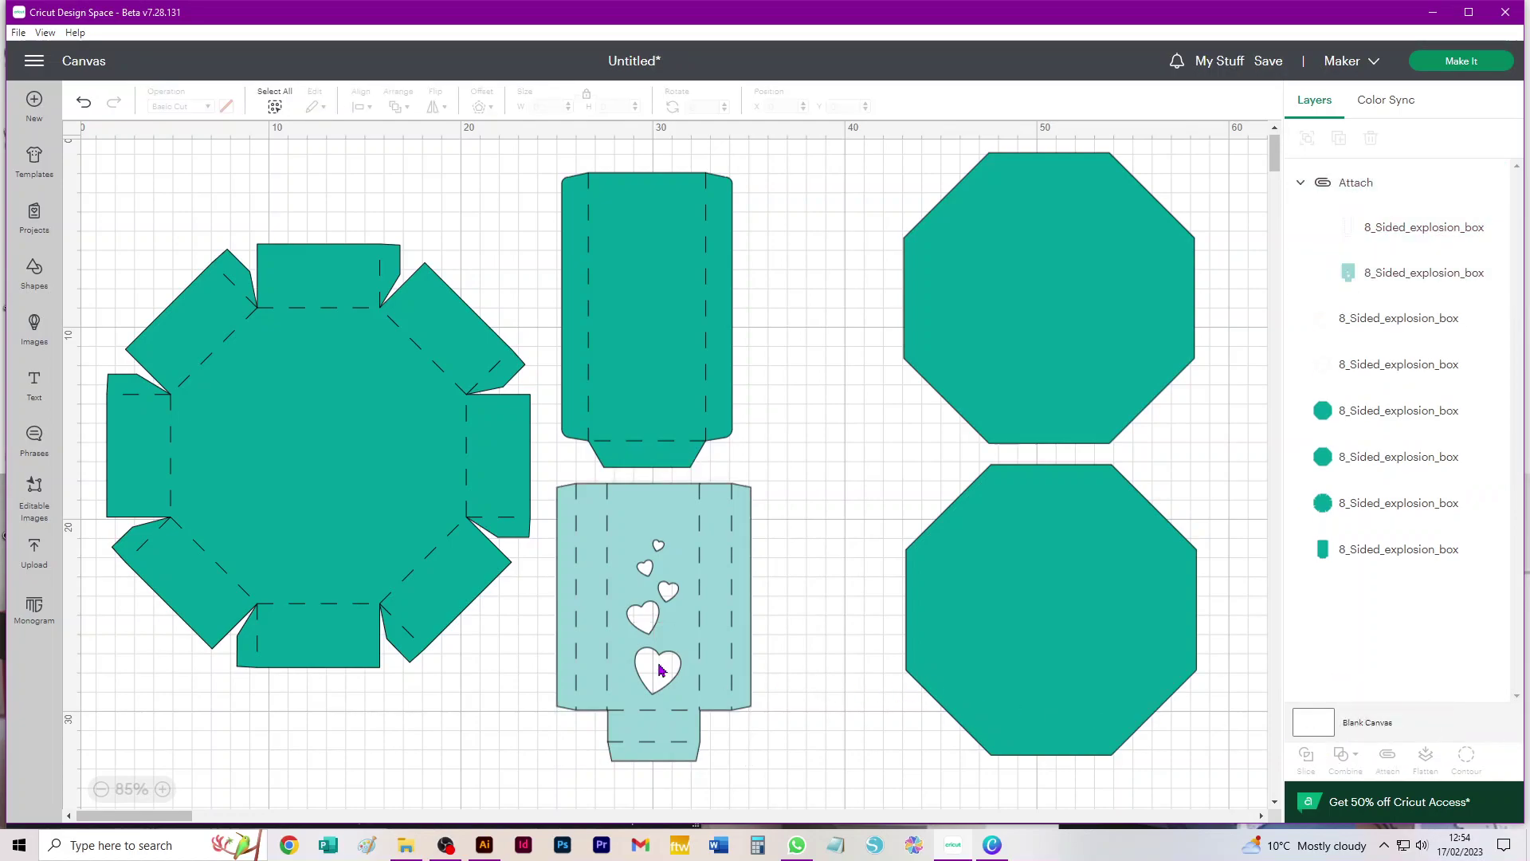
{"action": "mouse_move", "coordinate": [690, 583]}
{"action": "left_mouse_down"}
{"action": "mouse_move", "coordinate": [709, 609]}
{"action": "mouse_move", "coordinate": [747, 609]}
{"action": "mouse_move", "coordinate": [692, 604]}
{"action": "left_mouse_up"}
Step: Attach the tall teal panel and the octagonal base each to their score lines
{"action": "left_click_drag", "start_coordinate": [615, 383], "coordinate": [786, 398]}
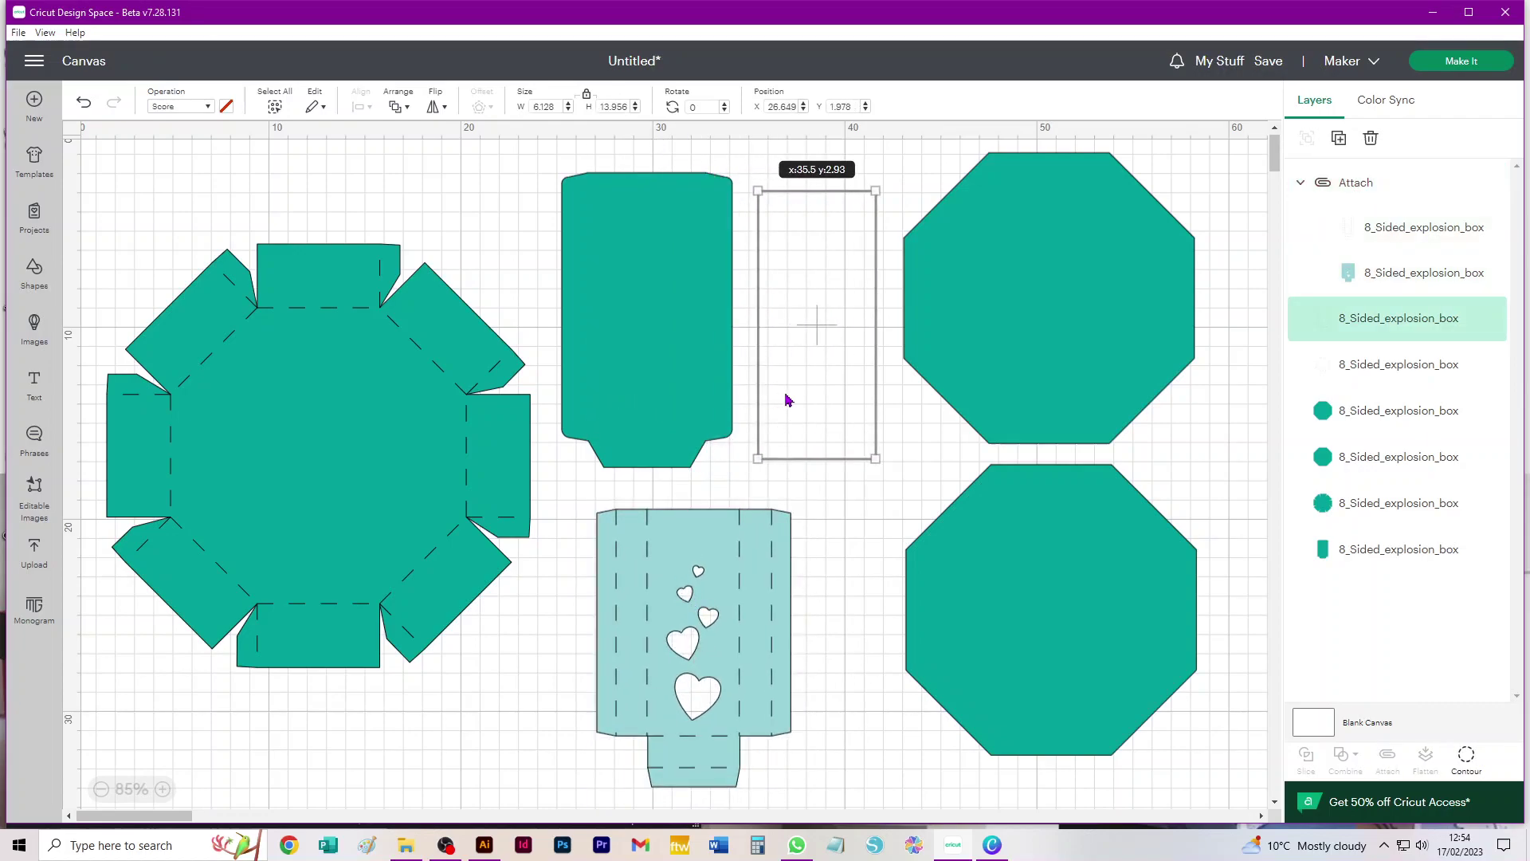
{"action": "left_click", "coordinate": [923, 487]}
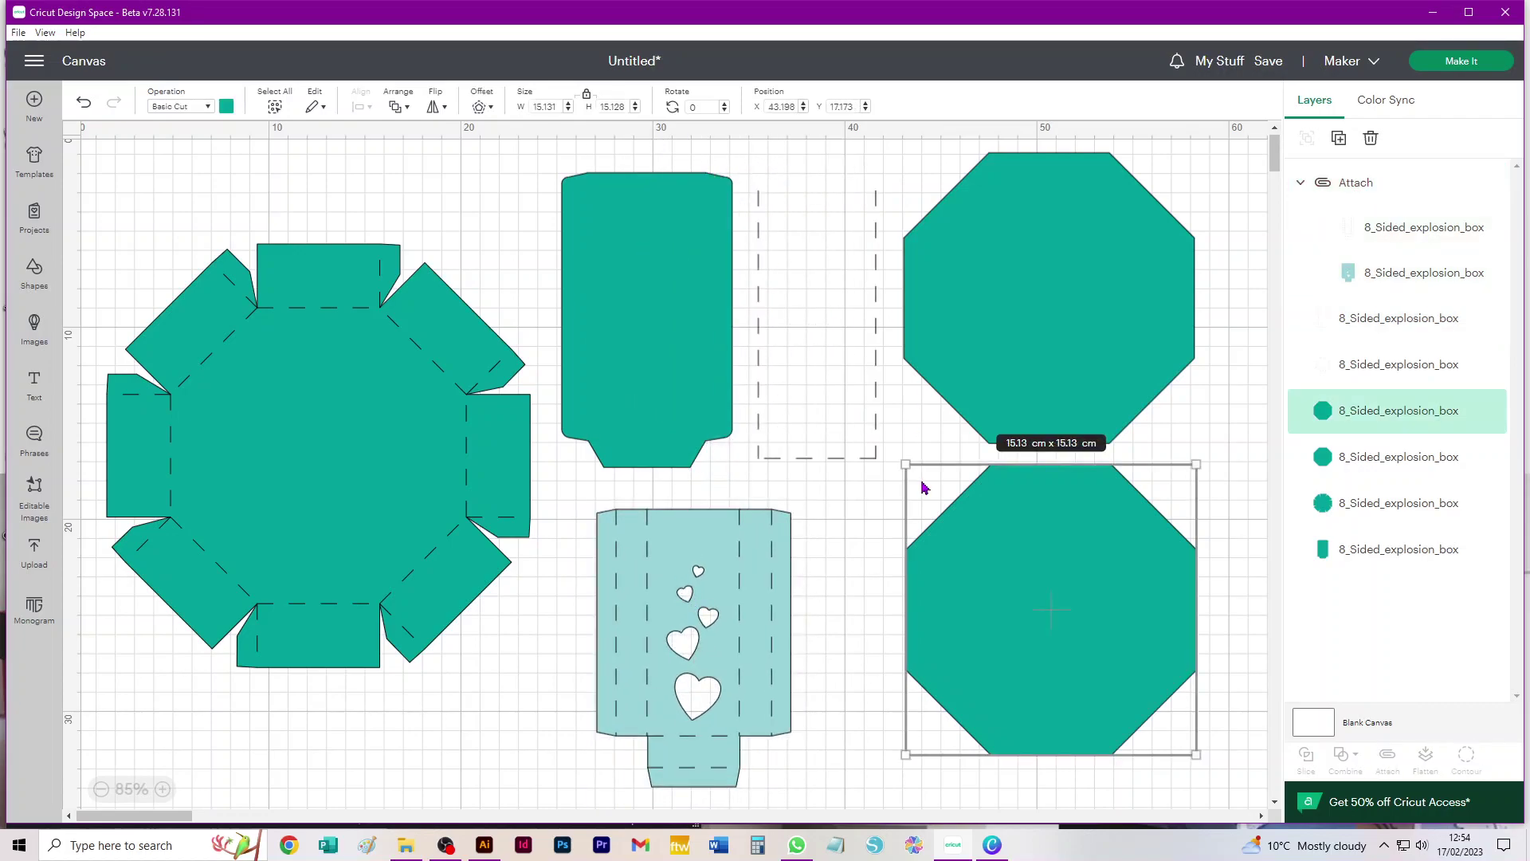
{"action": "left_click", "coordinate": [84, 102]}
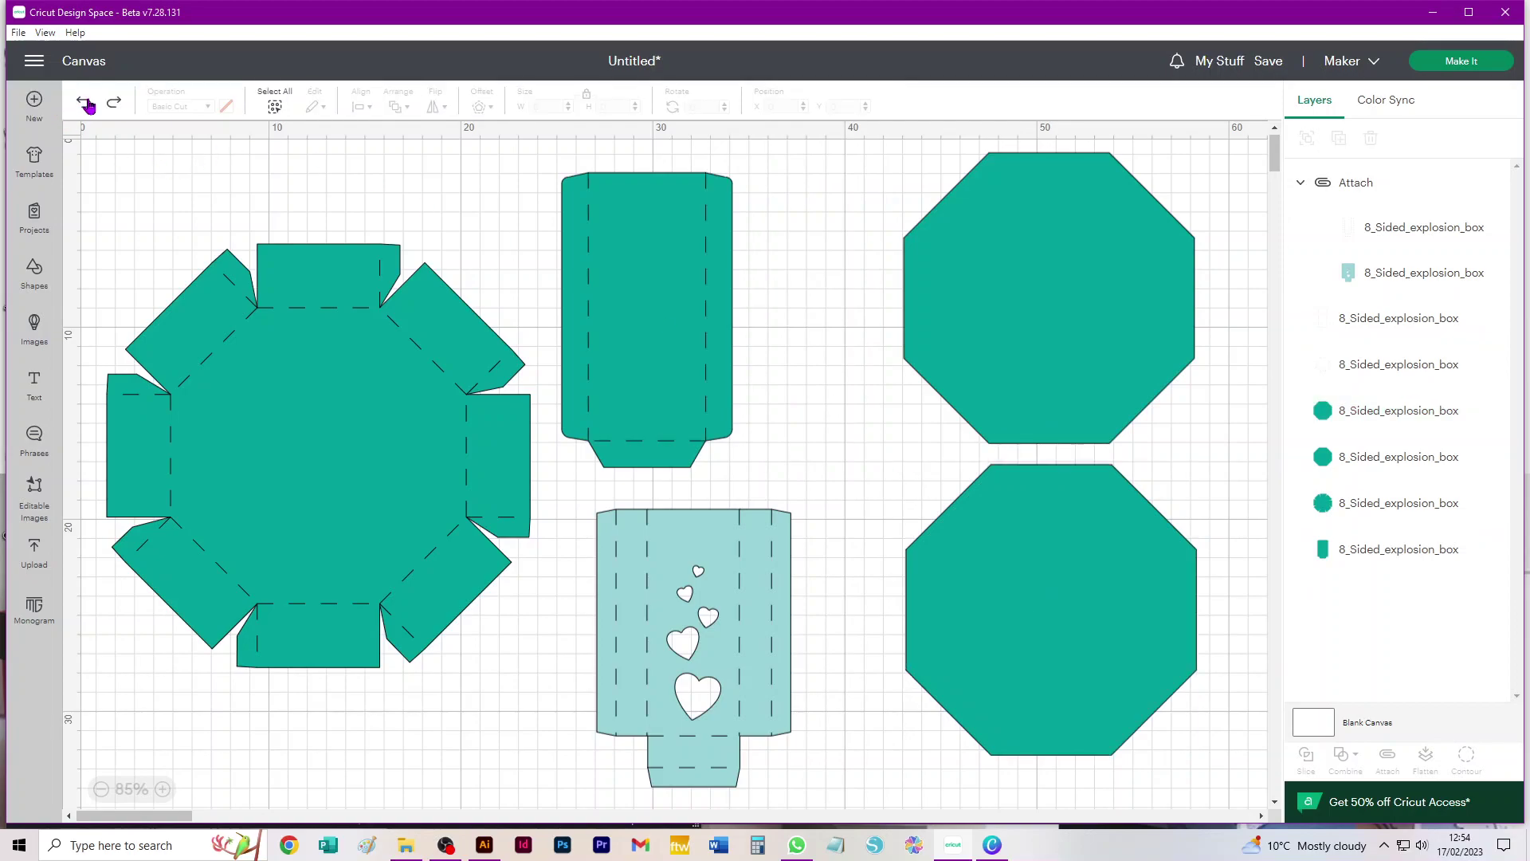
{"action": "left_click_drag", "start_coordinate": [803, 163], "coordinate": [560, 470]}
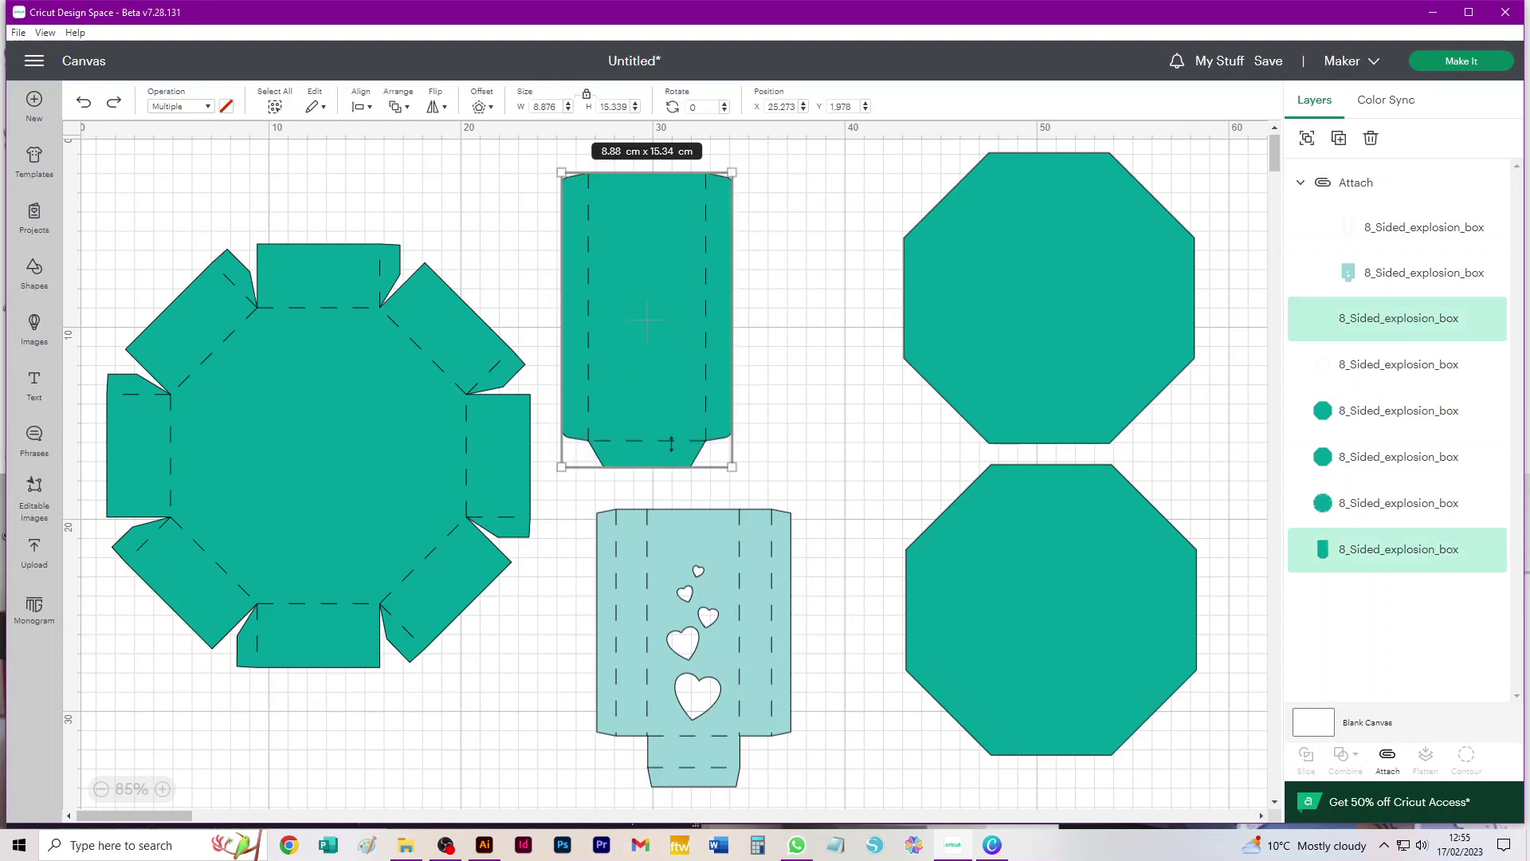
{"action": "left_click", "coordinate": [1388, 755]}
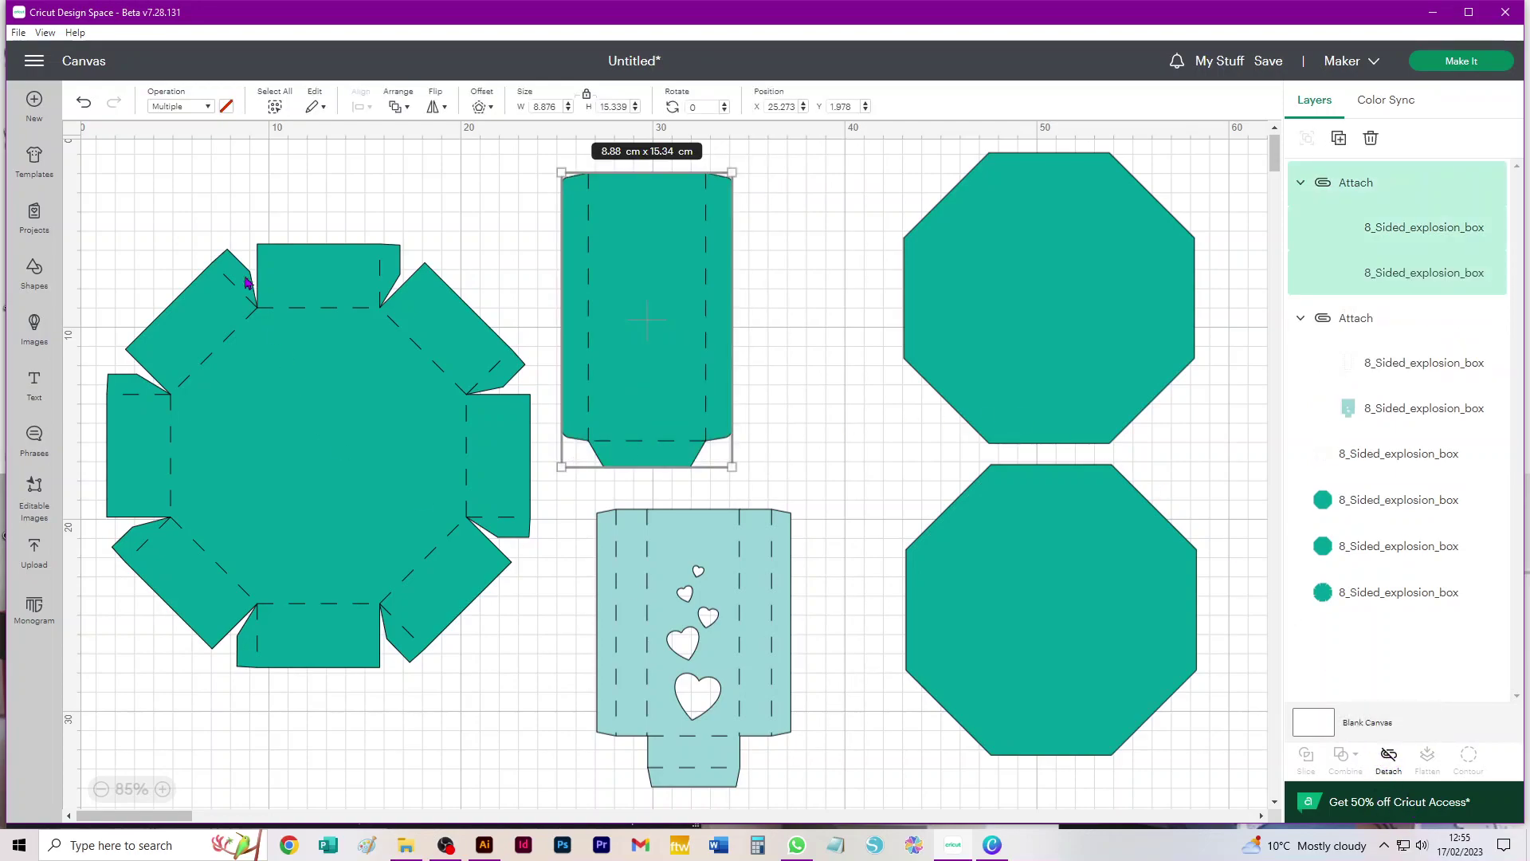
{"action": "left_click_drag", "start_coordinate": [90, 157], "coordinate": [542, 785]}
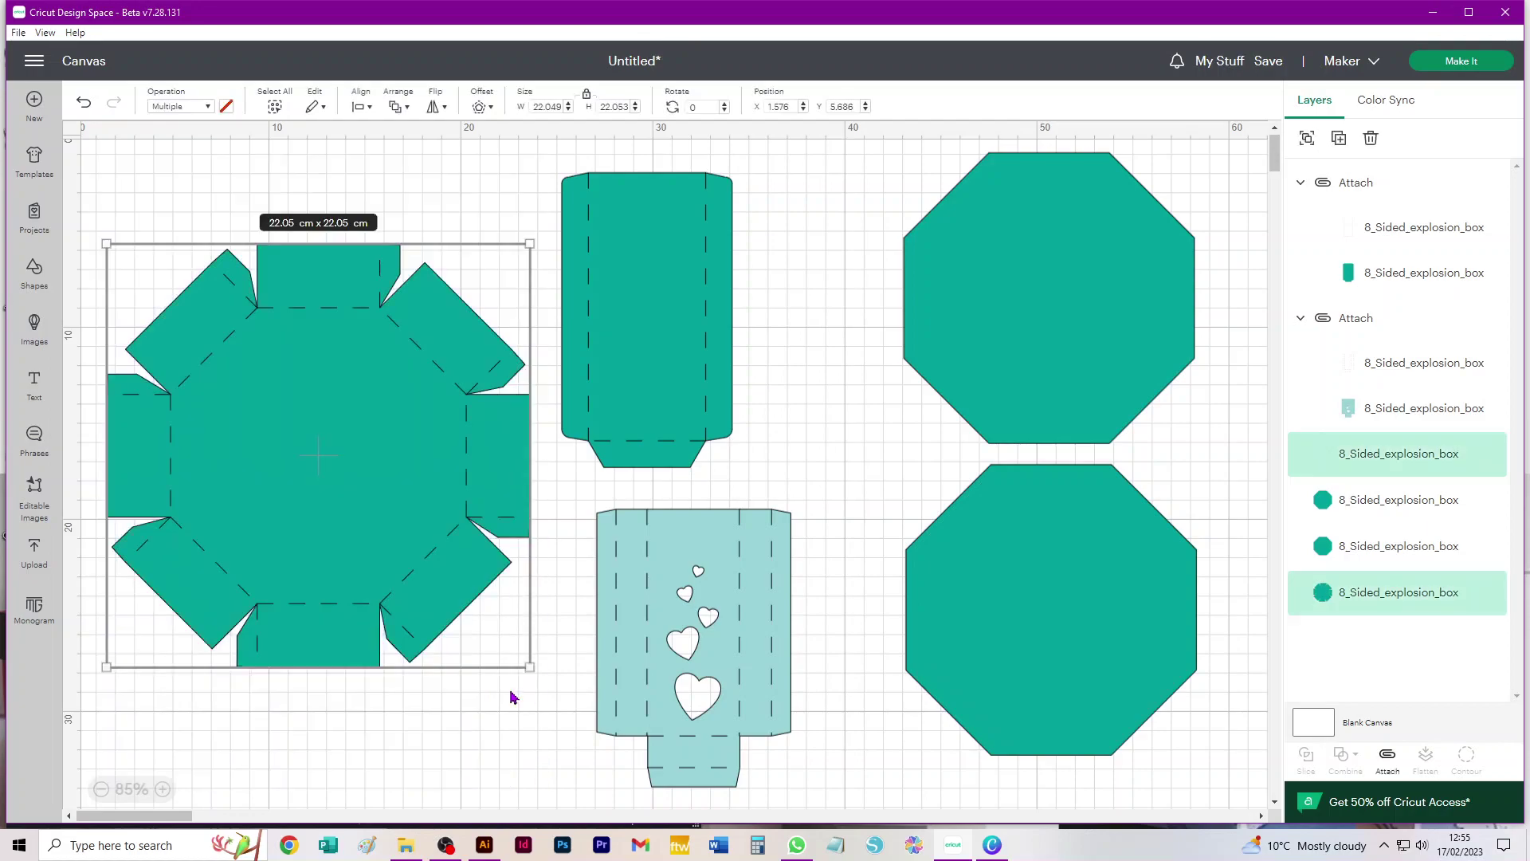
{"action": "left_click", "coordinate": [1388, 755]}
{"action": "left_click", "coordinate": [835, 443]}
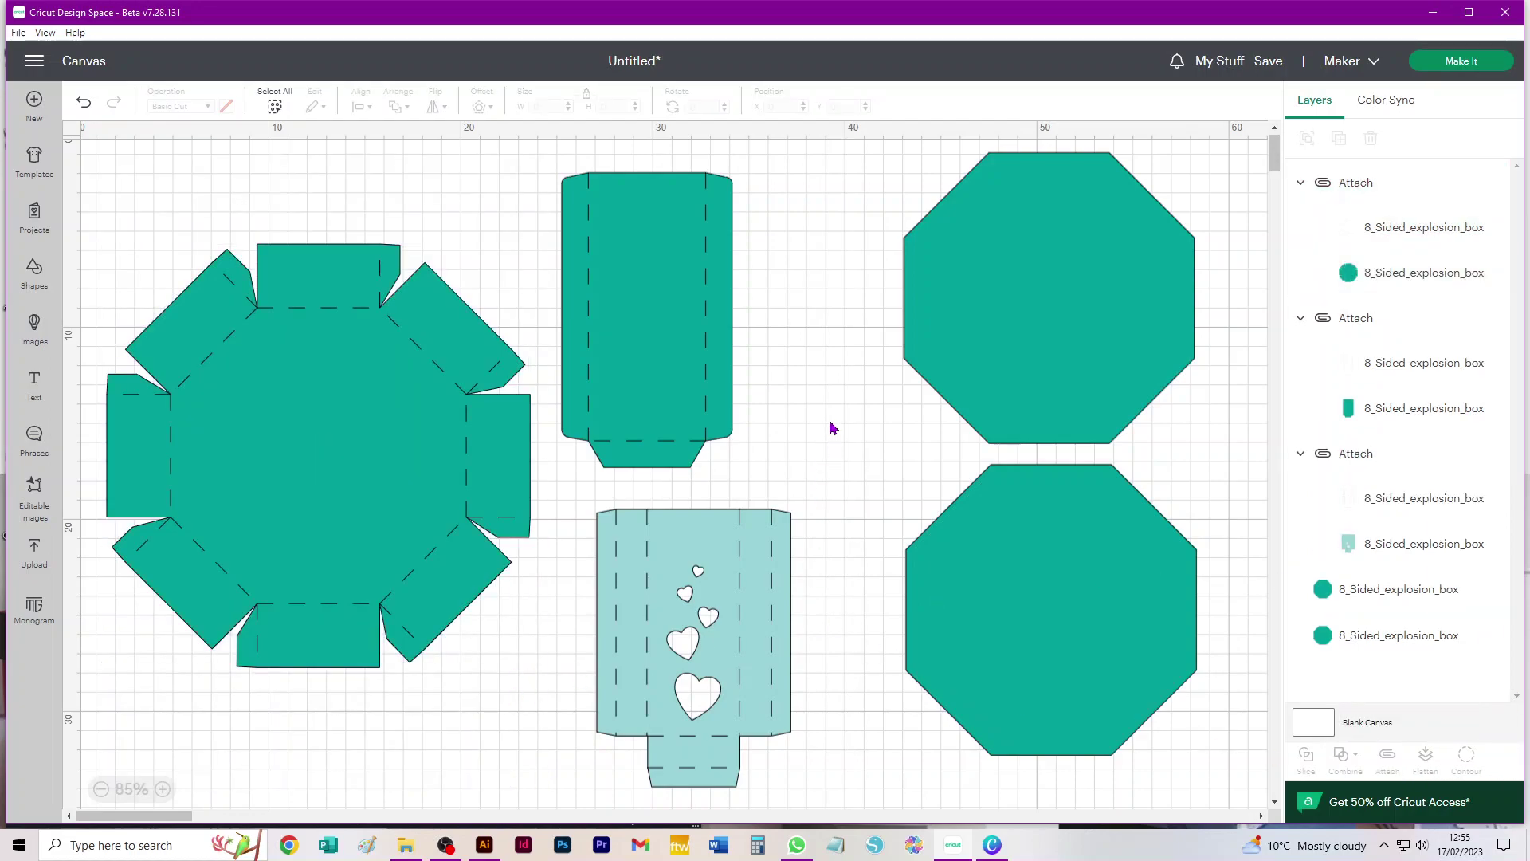
Step: Stack the plain octagons at right, octagon net top-left, and heart piece lower-left
{"action": "left_click_drag", "start_coordinate": [1078, 266], "coordinate": [1097, 324]}
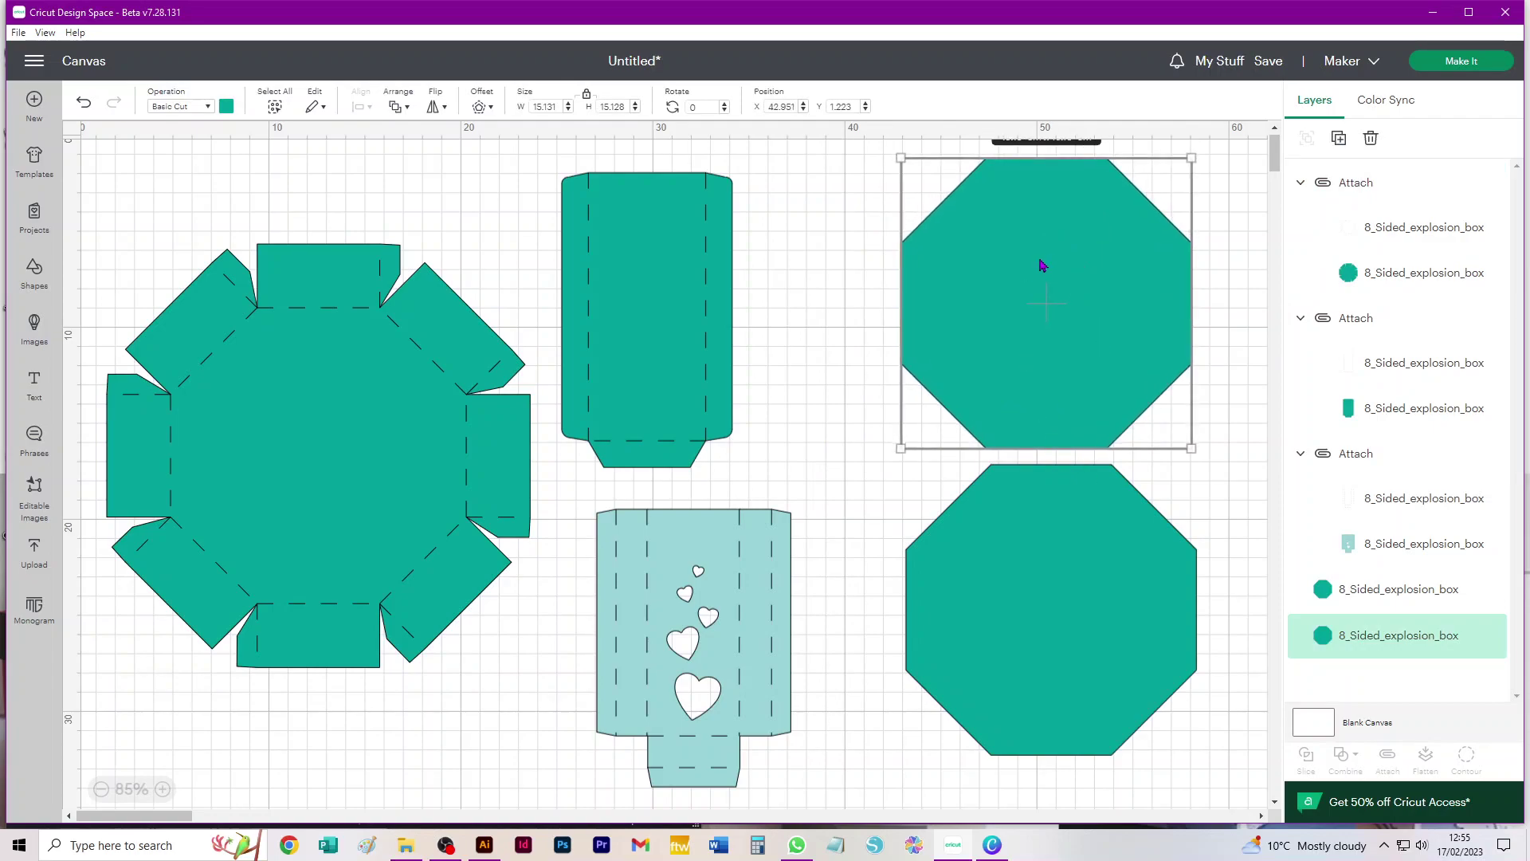
{"action": "left_click_drag", "start_coordinate": [1050, 561], "coordinate": [1045, 553]}
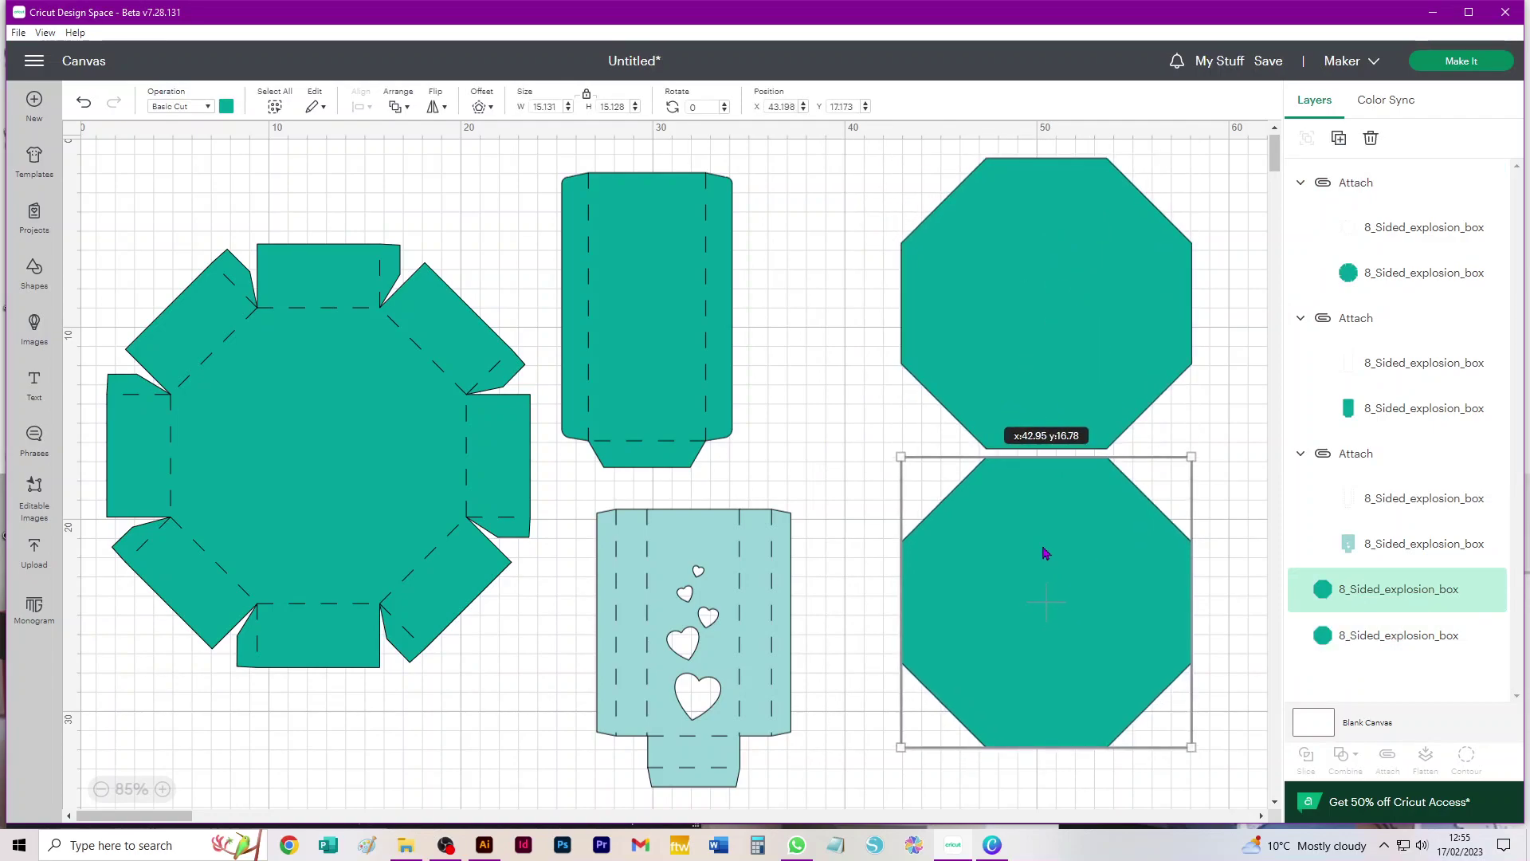
{"action": "left_click", "coordinate": [1051, 348], "text": "shift"}
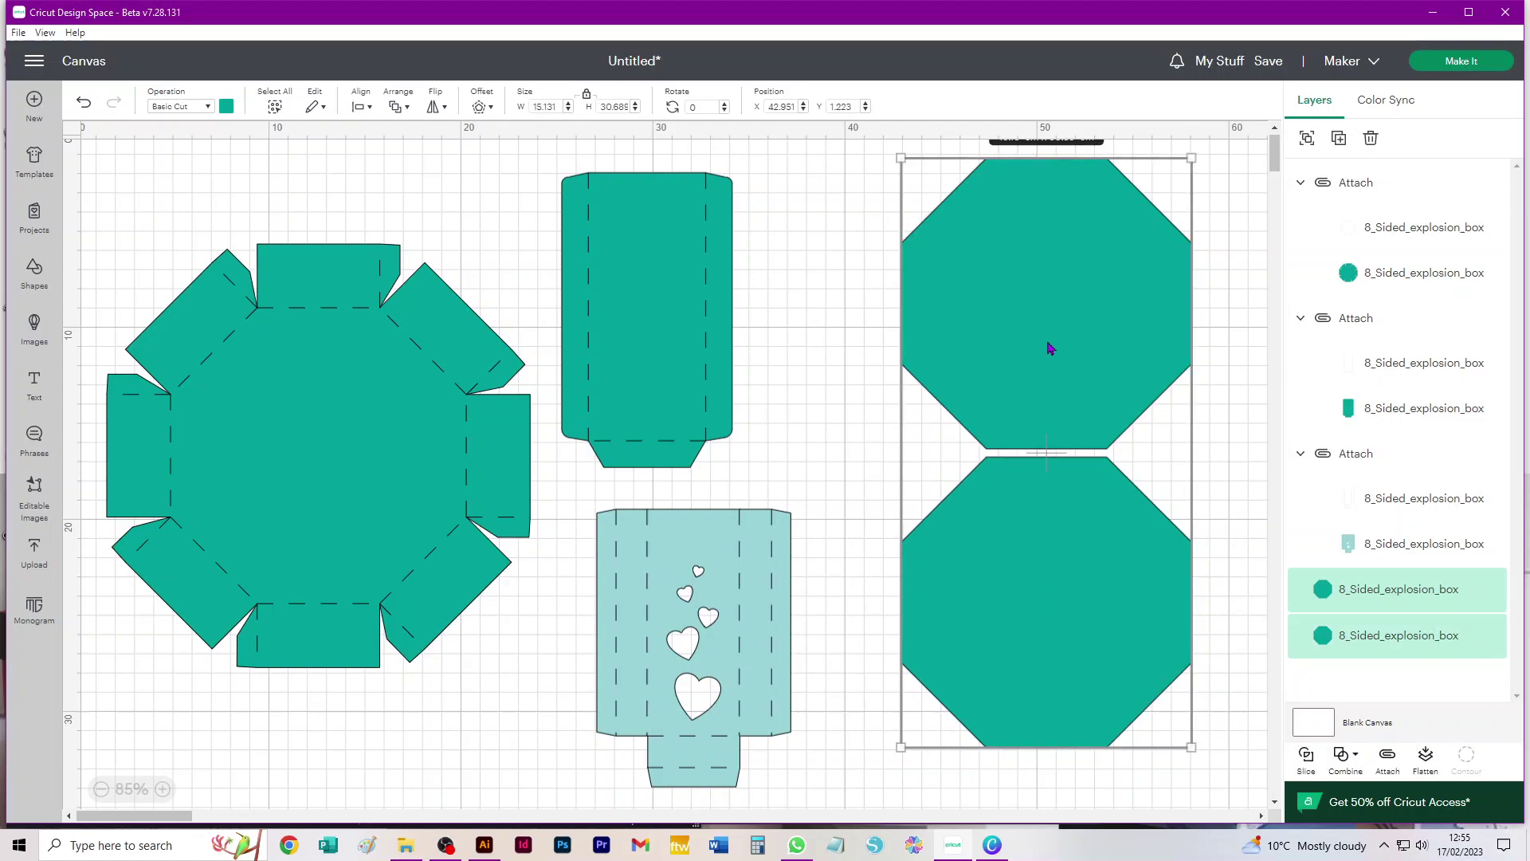
{"action": "left_click_drag", "start_coordinate": [1046, 329], "coordinate": [1110, 358]}
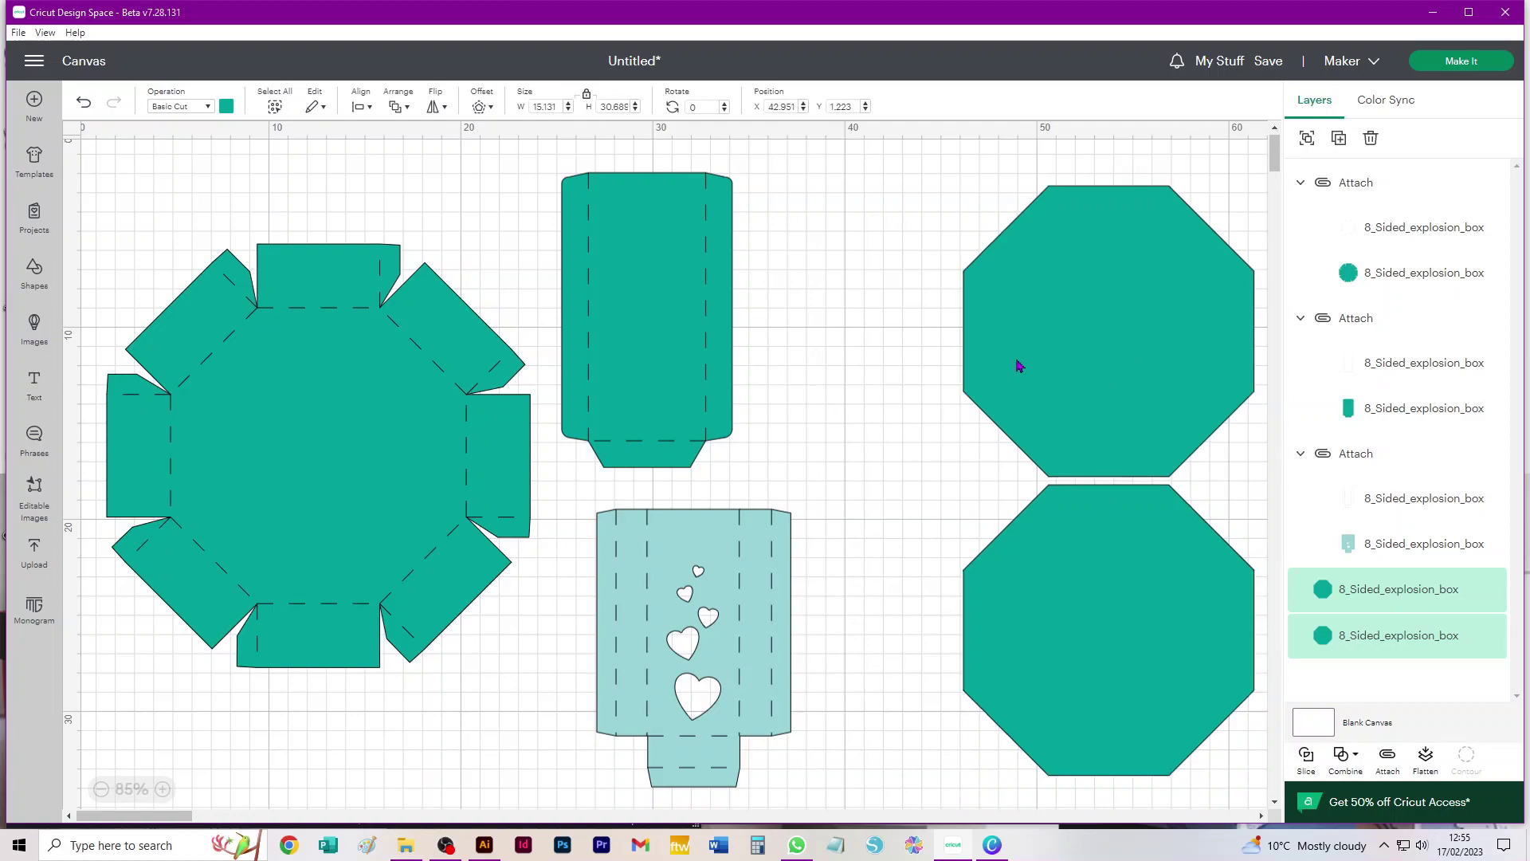
{"action": "left_click_drag", "start_coordinate": [366, 452], "coordinate": [347, 411]}
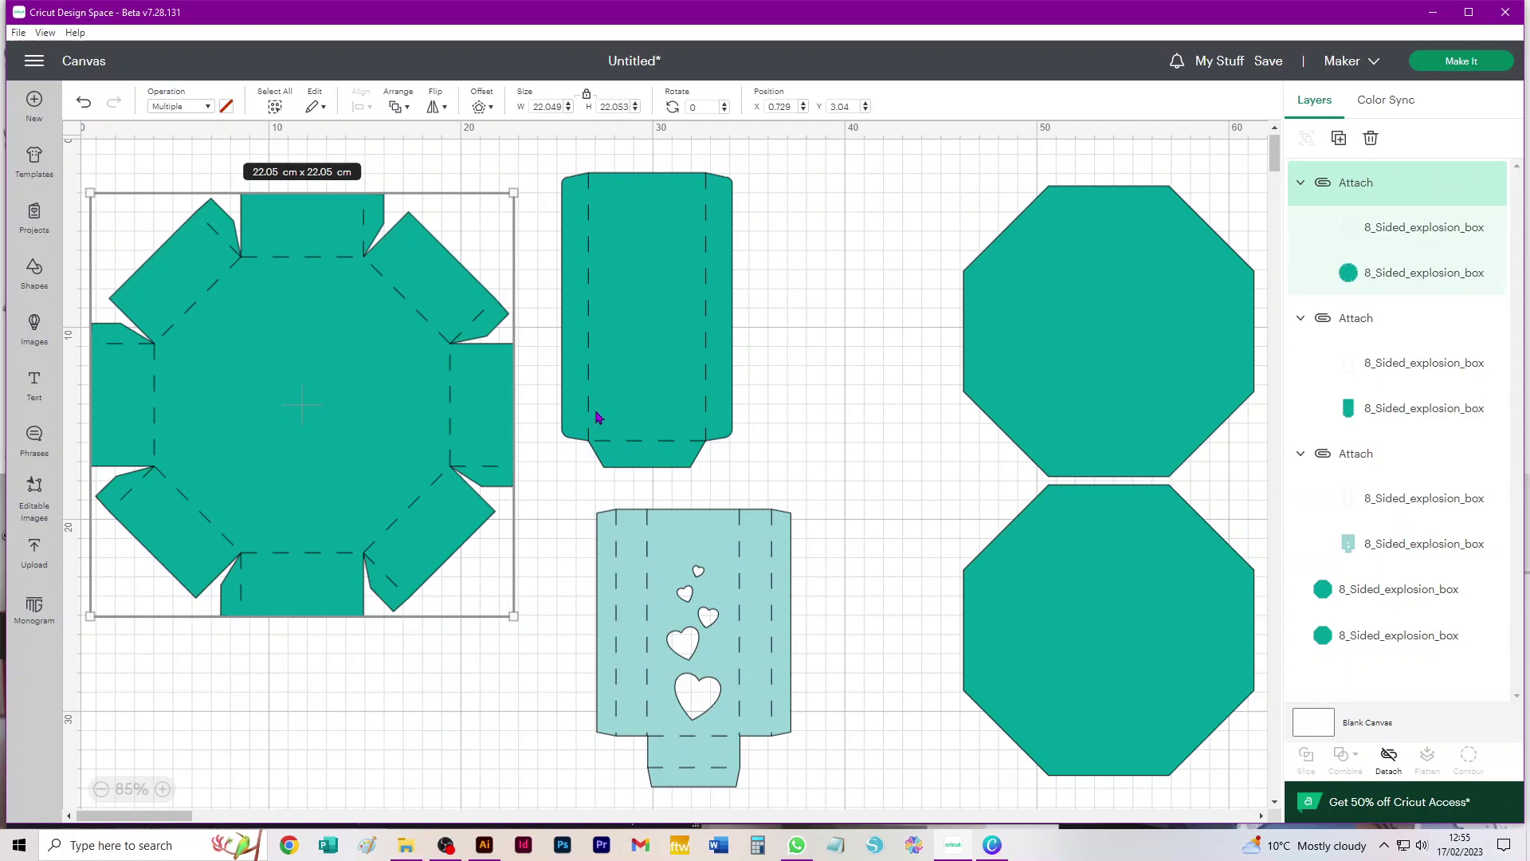
{"action": "scroll", "coordinate": [598, 416], "scroll_direction": "down", "scroll_amount": 2}
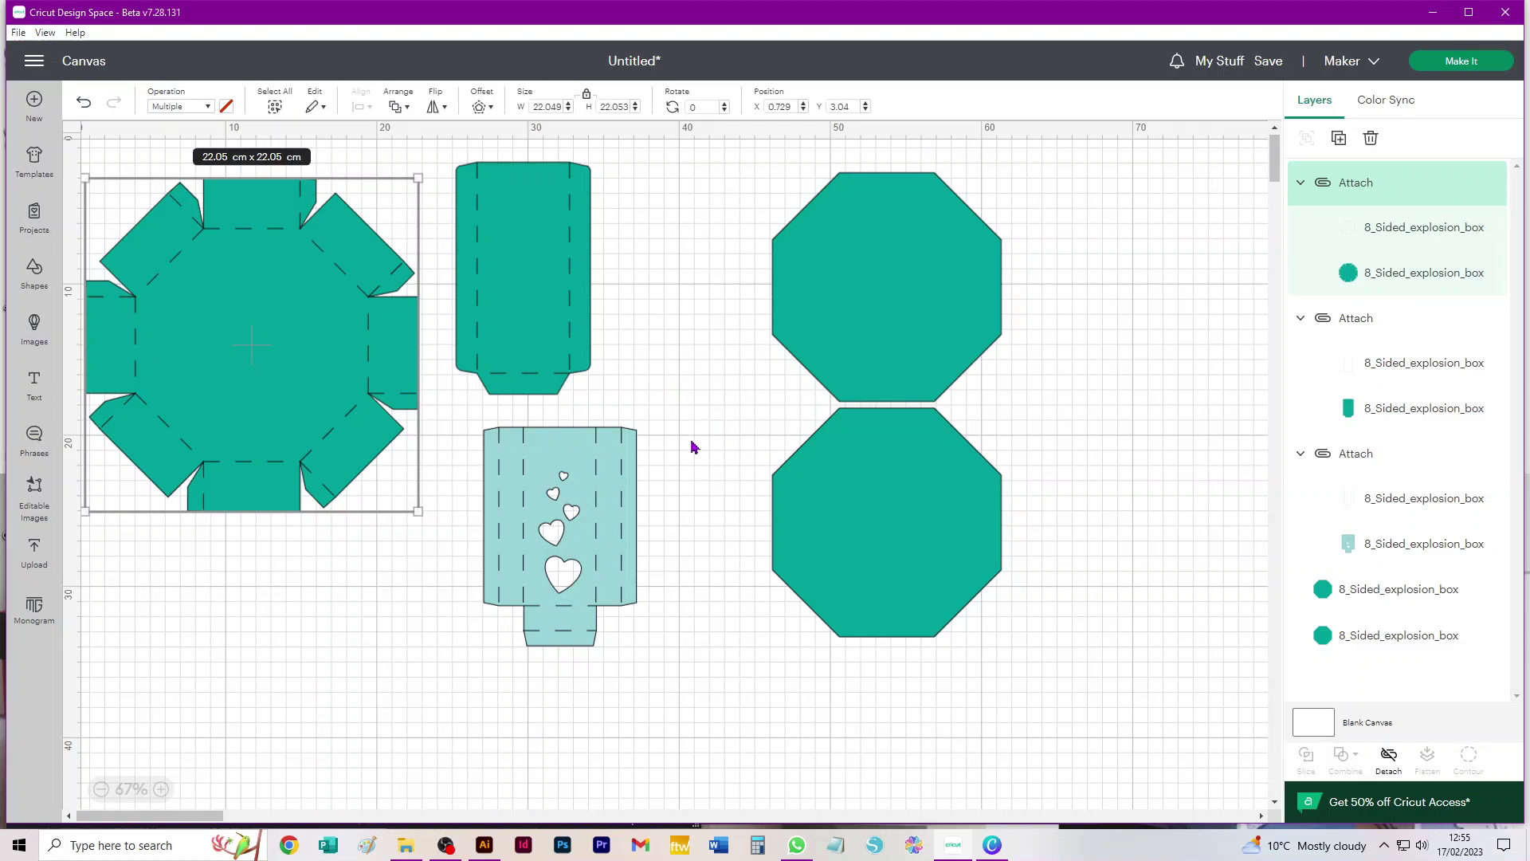
{"action": "left_click_drag", "start_coordinate": [590, 456], "coordinate": [274, 594]}
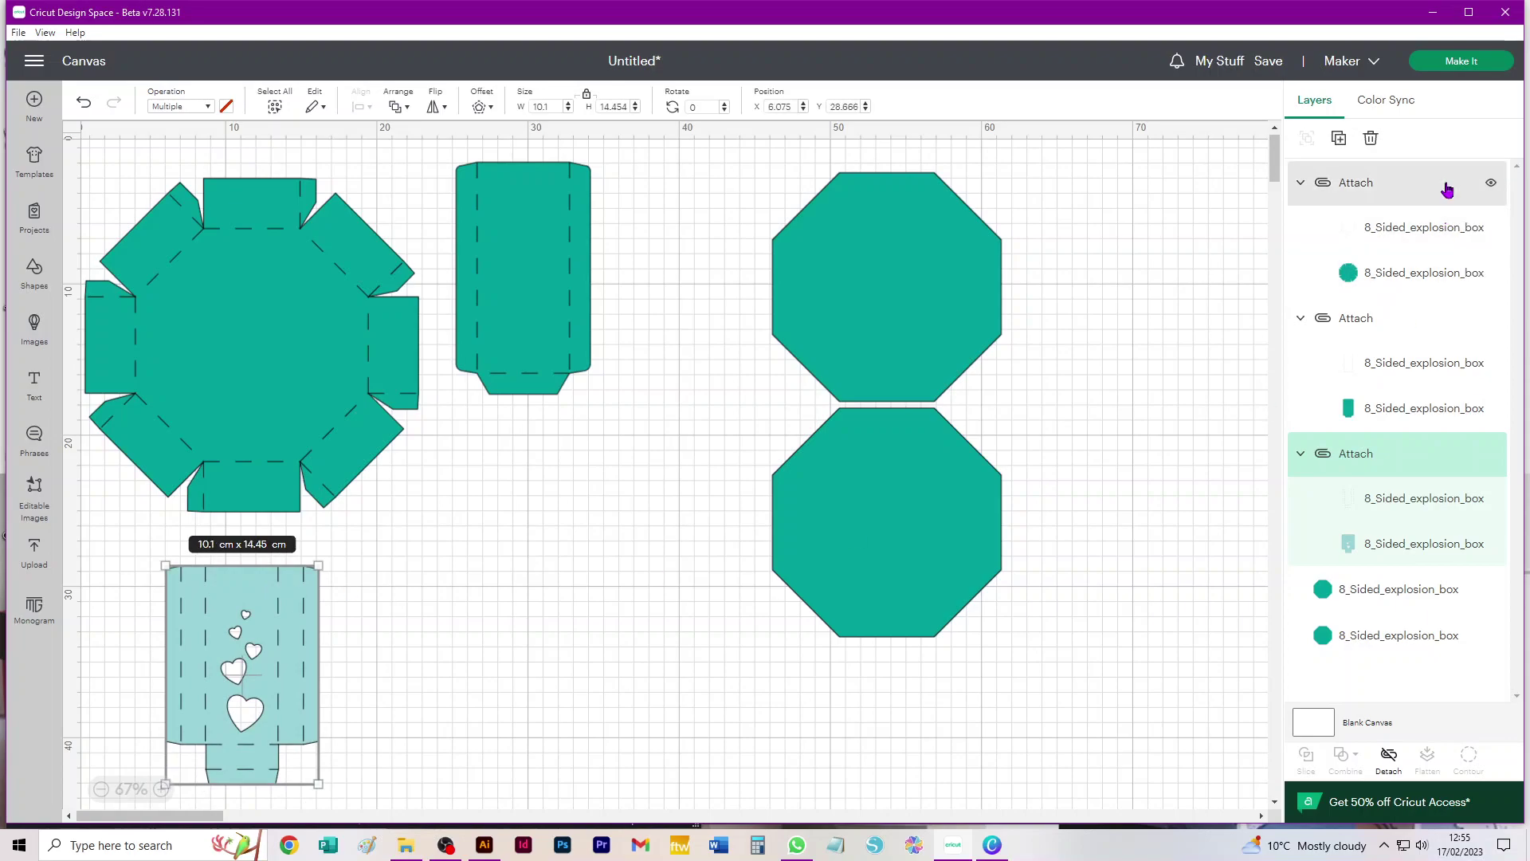
Step: Make six copies of the heart box piece and move the octagon net over the plain octagons
{"action": "left_click", "coordinate": [1340, 138]}
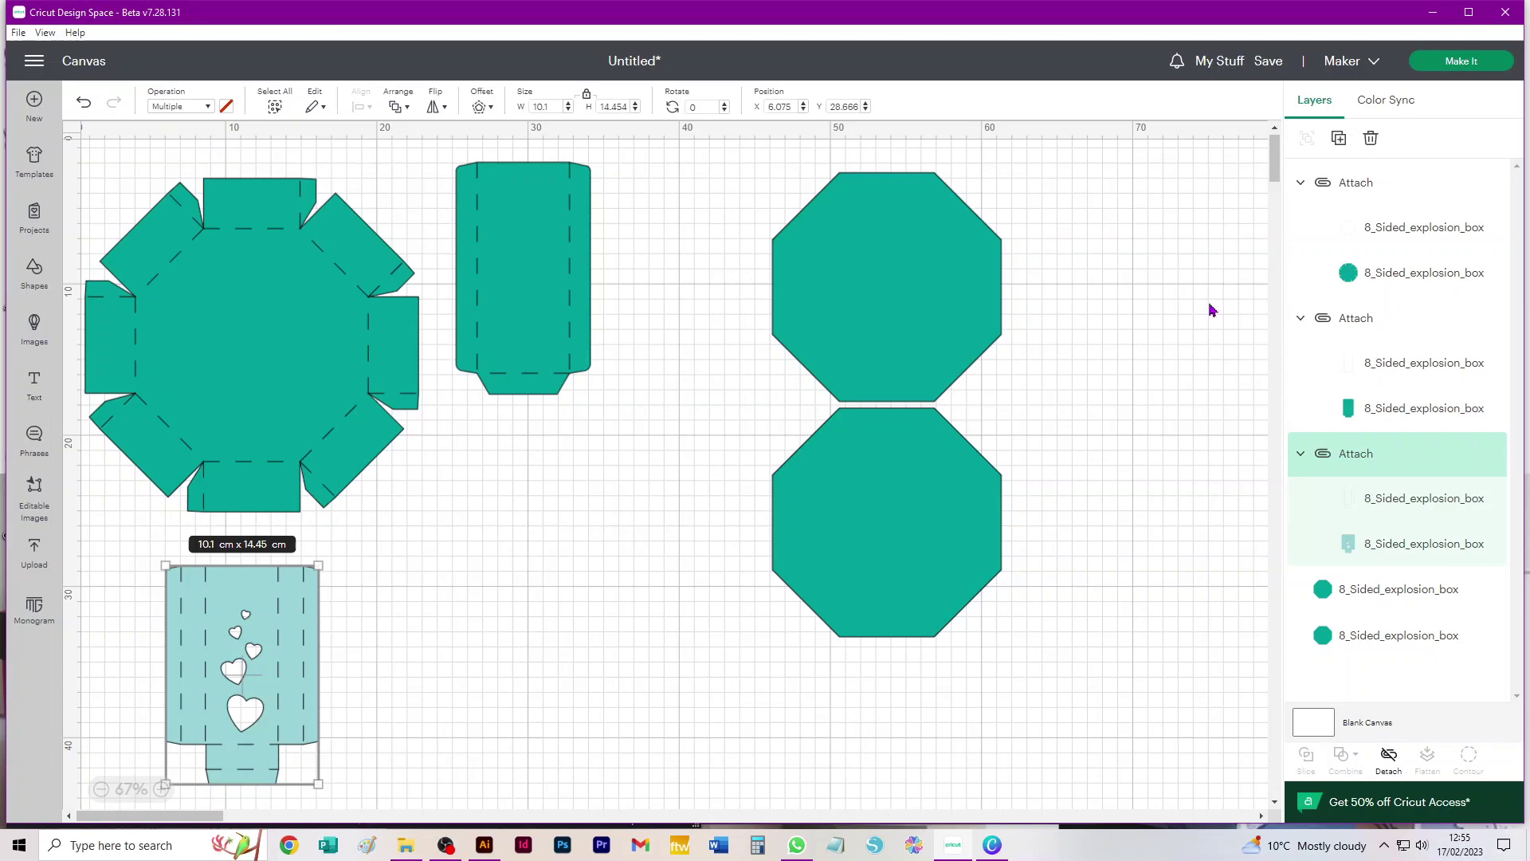
{"action": "left_click", "coordinate": [1338, 140]}
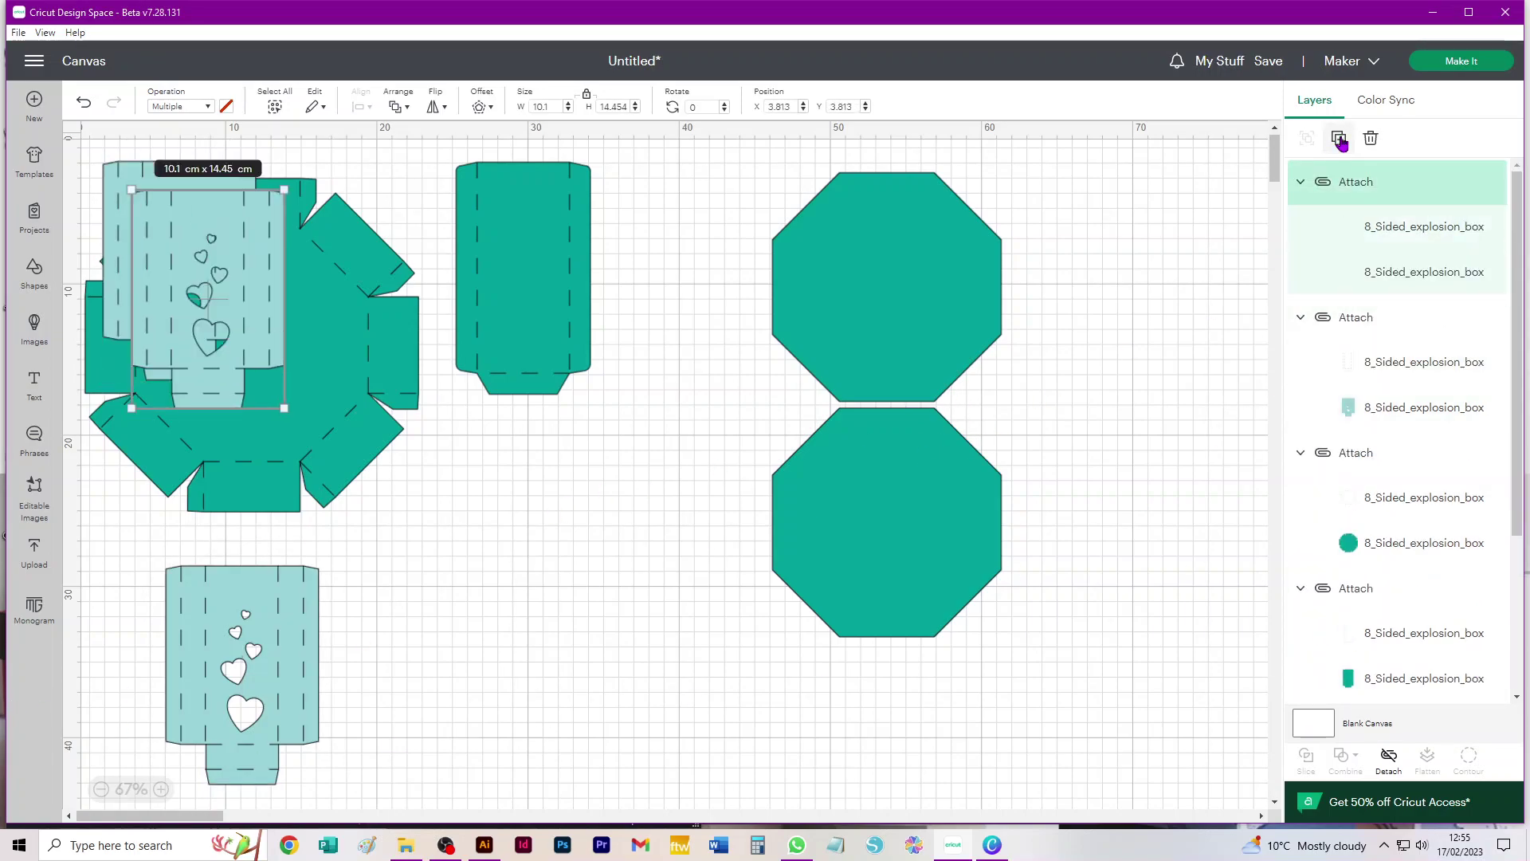
{"action": "left_click", "coordinate": [1340, 140]}
{"action": "left_click", "coordinate": [1340, 141]}
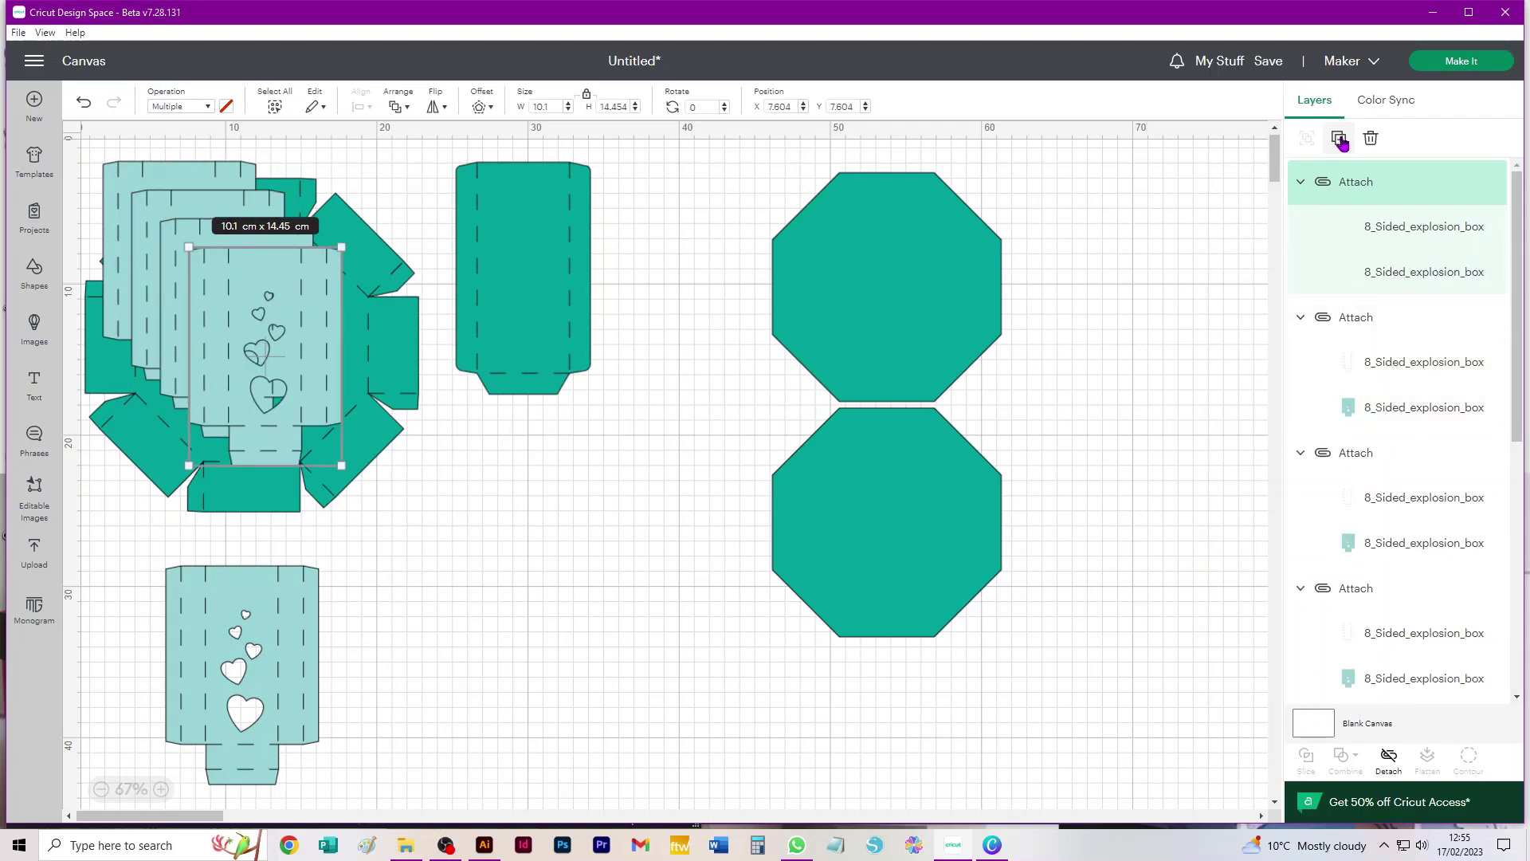
{"action": "left_click", "coordinate": [1340, 141]}
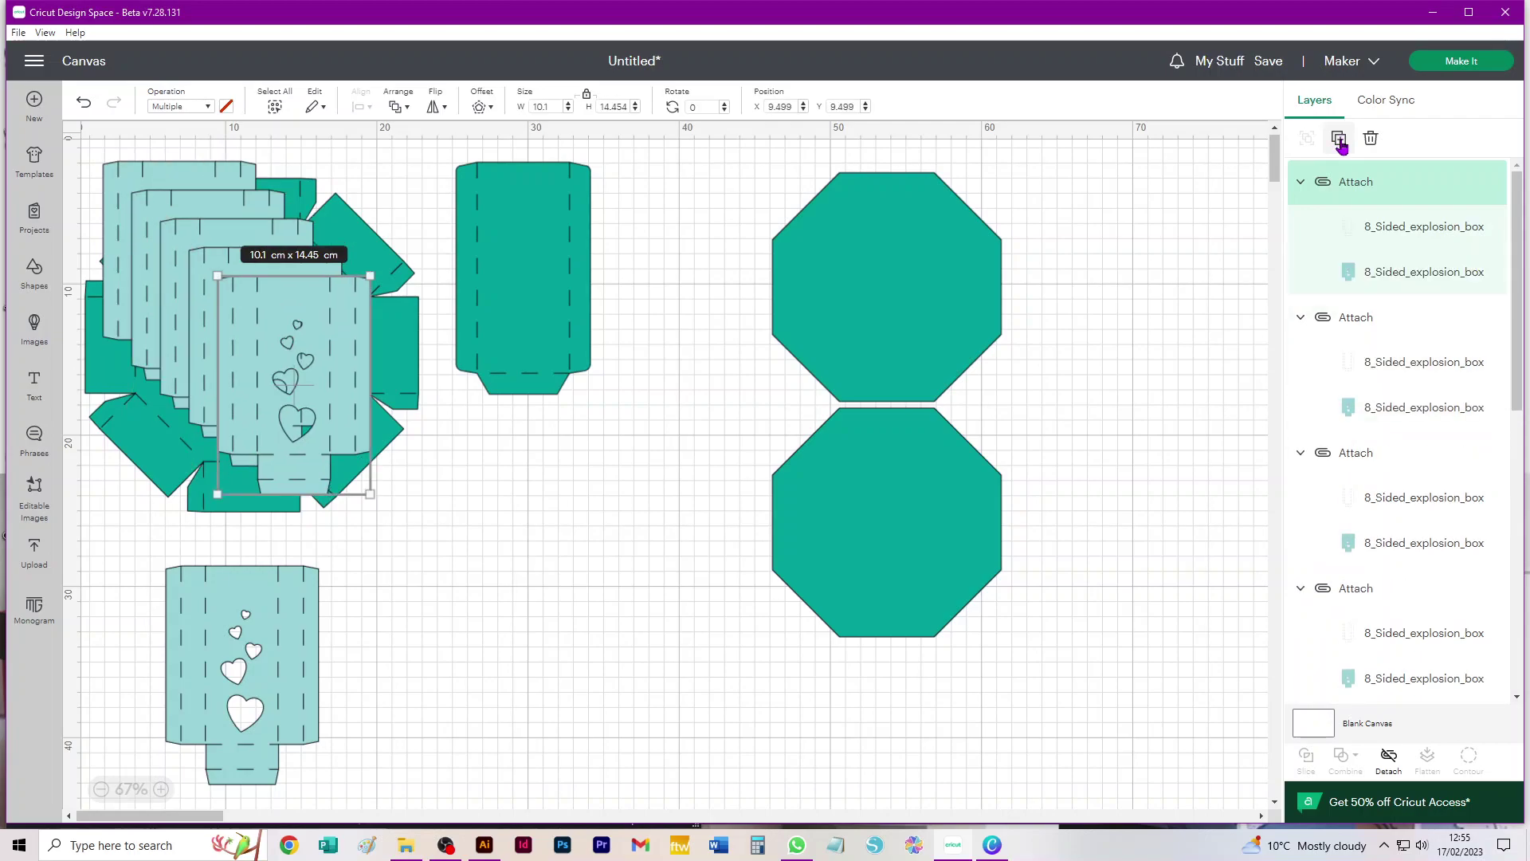
{"action": "left_click", "coordinate": [1340, 140]}
{"action": "left_click", "coordinate": [1340, 140]}
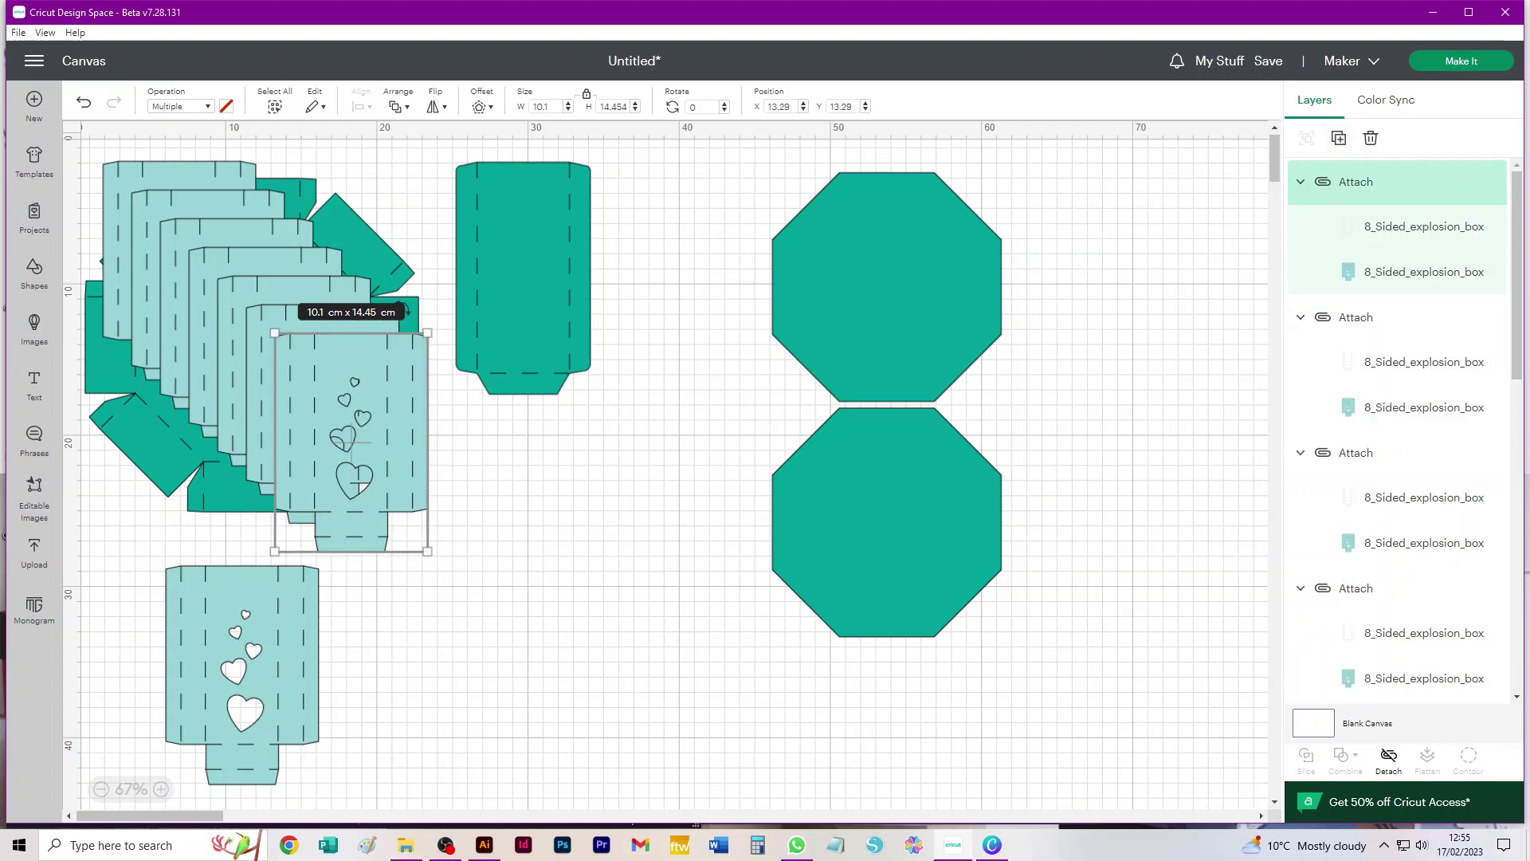
{"action": "left_click_drag", "start_coordinate": [362, 245], "coordinate": [1203, 287]}
Step: Move the heart-box stack toward the middle and the teal box piece to the top left
{"action": "left_click_drag", "start_coordinate": [273, 622], "coordinate": [219, 372]}
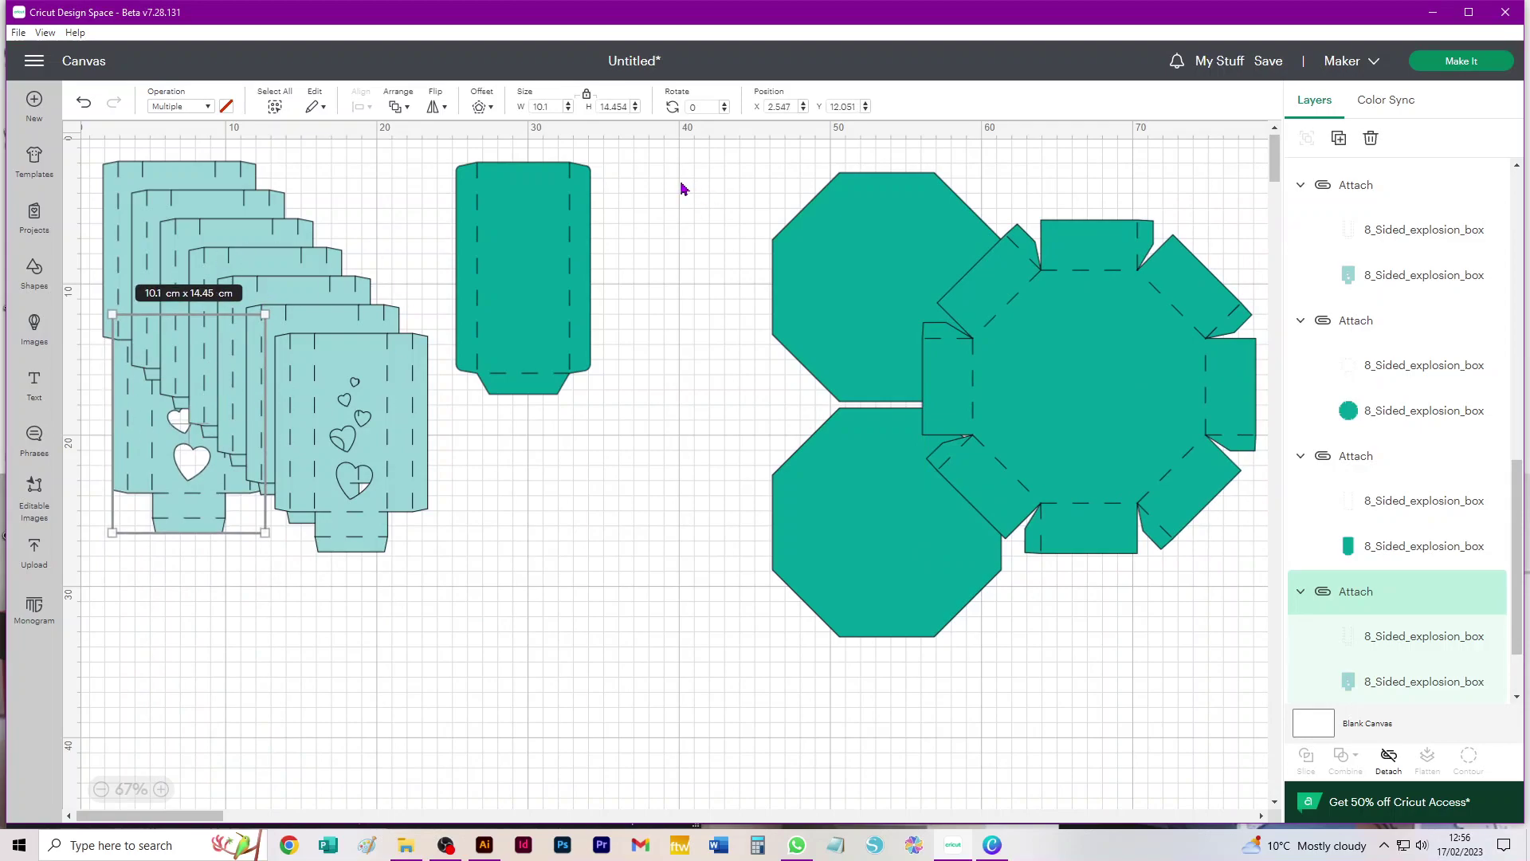
{"action": "left_click_drag", "start_coordinate": [684, 180], "coordinate": [495, 288]}
{"action": "left_click_drag", "start_coordinate": [539, 237], "coordinate": [312, 694]}
{"action": "left_click_drag", "start_coordinate": [511, 185], "coordinate": [498, 478]}
{"action": "left_click_drag", "start_coordinate": [310, 734], "coordinate": [191, 296]}
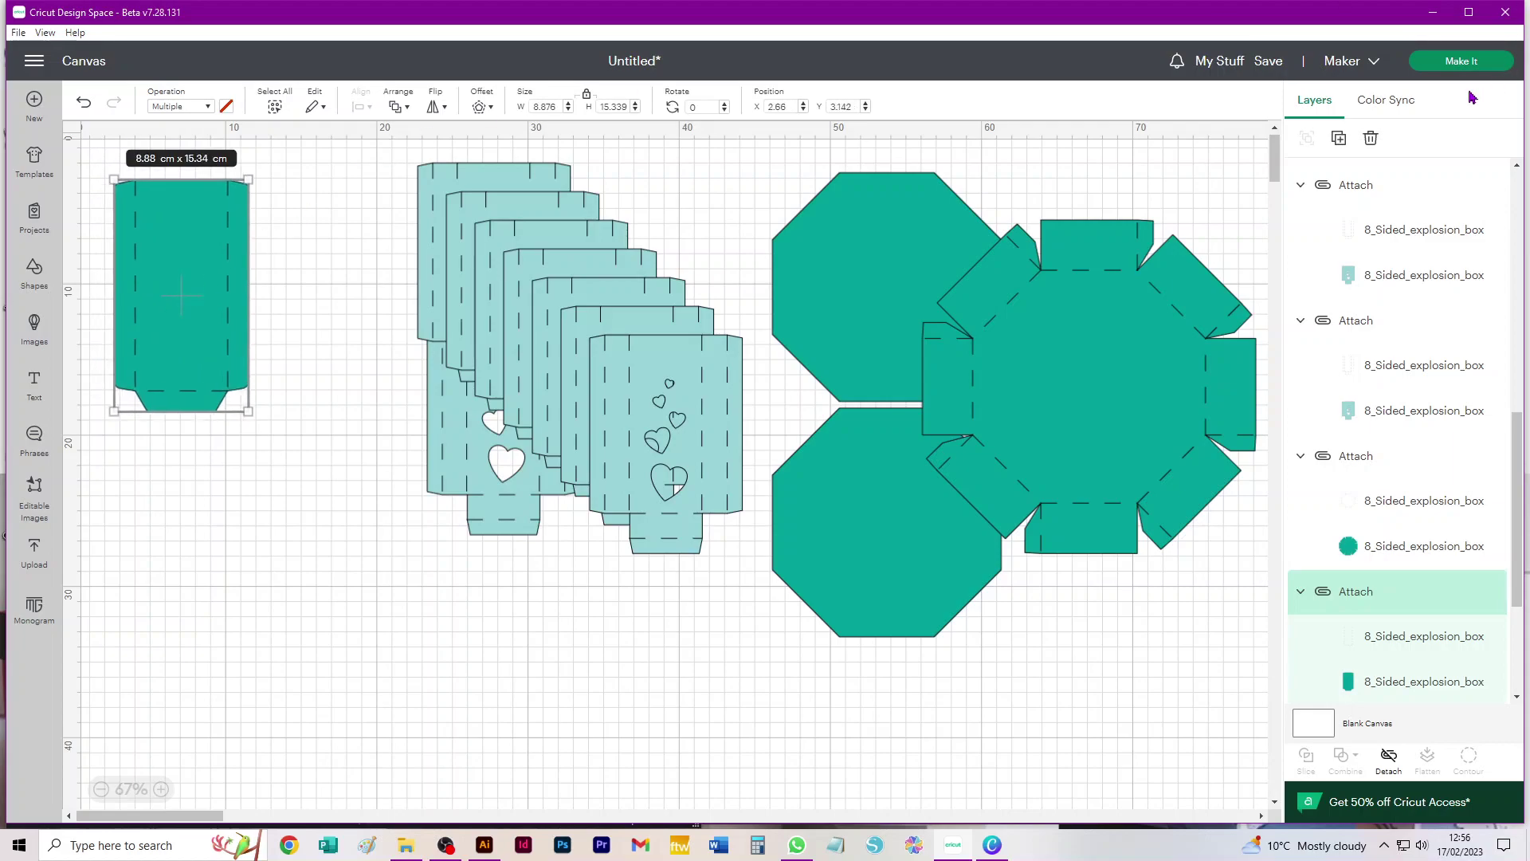
Step: Duplicate the teal box piece repeatedly and gather the copies in a stack at top left
{"action": "left_click", "coordinate": [1339, 138]}
{"action": "left_click", "coordinate": [1339, 139]}
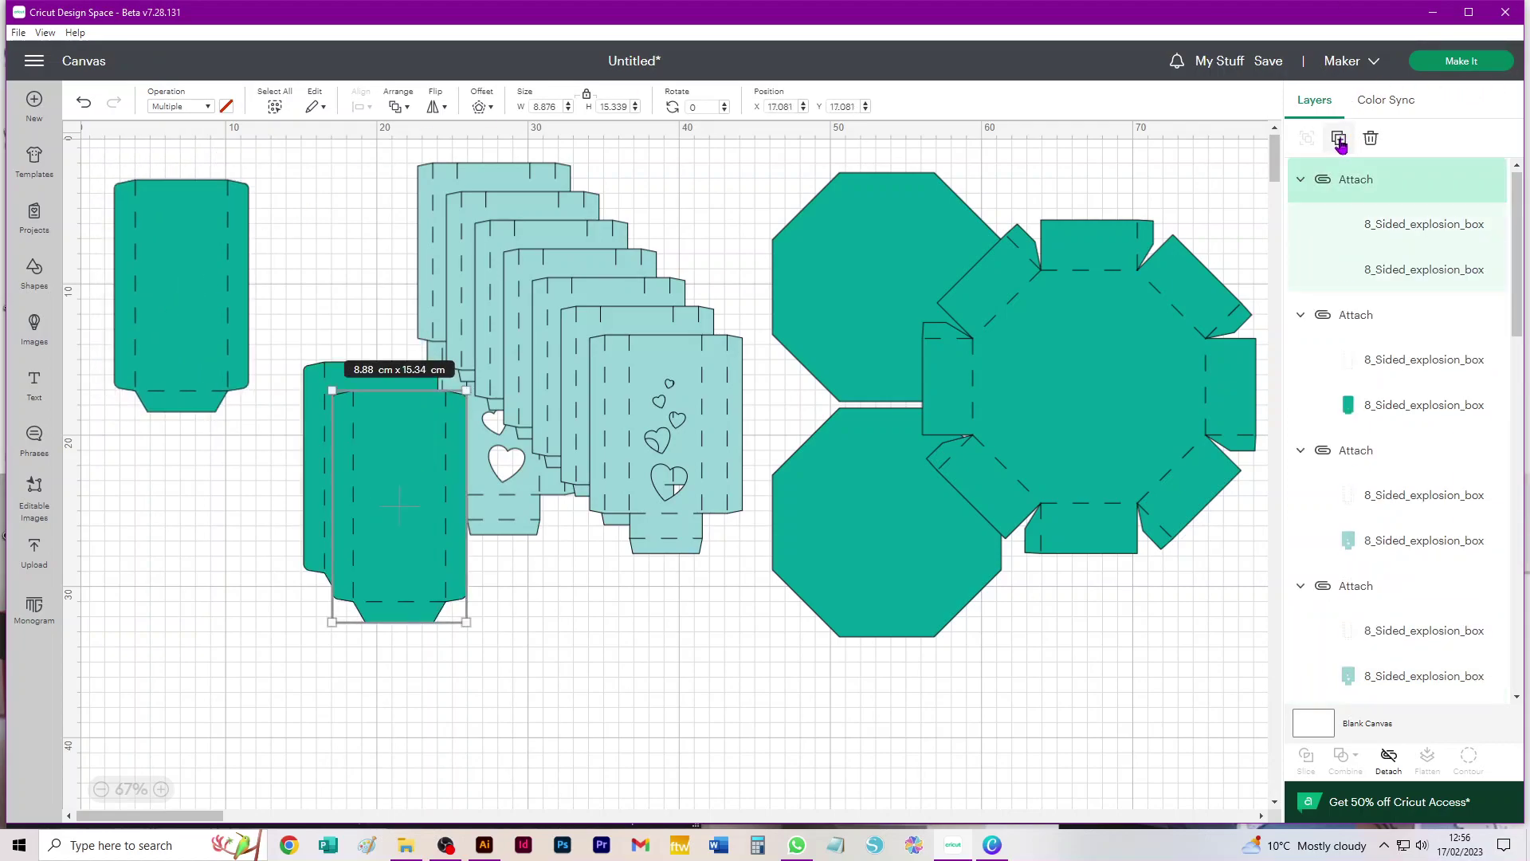
{"action": "left_click", "coordinate": [1339, 139]}
{"action": "left_click", "coordinate": [1339, 139]}
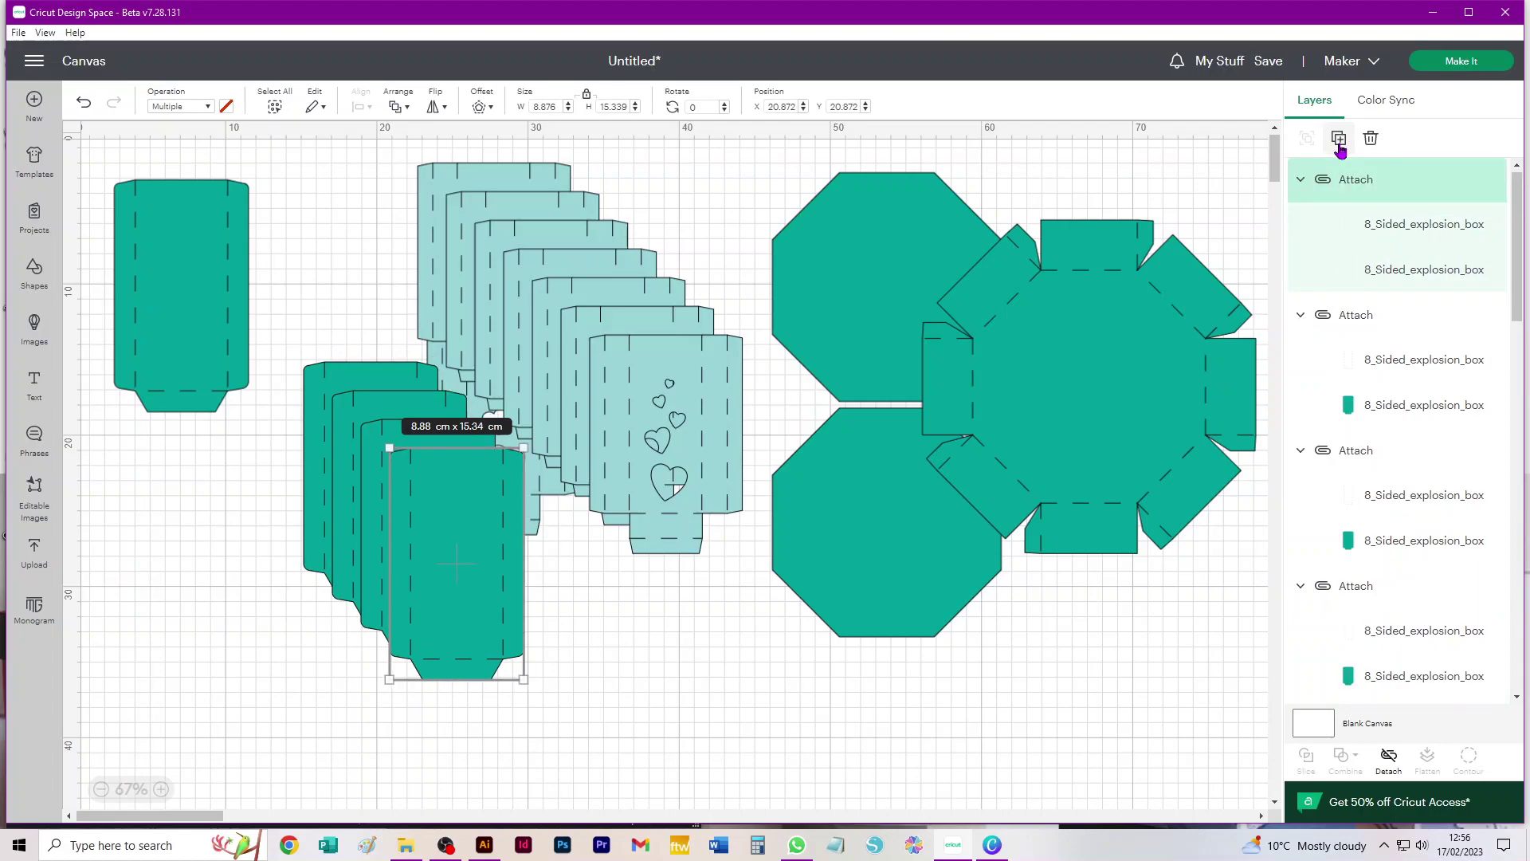
{"action": "left_click", "coordinate": [1339, 138]}
{"action": "left_click", "coordinate": [1339, 139]}
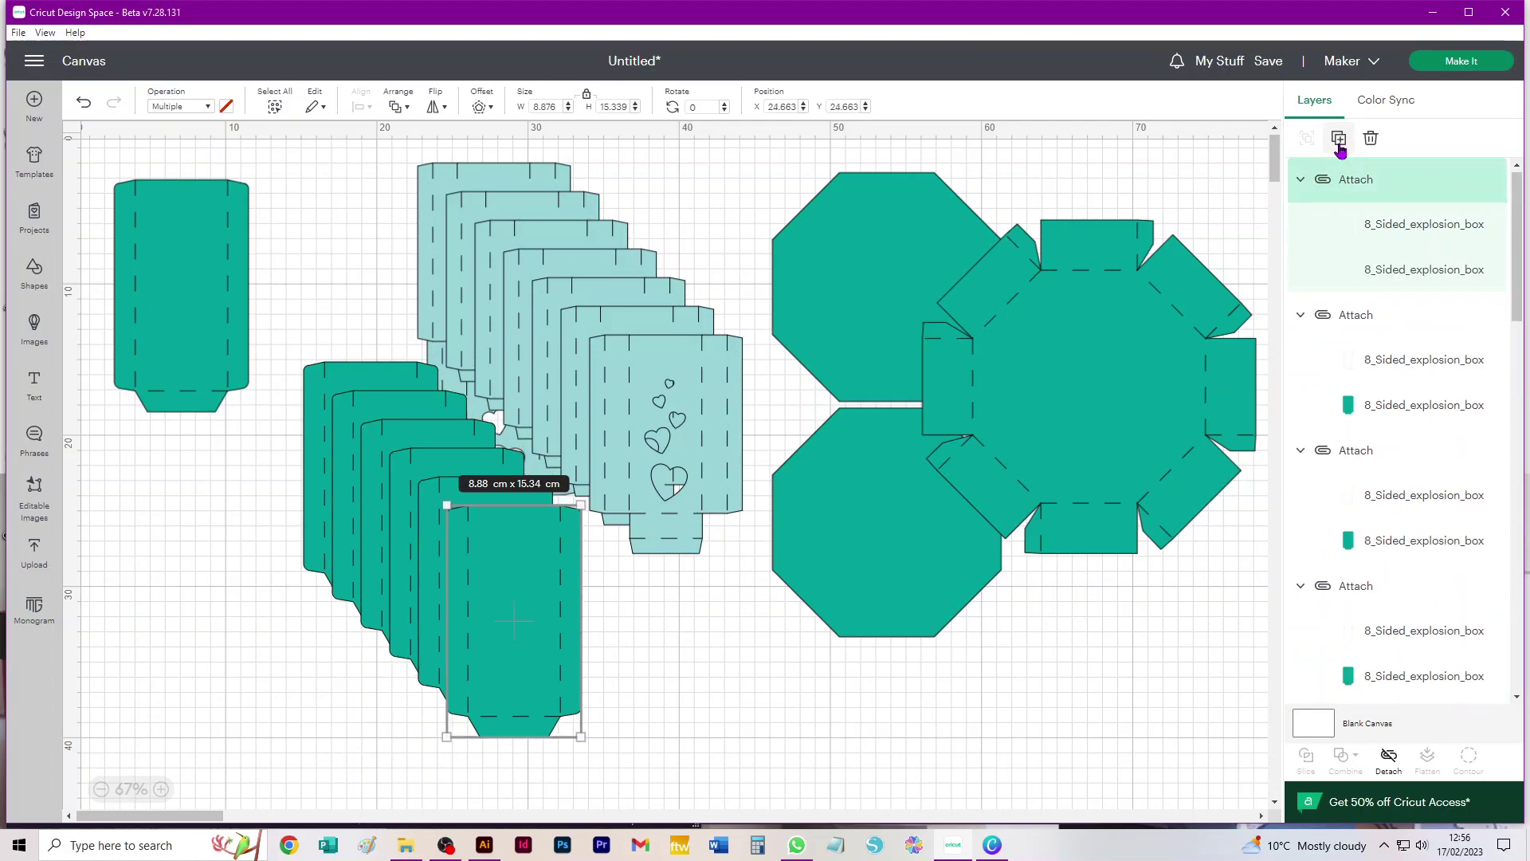
{"action": "left_click", "coordinate": [1339, 138]}
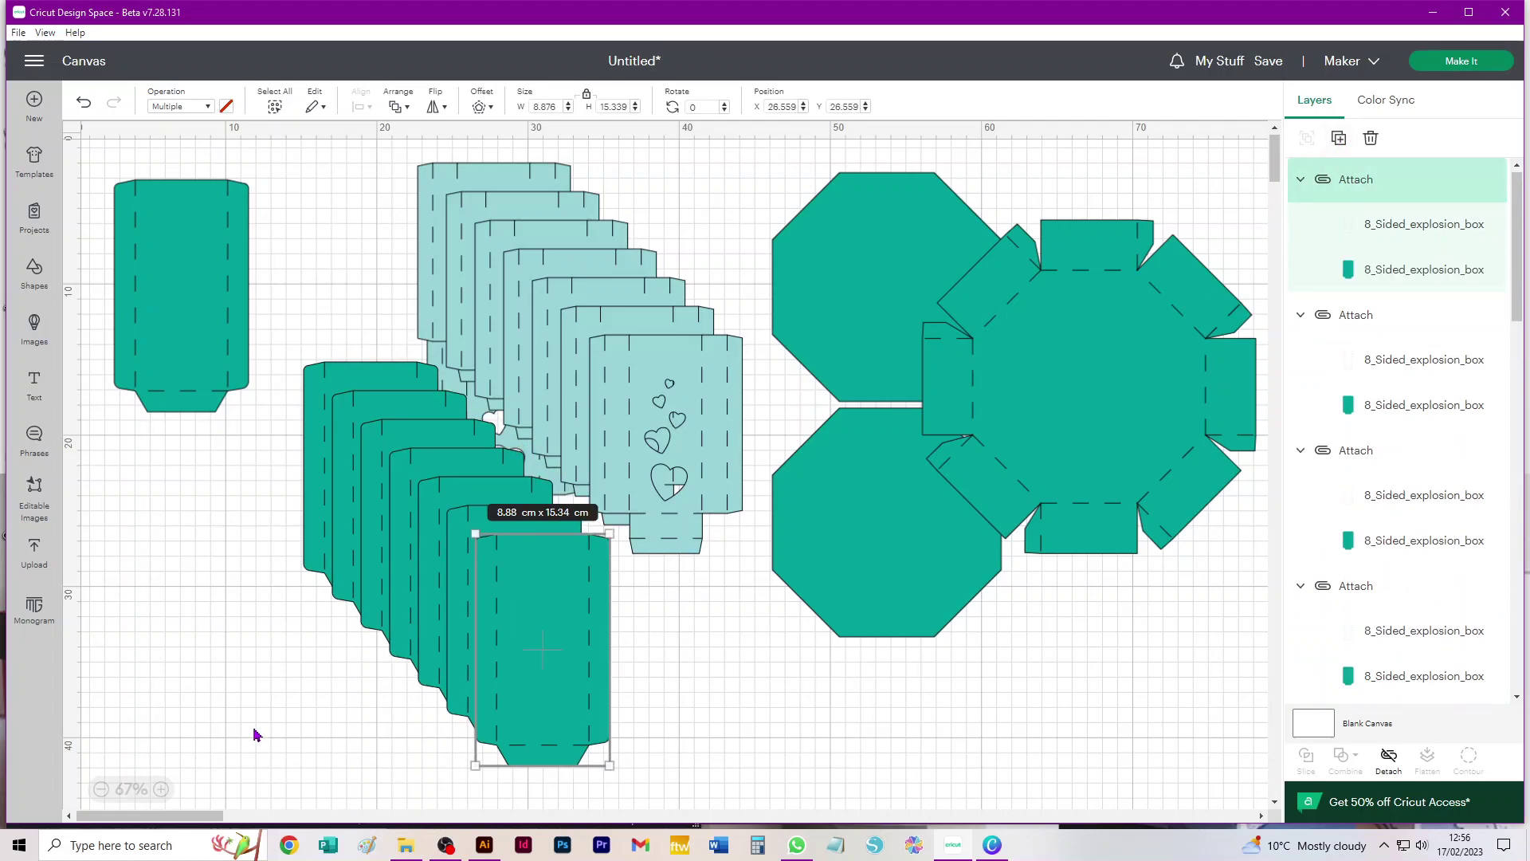
{"action": "left_click_drag", "start_coordinate": [254, 734], "coordinate": [585, 358]}
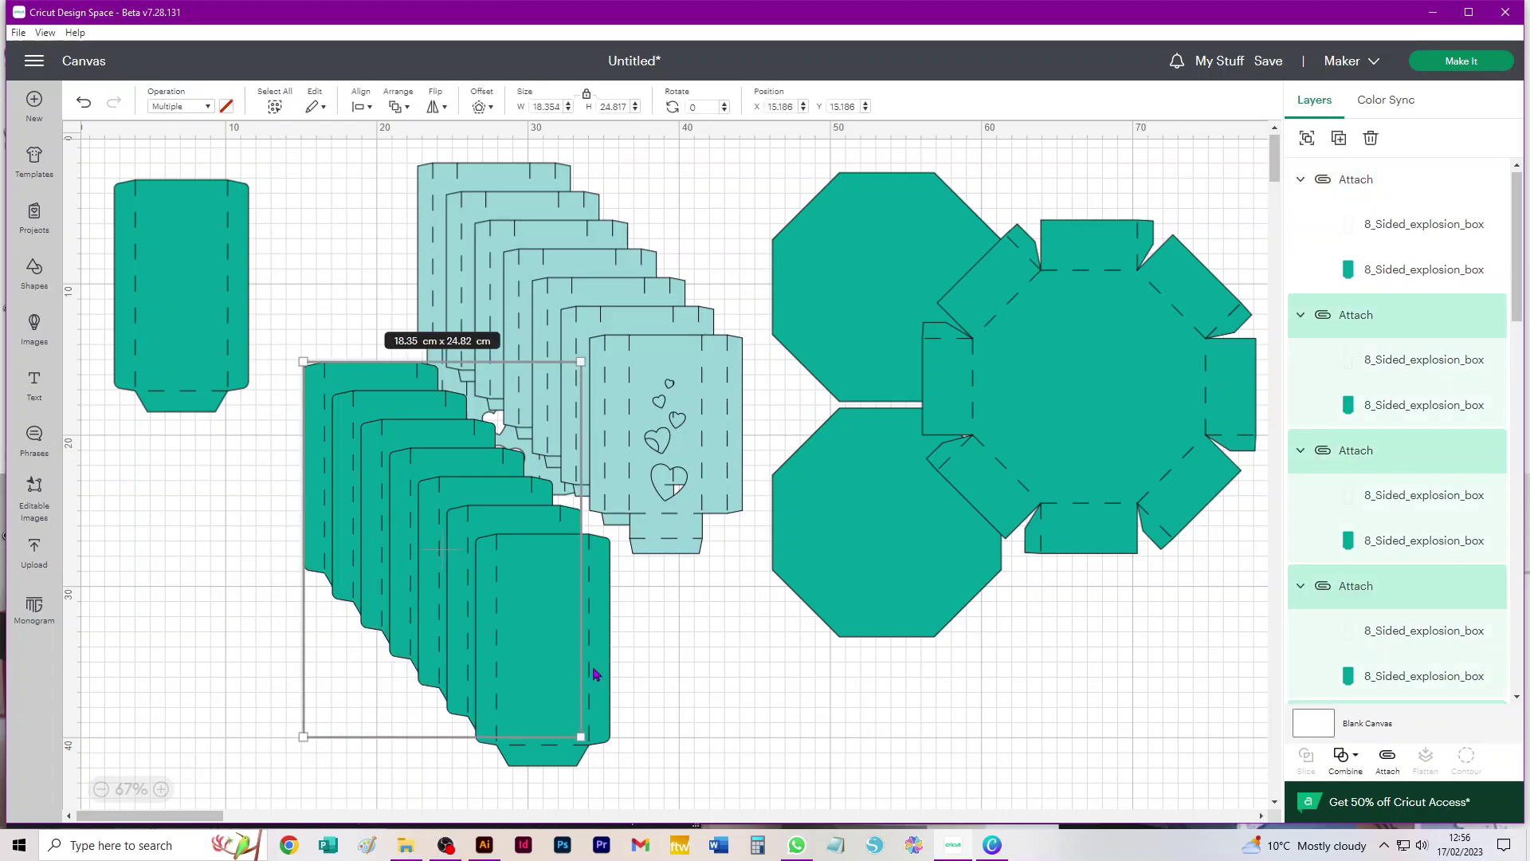
{"action": "left_click_drag", "start_coordinate": [594, 673], "coordinate": [225, 364]}
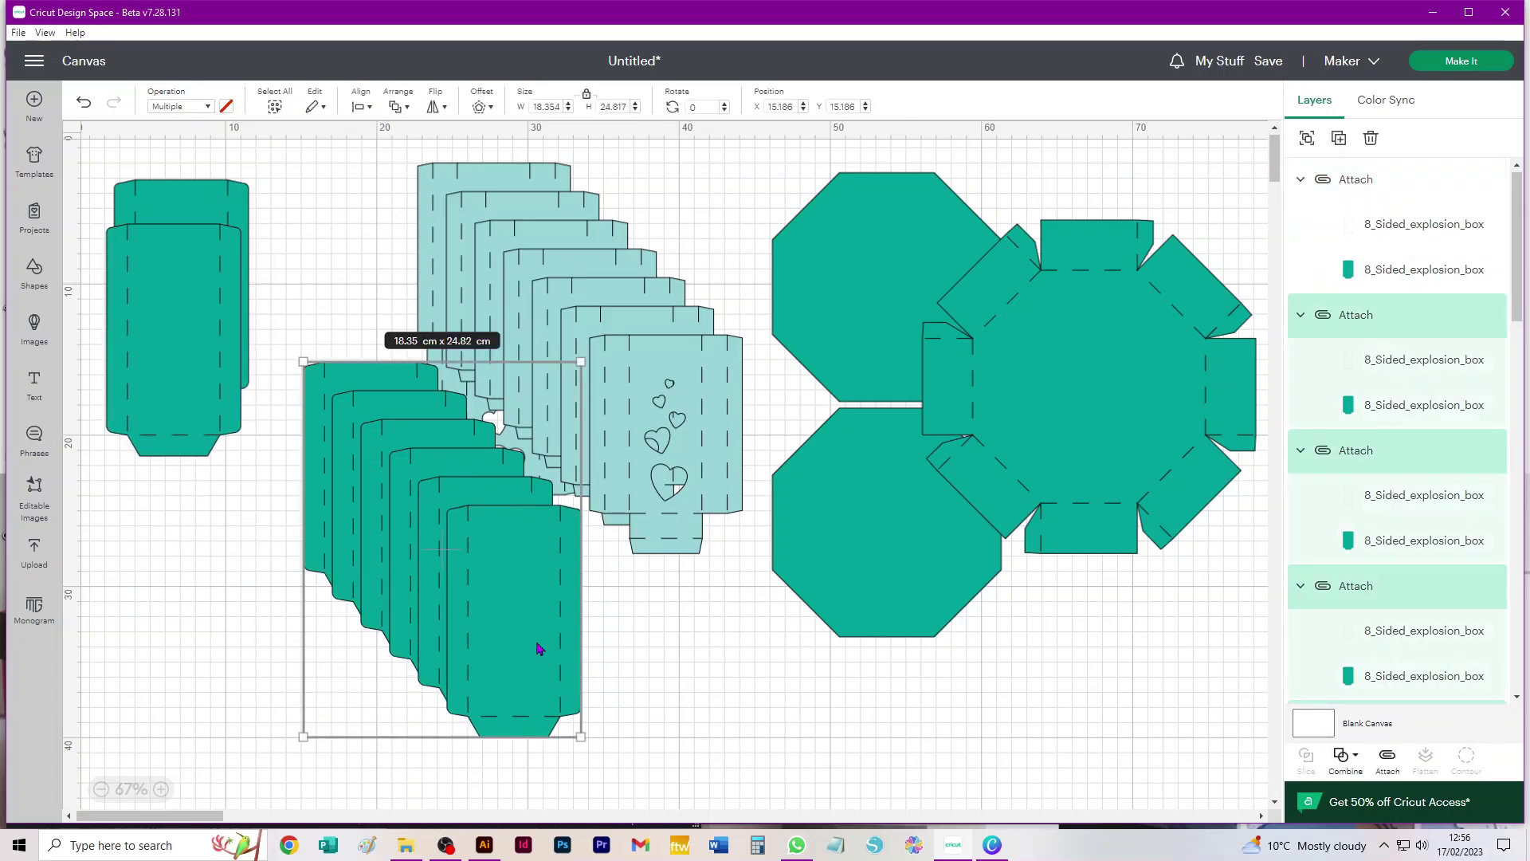
{"action": "left_click_drag", "start_coordinate": [538, 648], "coordinate": [343, 428]}
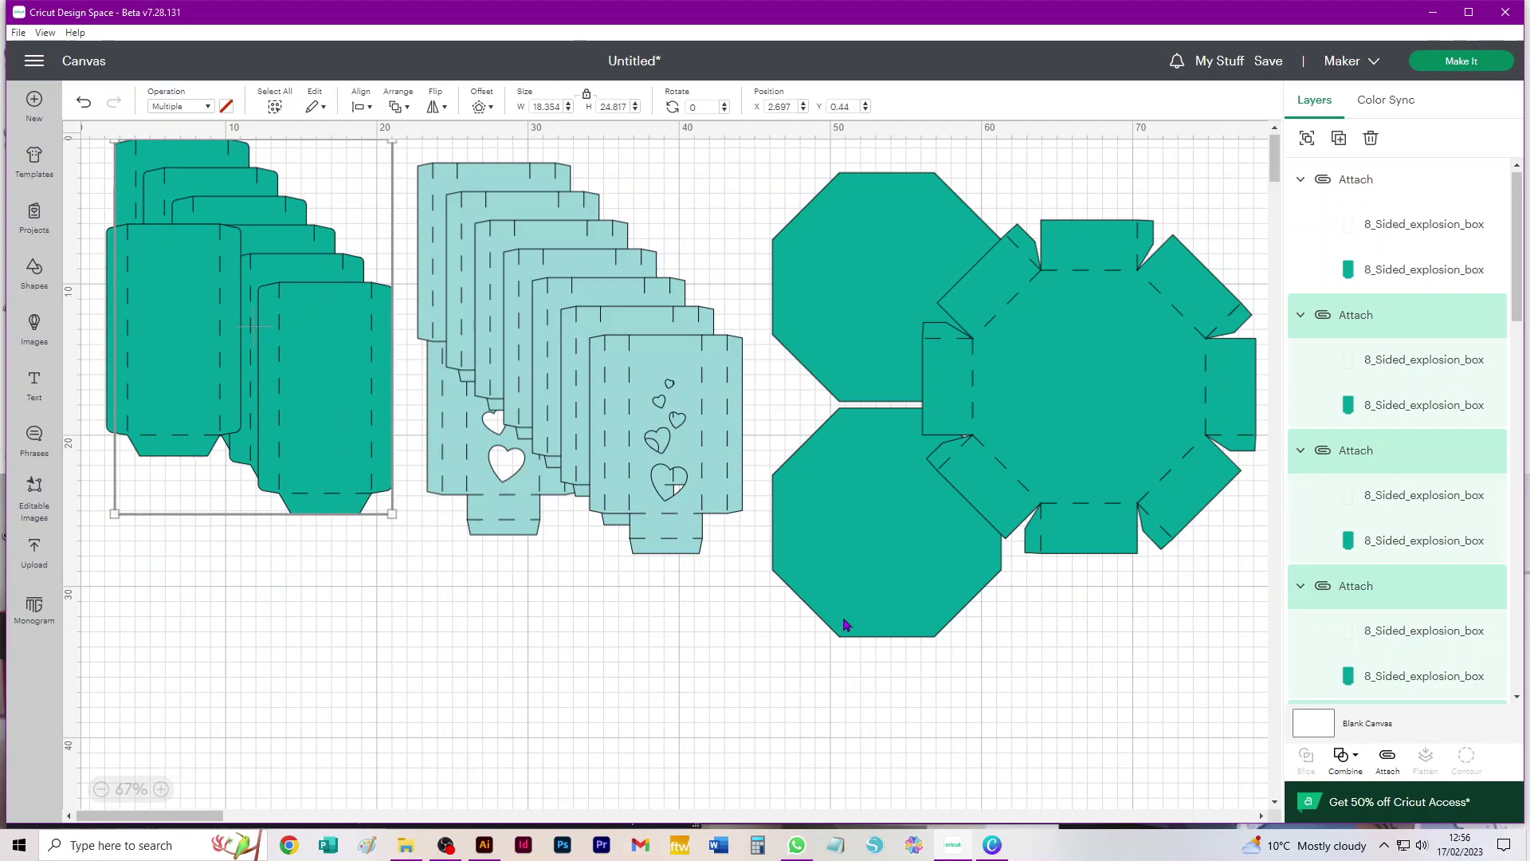
{"action": "left_click", "coordinate": [1449, 56]}
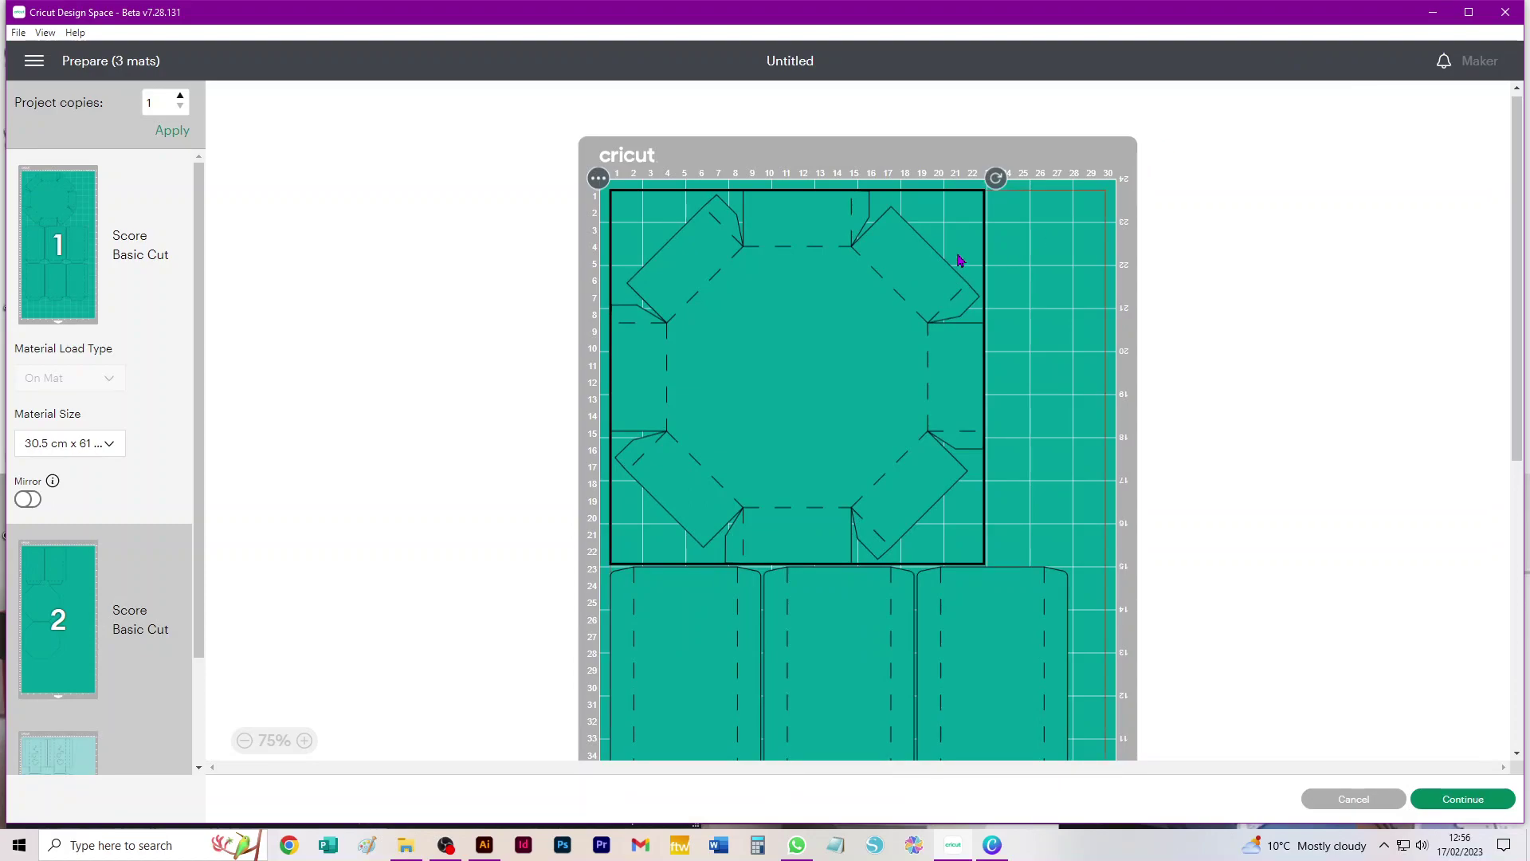
{"action": "left_click", "coordinate": [1368, 800]}
{"action": "left_click", "coordinate": [1070, 335]}
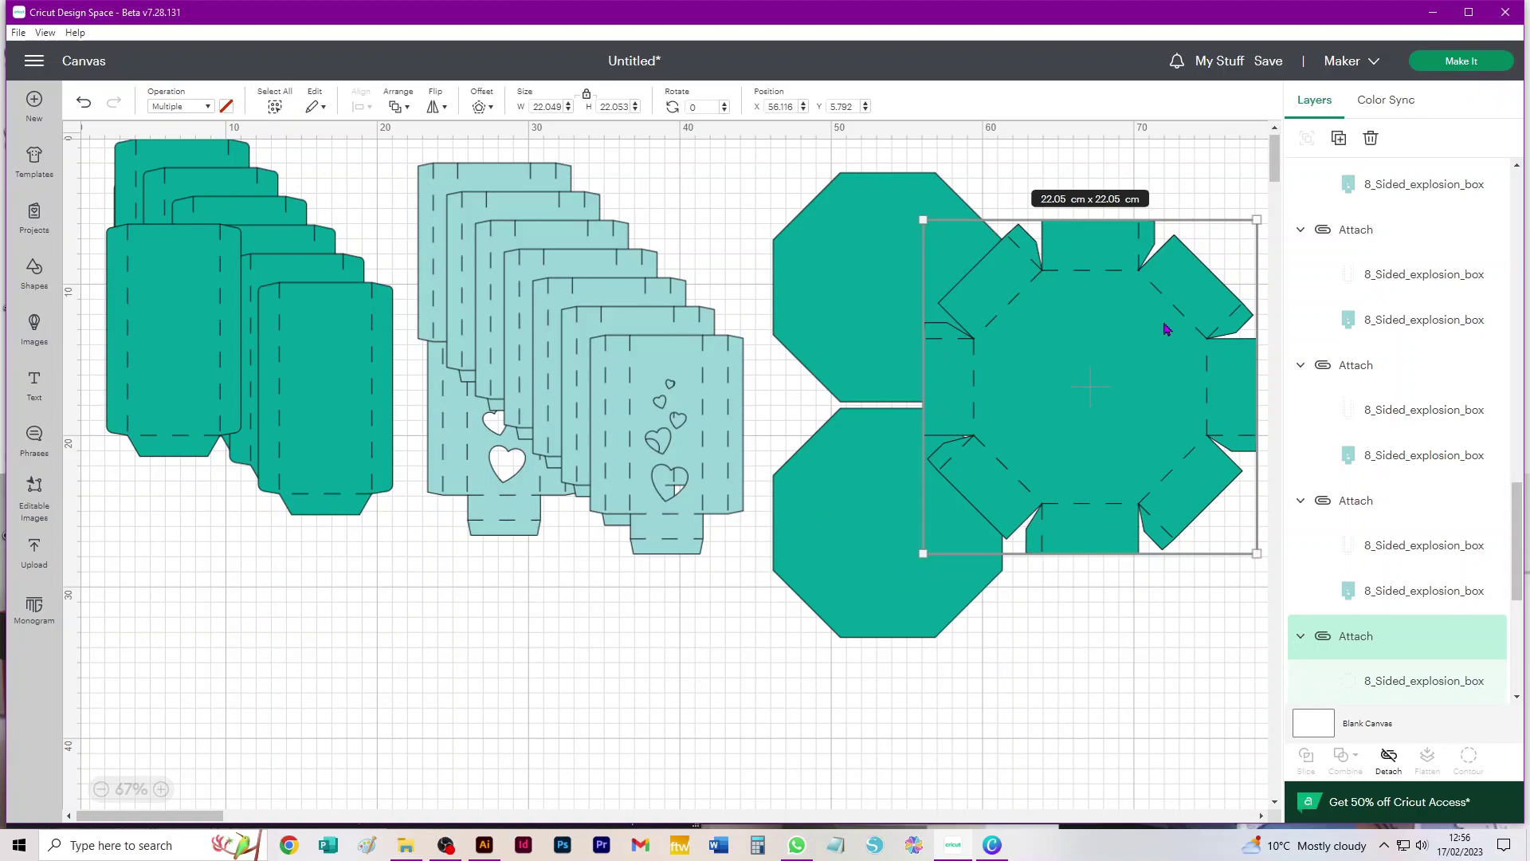
Step: Reopen mat preparation and set the current mat's material size to 30.5 cm x 30.5 cm
{"action": "left_click", "coordinate": [1477, 65]}
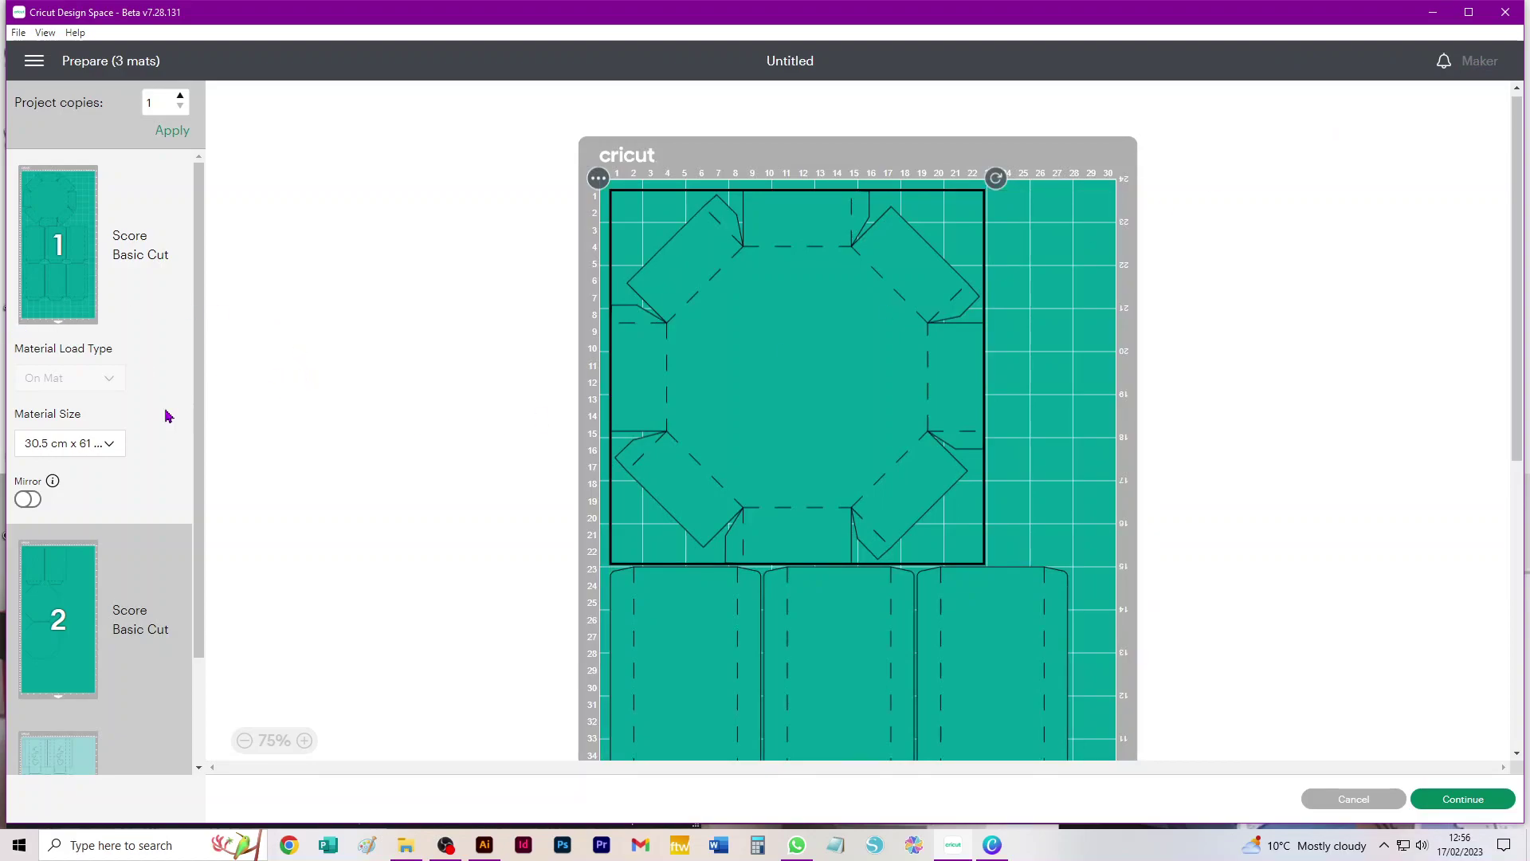
{"action": "left_click", "coordinate": [96, 446]}
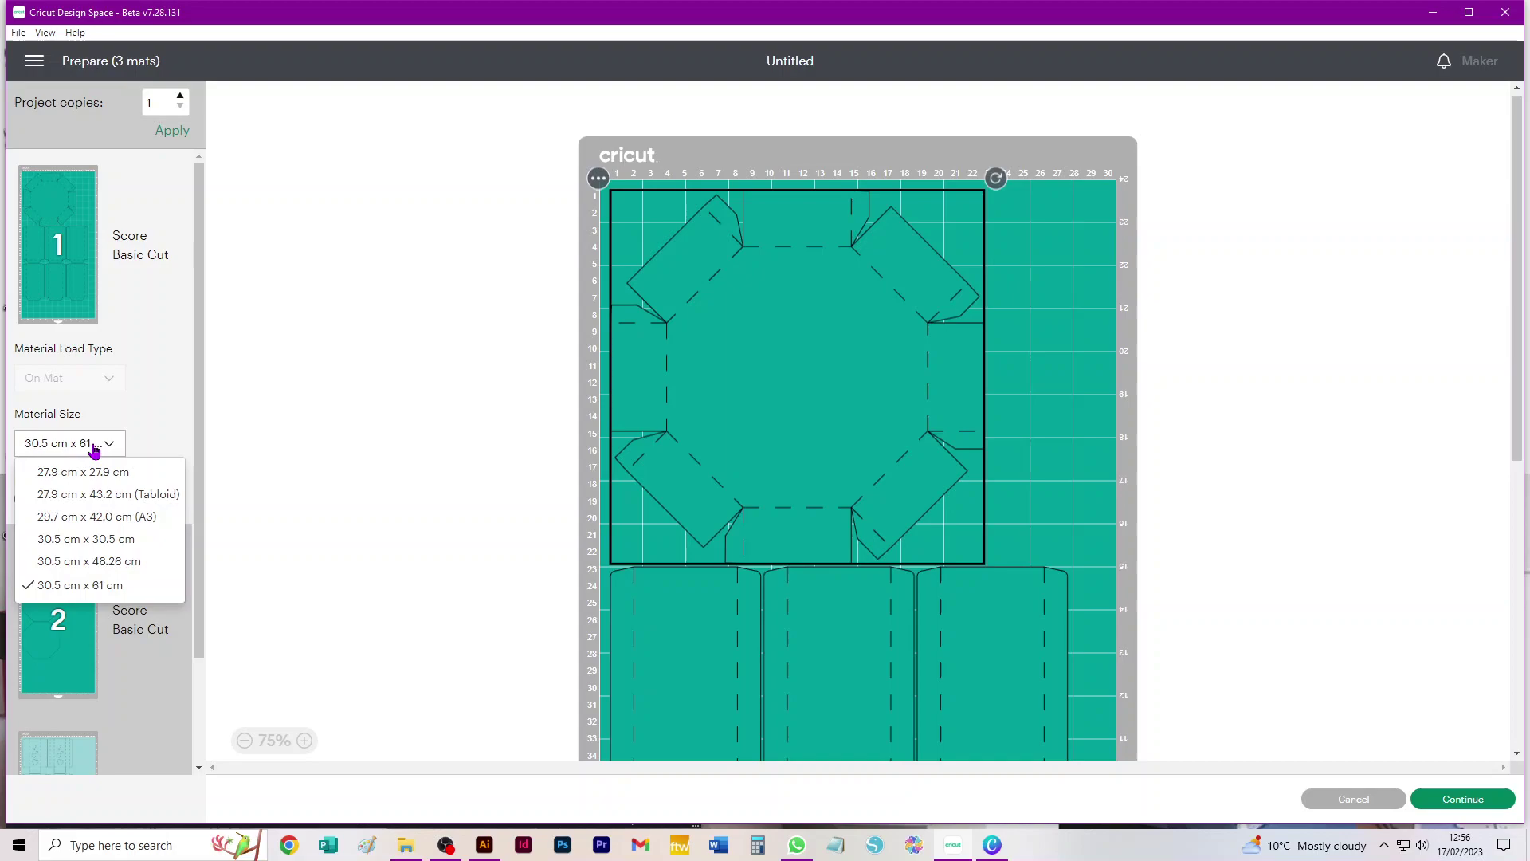
{"action": "left_click", "coordinate": [94, 540]}
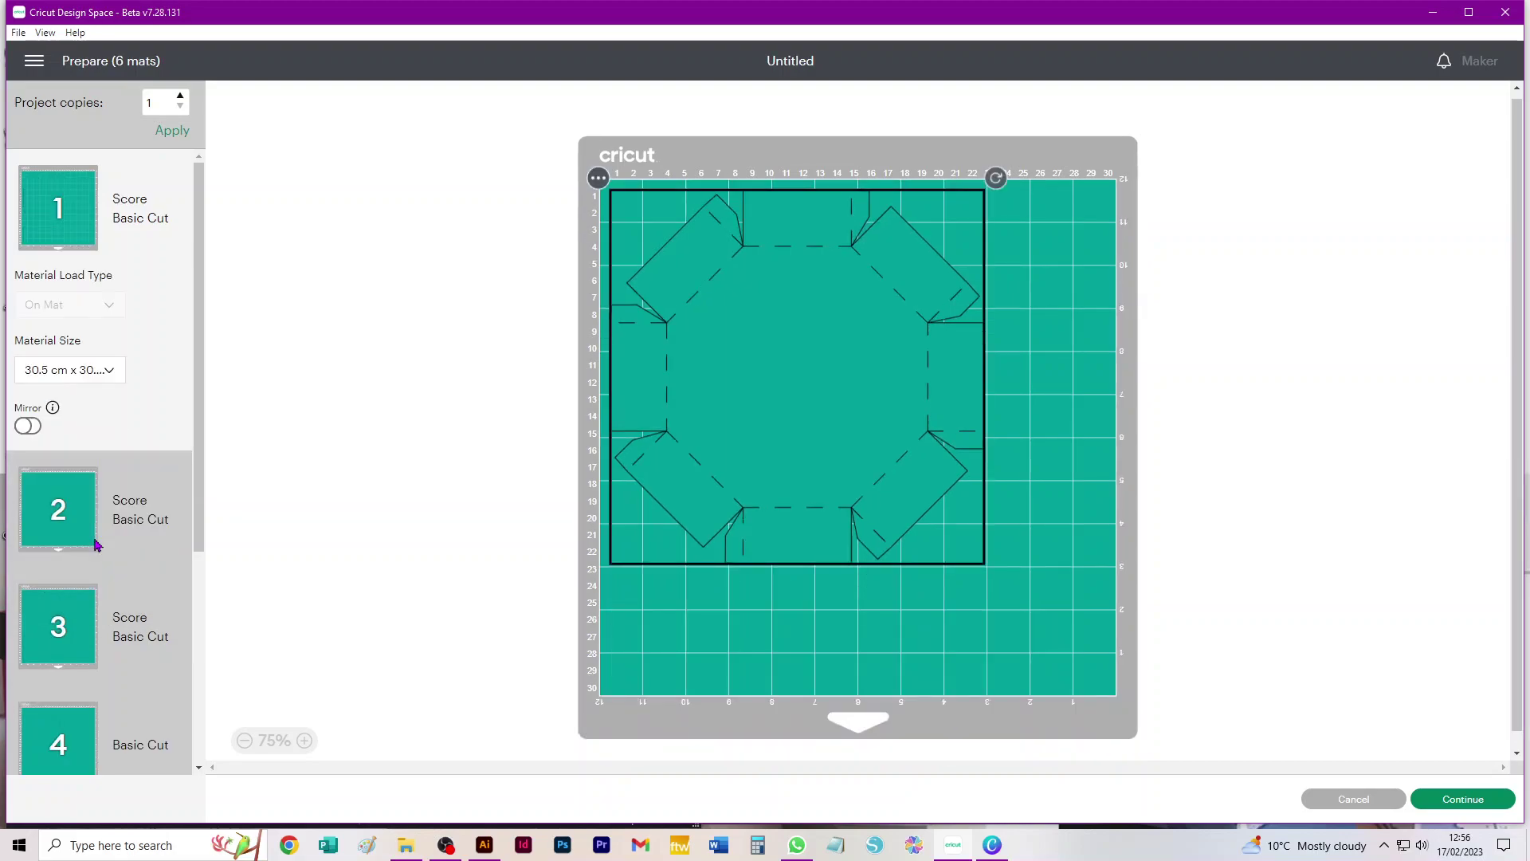
Step: Set heart-patterned mat 6 to 30.5 cm x 30.5 cm material, bringing the total to 8 mats
{"action": "scroll", "coordinate": [131, 390], "scroll_direction": "down", "scroll_amount": 5}
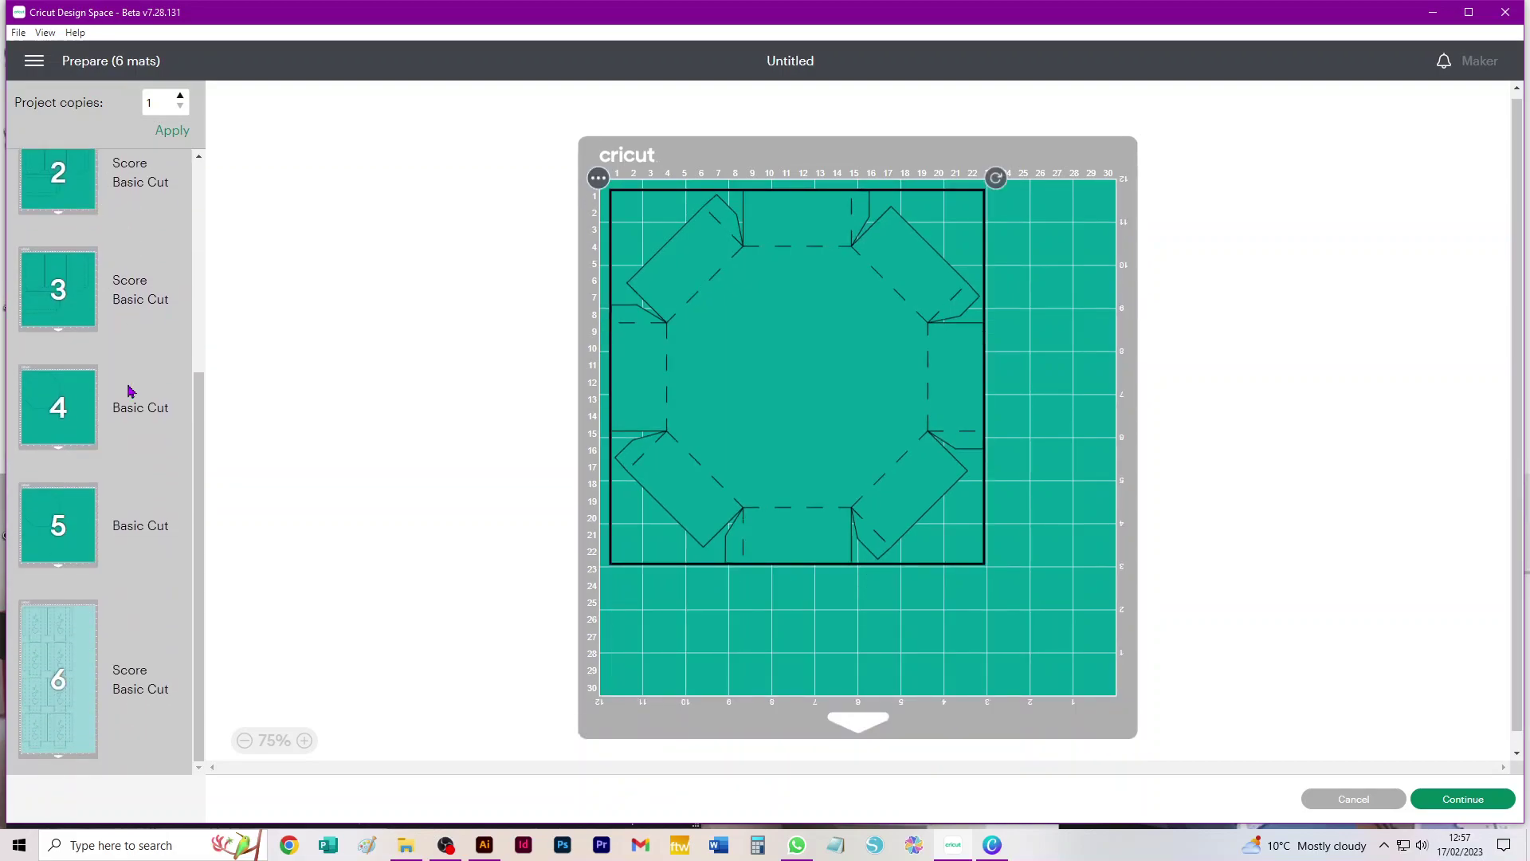
{"action": "scroll", "coordinate": [129, 391], "scroll_direction": "up", "scroll_amount": 5}
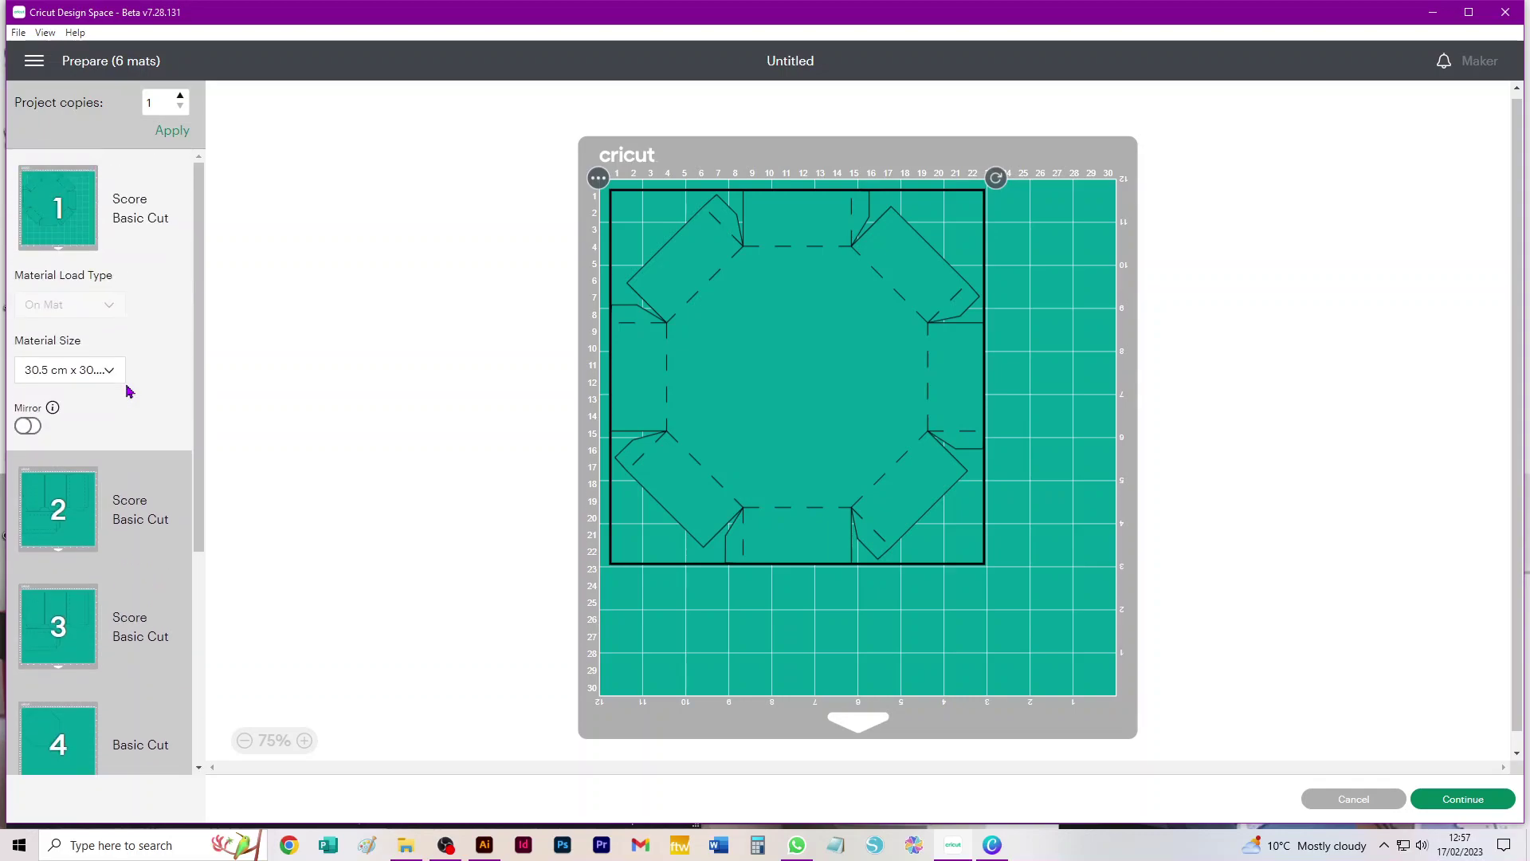
{"action": "scroll", "coordinate": [124, 421], "scroll_direction": "down", "scroll_amount": 5}
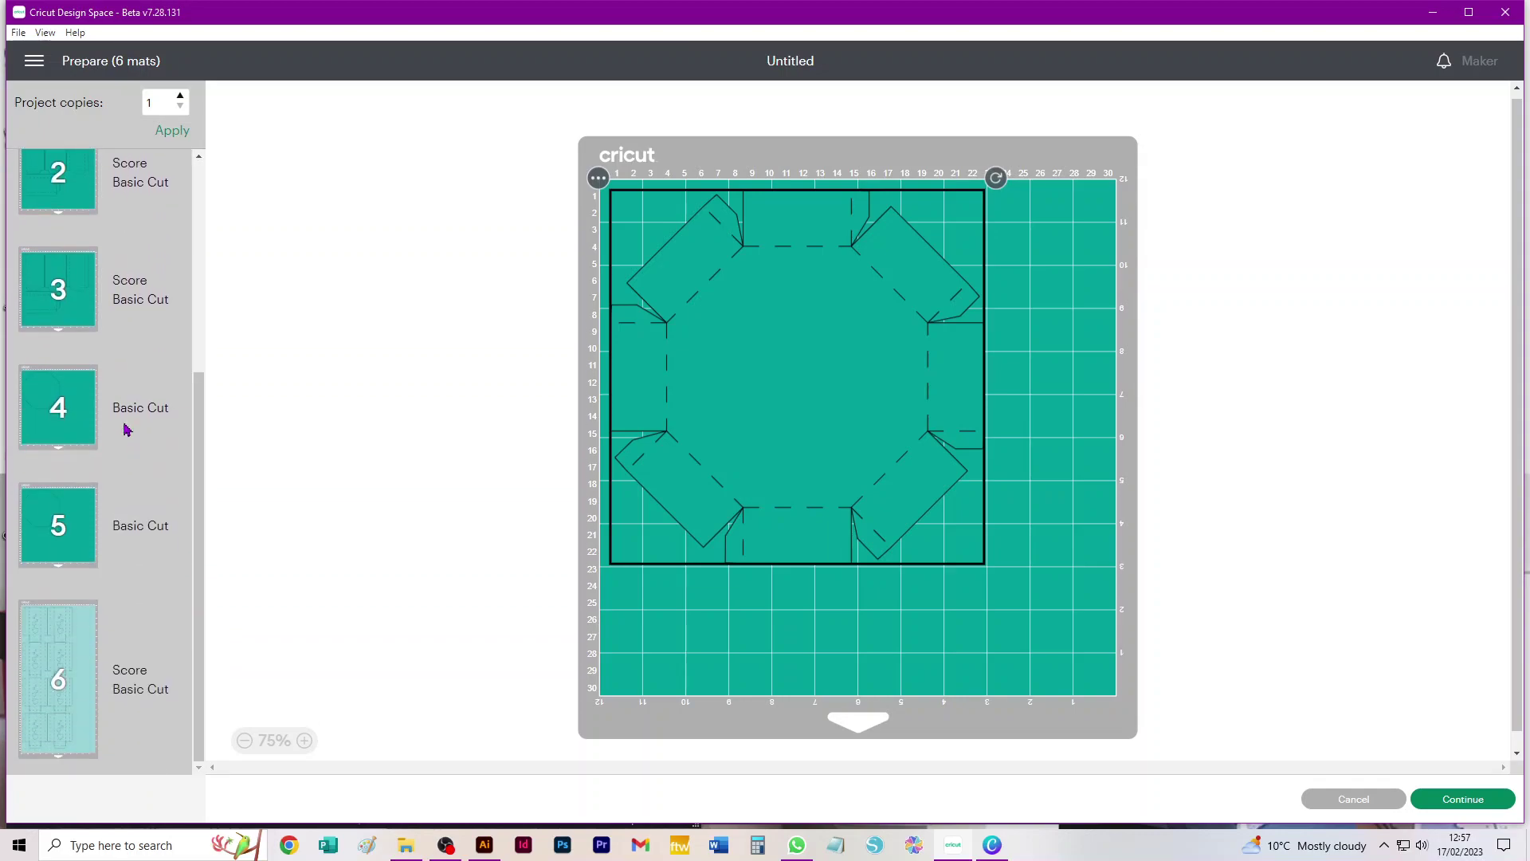
{"action": "left_click", "coordinate": [67, 675]}
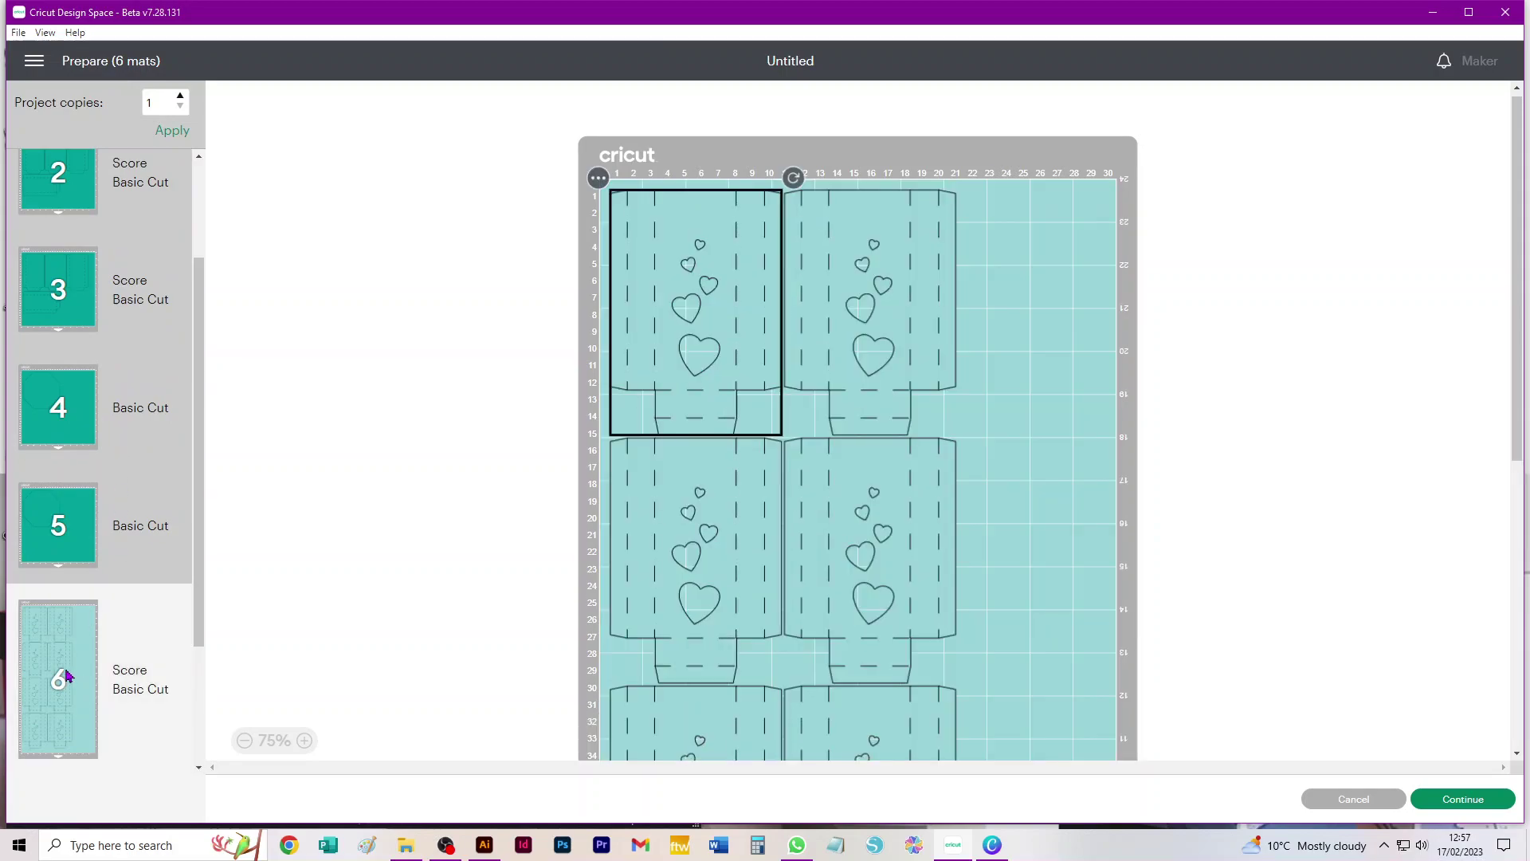
{"action": "scroll", "coordinate": [94, 673], "scroll_direction": "down", "scroll_amount": 2}
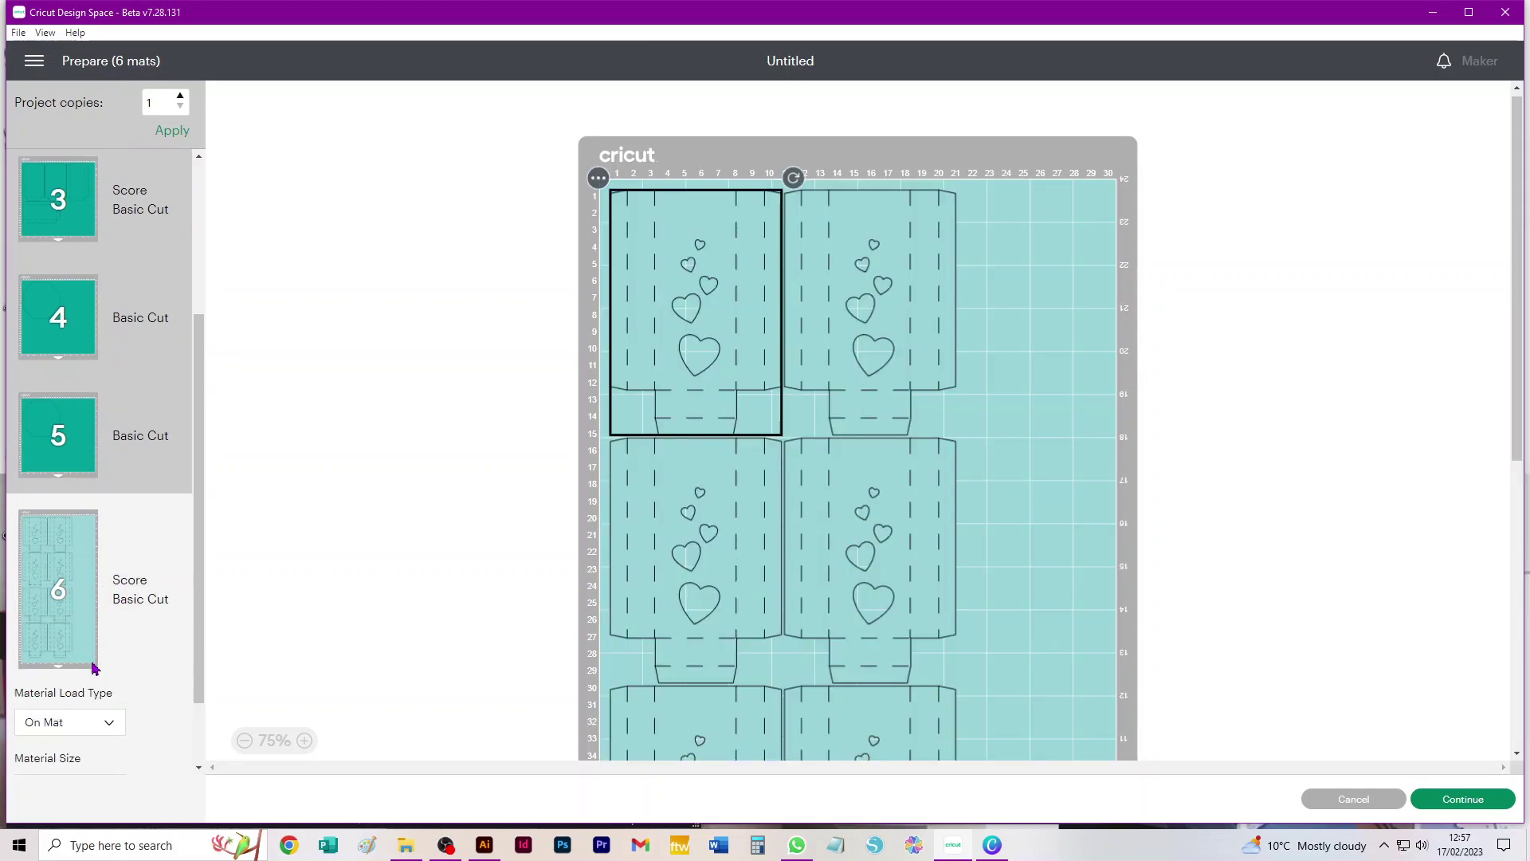
{"action": "left_click", "coordinate": [66, 696]}
{"action": "scroll", "coordinate": [67, 696], "scroll_direction": "down", "scroll_amount": 2}
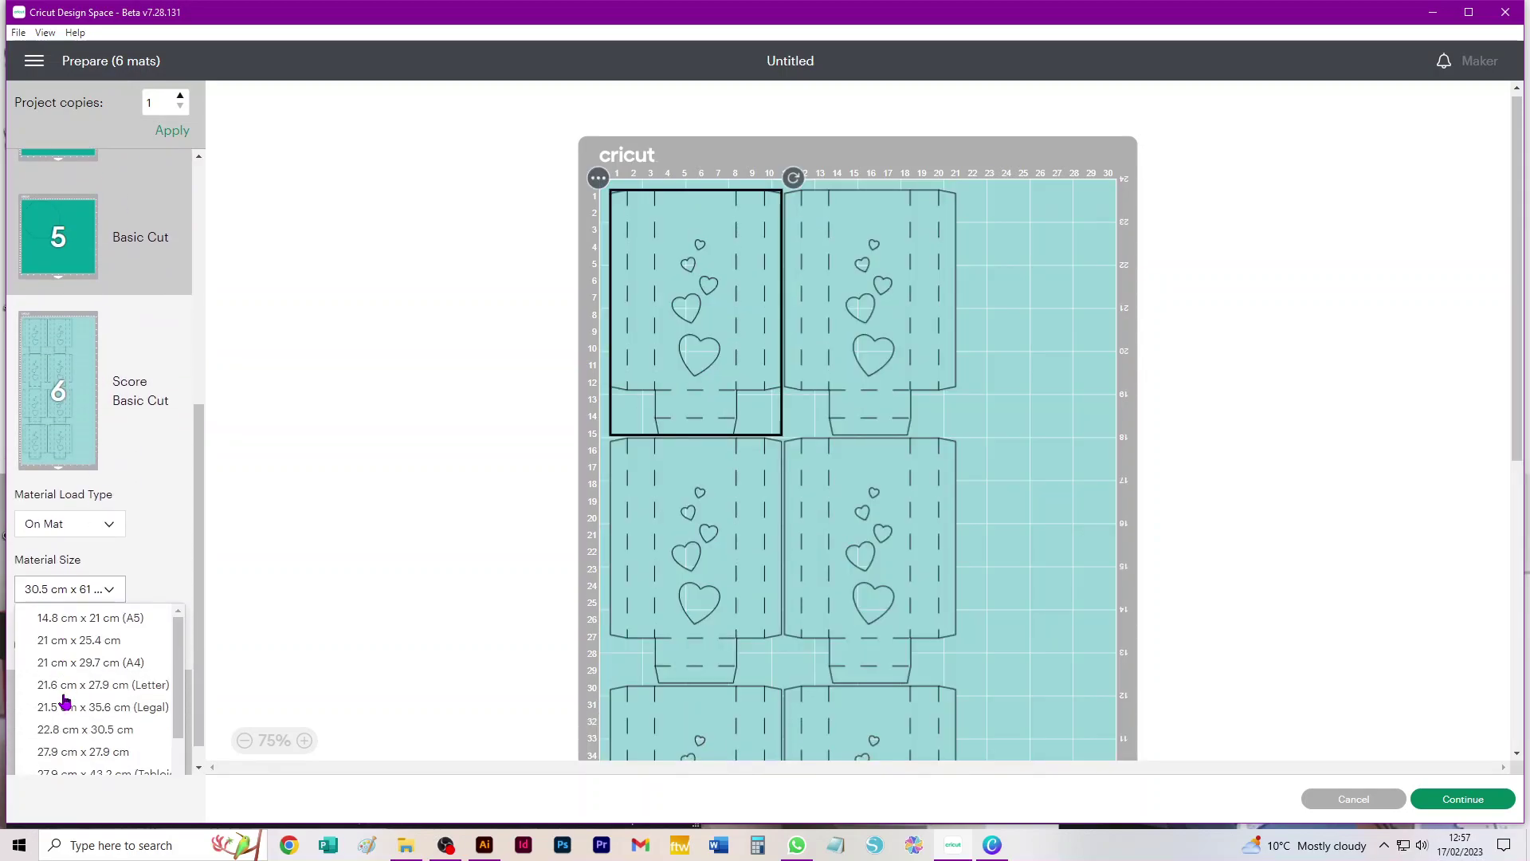
{"action": "scroll", "coordinate": [61, 705], "scroll_direction": "down", "scroll_amount": 2}
{"action": "left_click", "coordinate": [109, 716]}
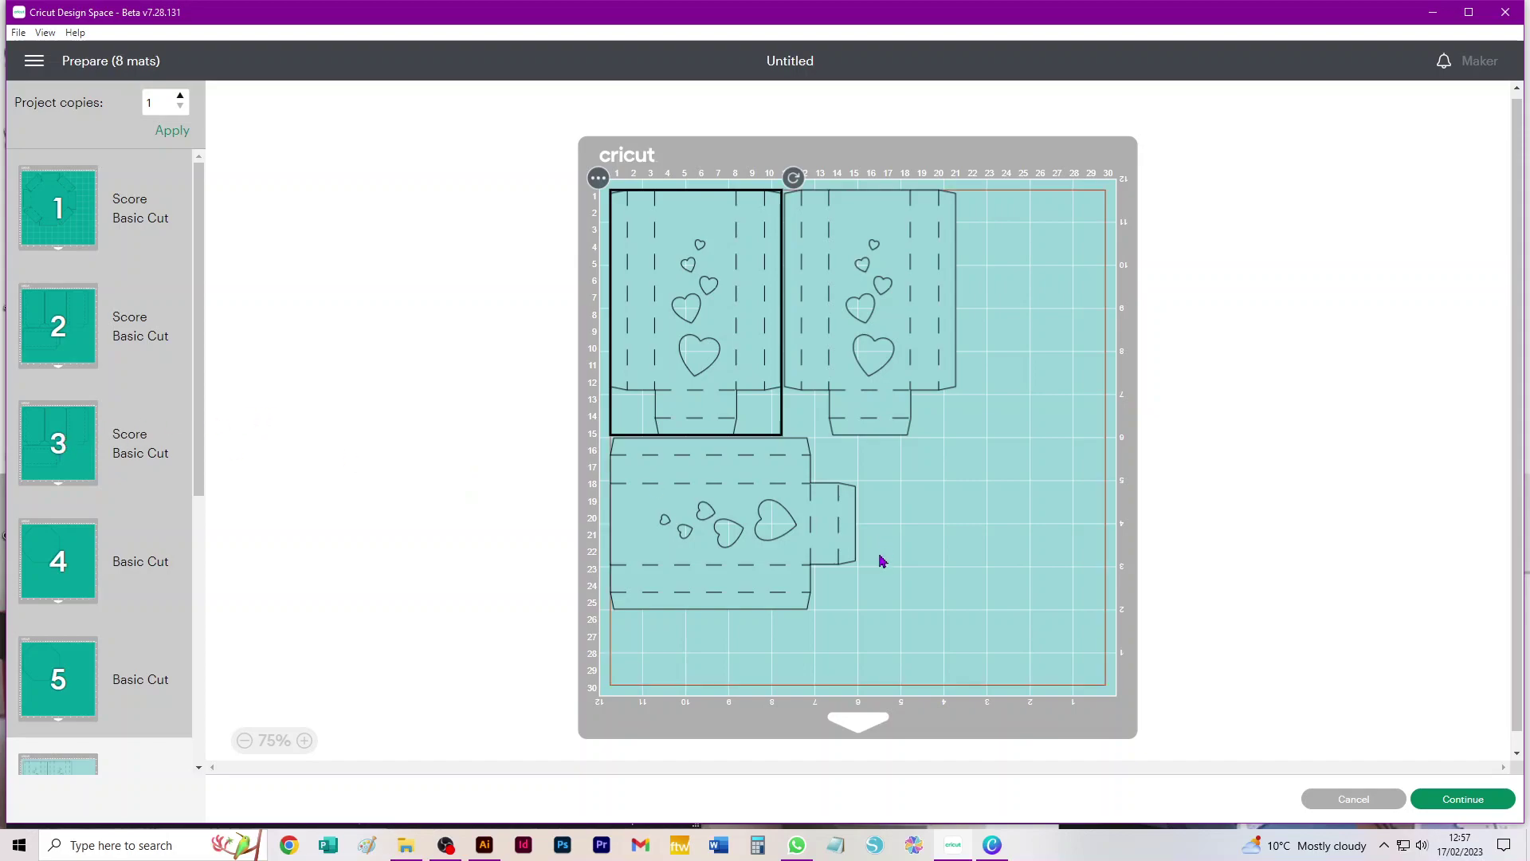
Step: On mat 2, rotate the bottom envelope piece to lie horizontally beneath the three upright panels
{"action": "left_click", "coordinate": [710, 488]}
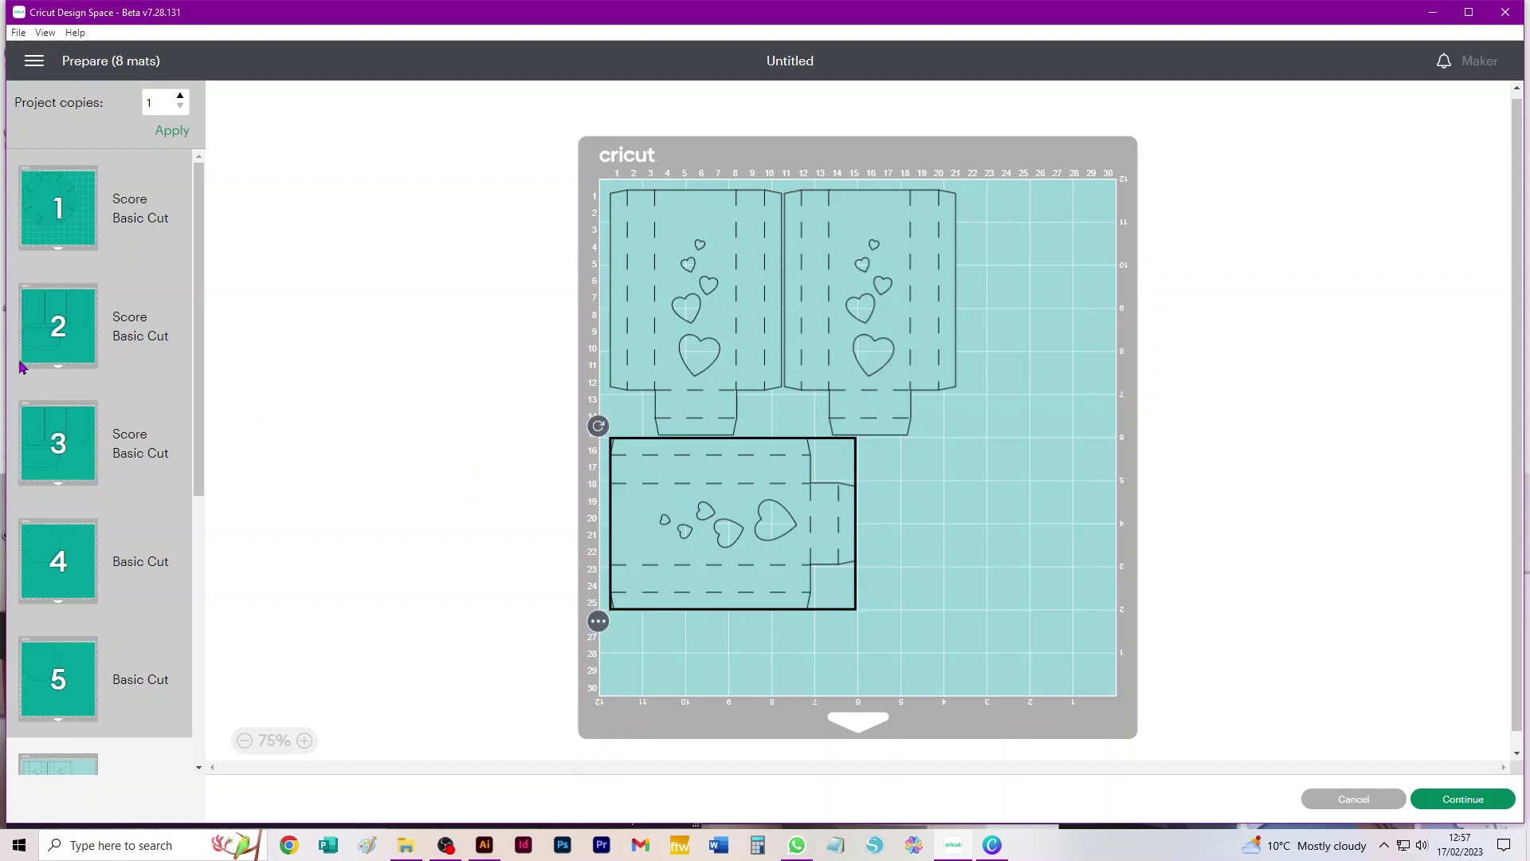
{"action": "left_click", "coordinate": [73, 336]}
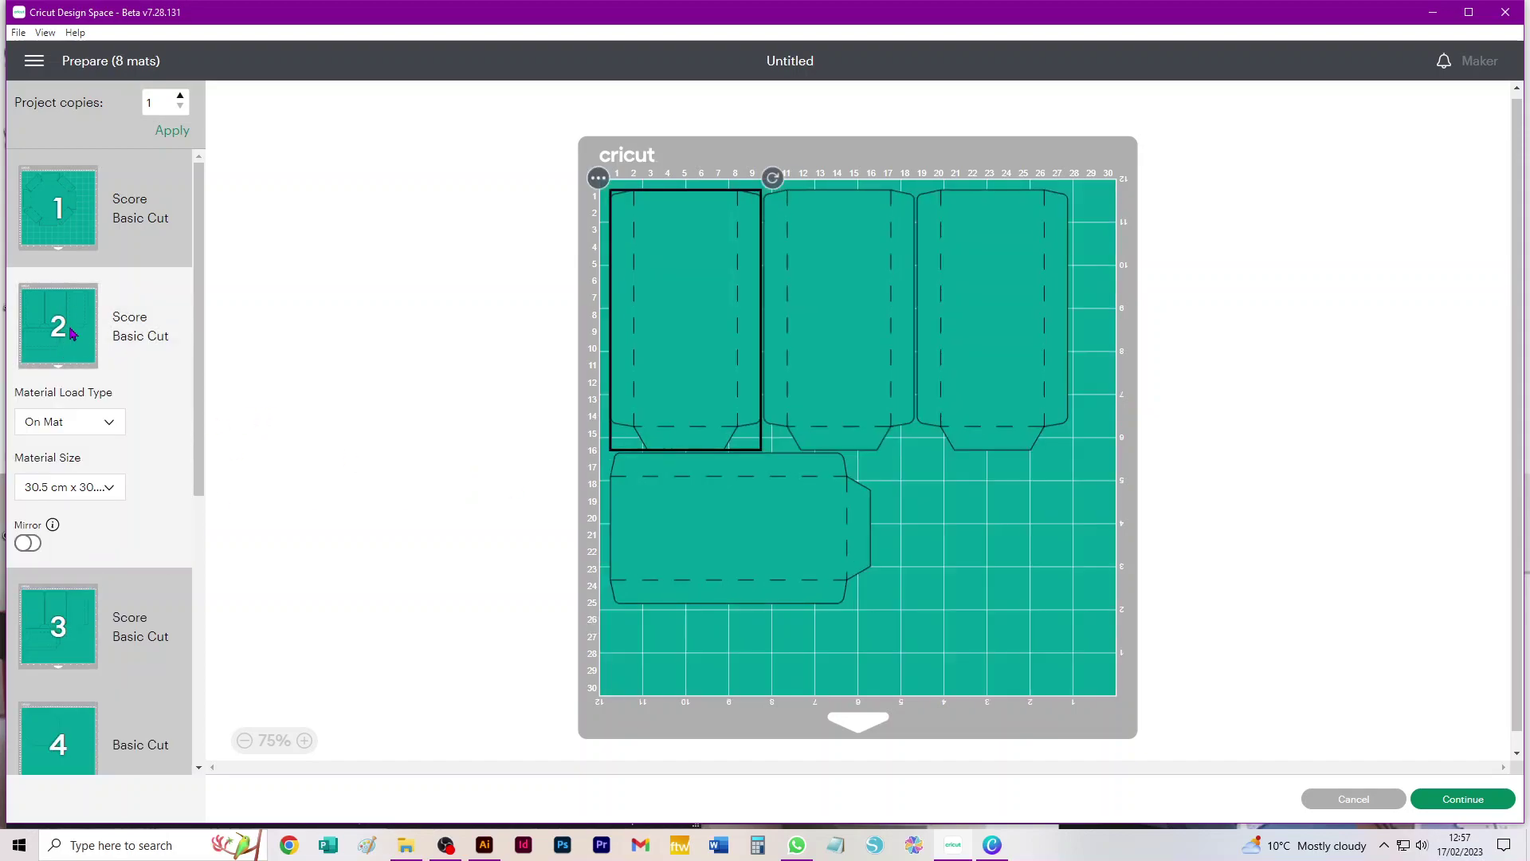
{"action": "left_click_drag", "start_coordinate": [777, 507], "coordinate": [757, 530]}
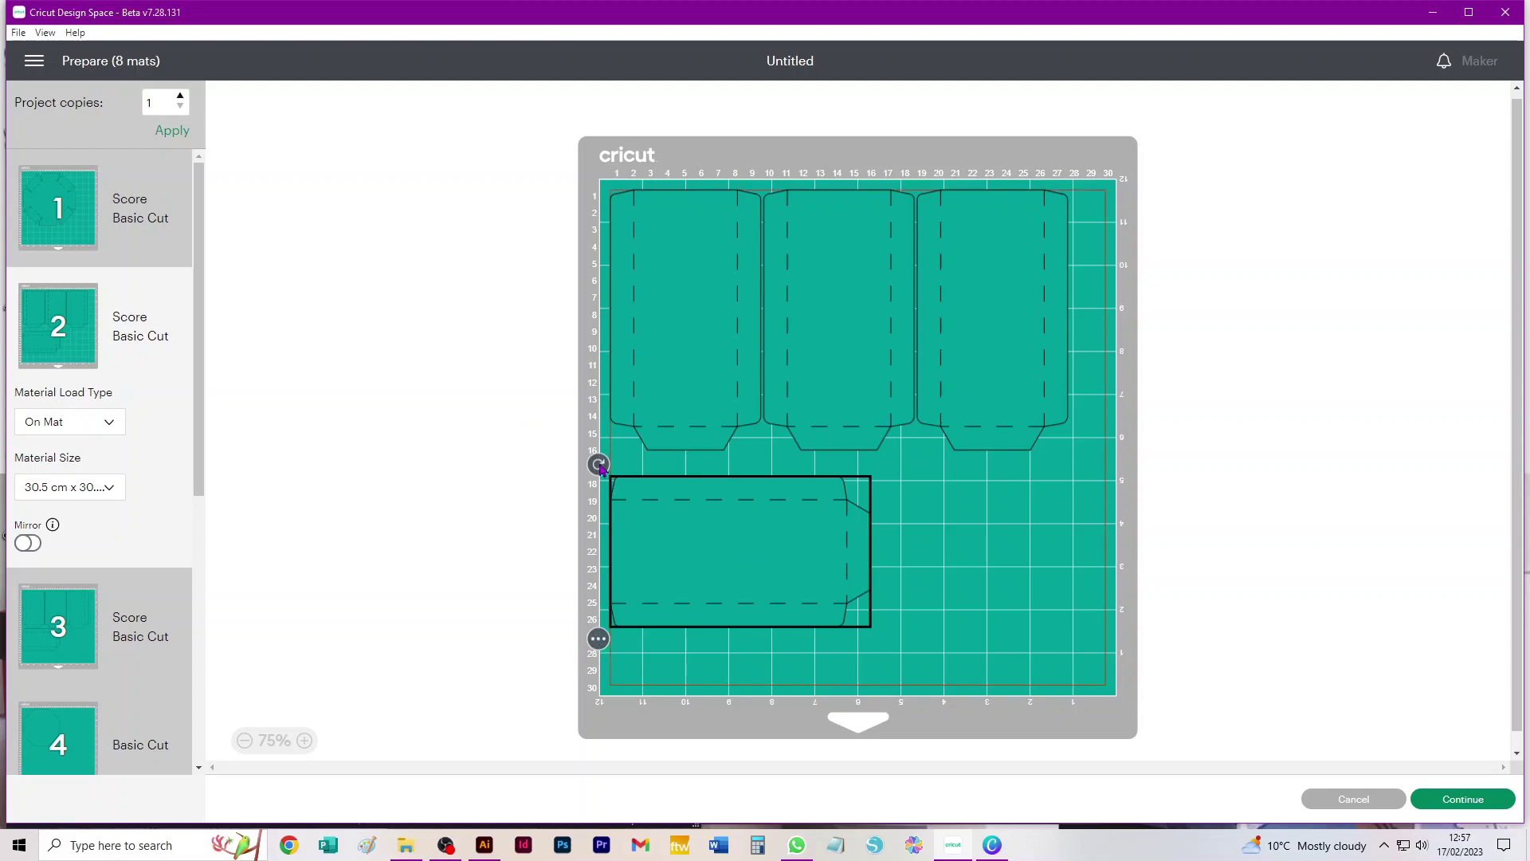
{"action": "left_click_drag", "start_coordinate": [600, 465], "coordinate": [694, 625]}
{"action": "left_click_drag", "start_coordinate": [747, 488], "coordinate": [717, 550]}
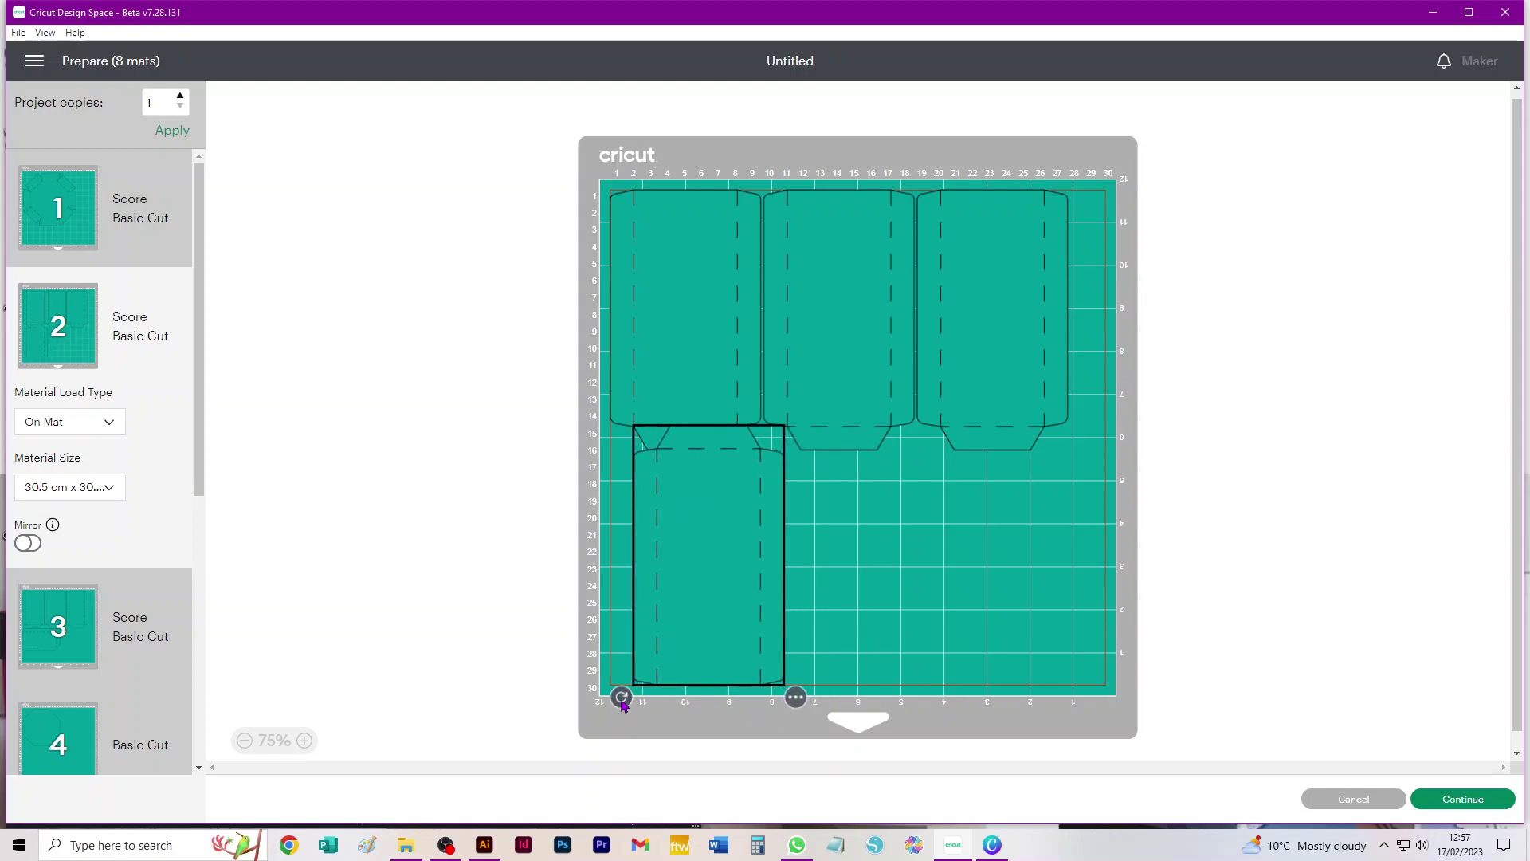
{"action": "left_click_drag", "start_coordinate": [621, 698], "coordinate": [563, 499]}
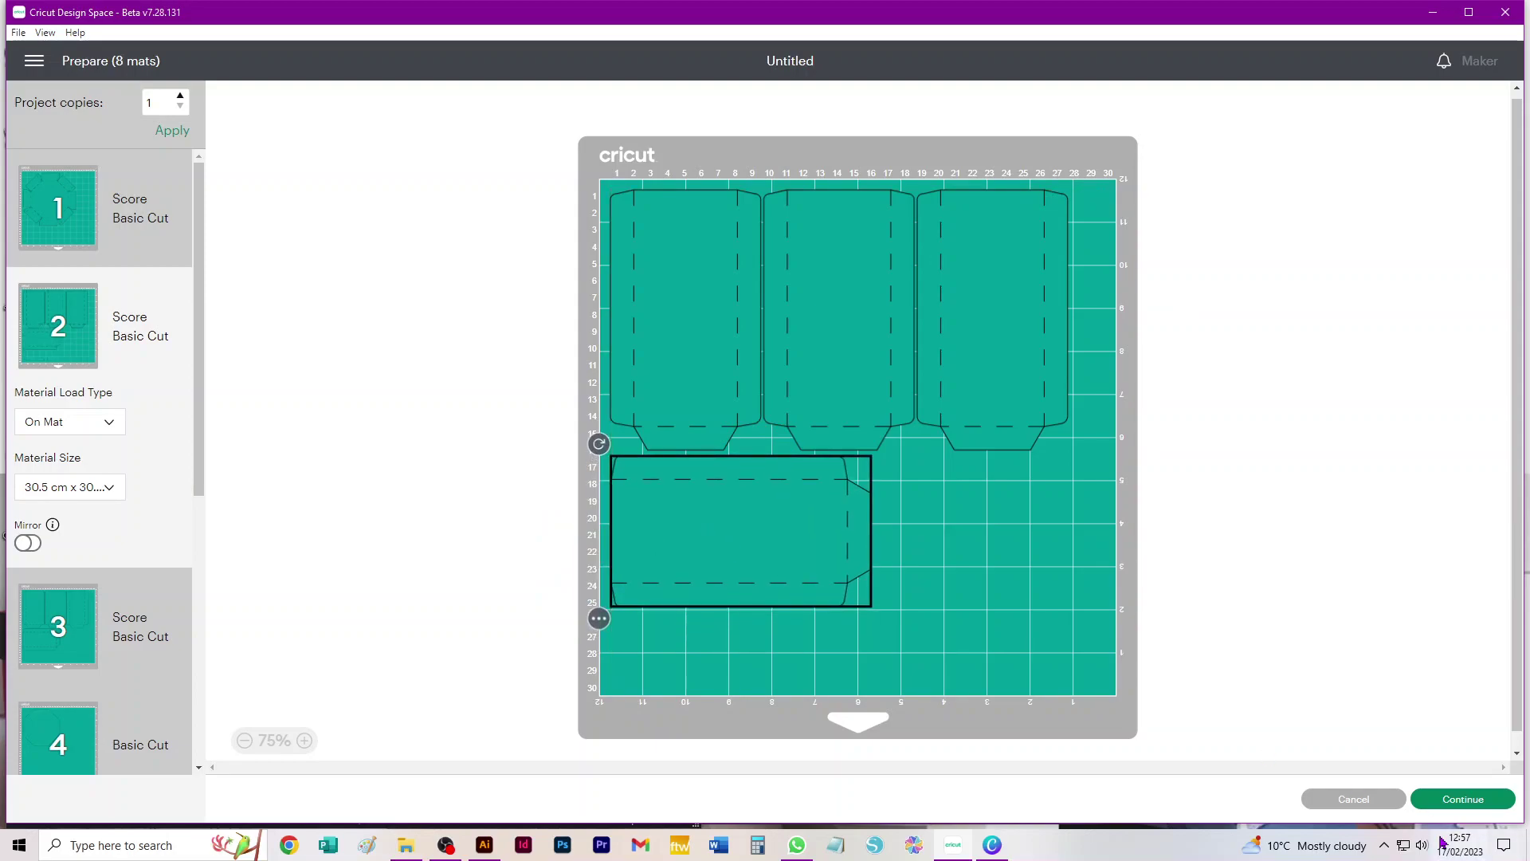
Step: Back on the canvas, place three envelope pieces side by side at the lower left
{"action": "left_click", "coordinate": [1383, 801]}
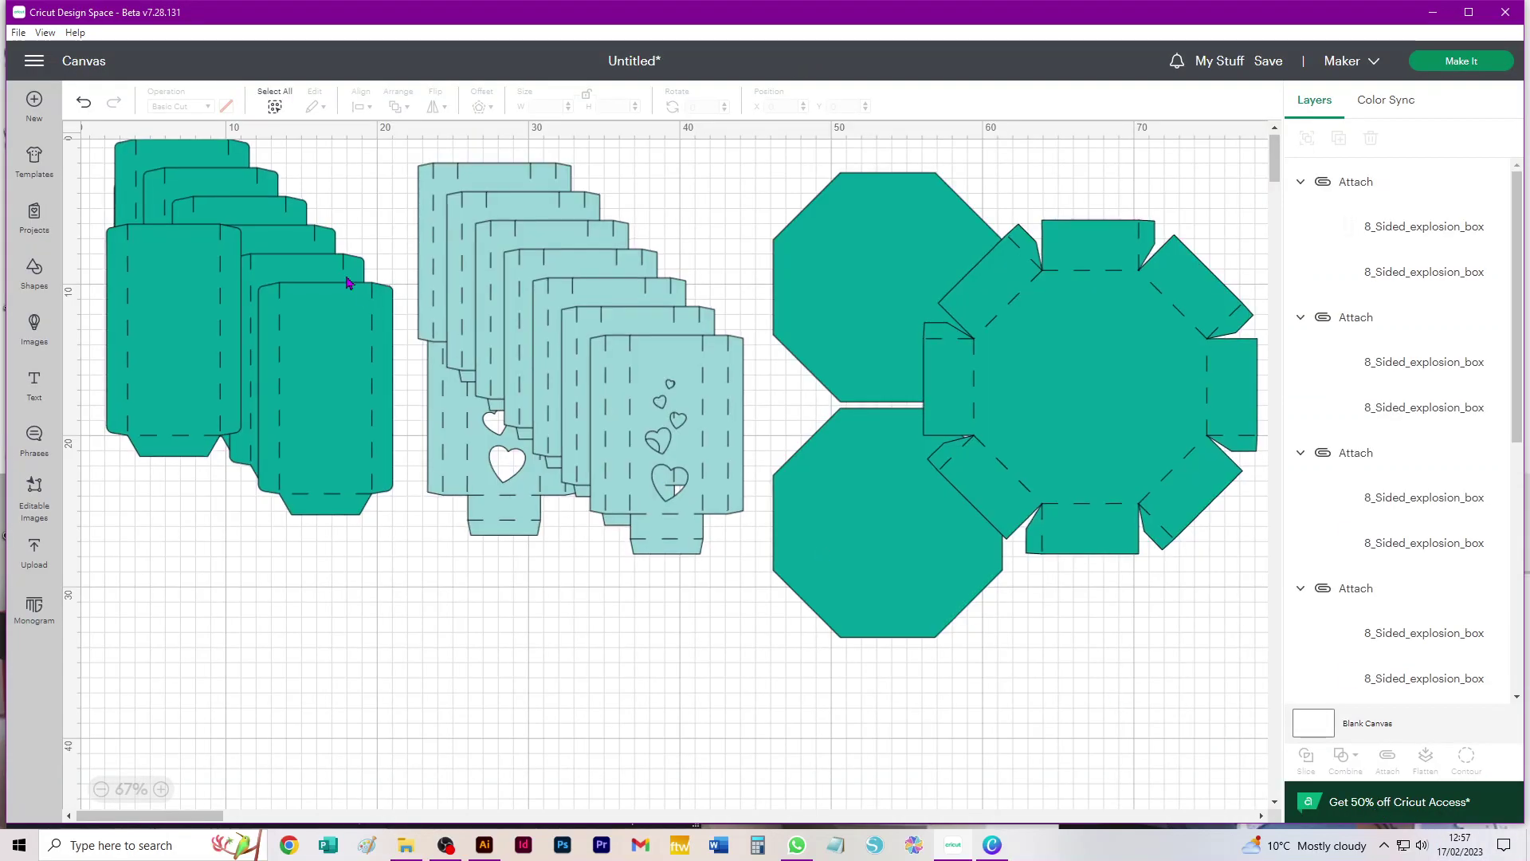
{"action": "left_click_drag", "start_coordinate": [171, 265], "coordinate": [175, 597]}
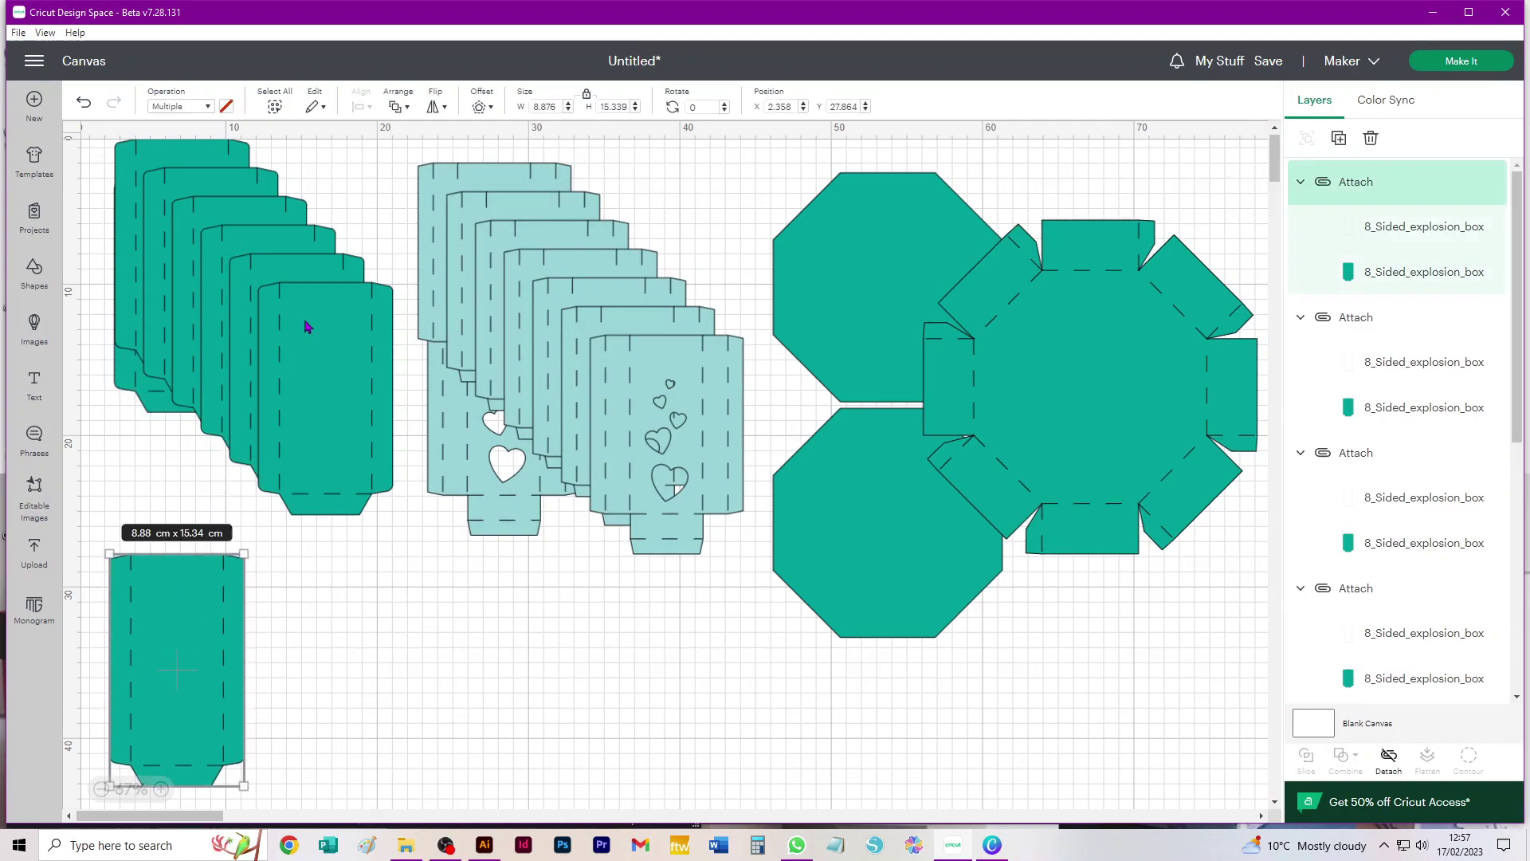
{"action": "left_click_drag", "start_coordinate": [304, 331], "coordinate": [297, 601]}
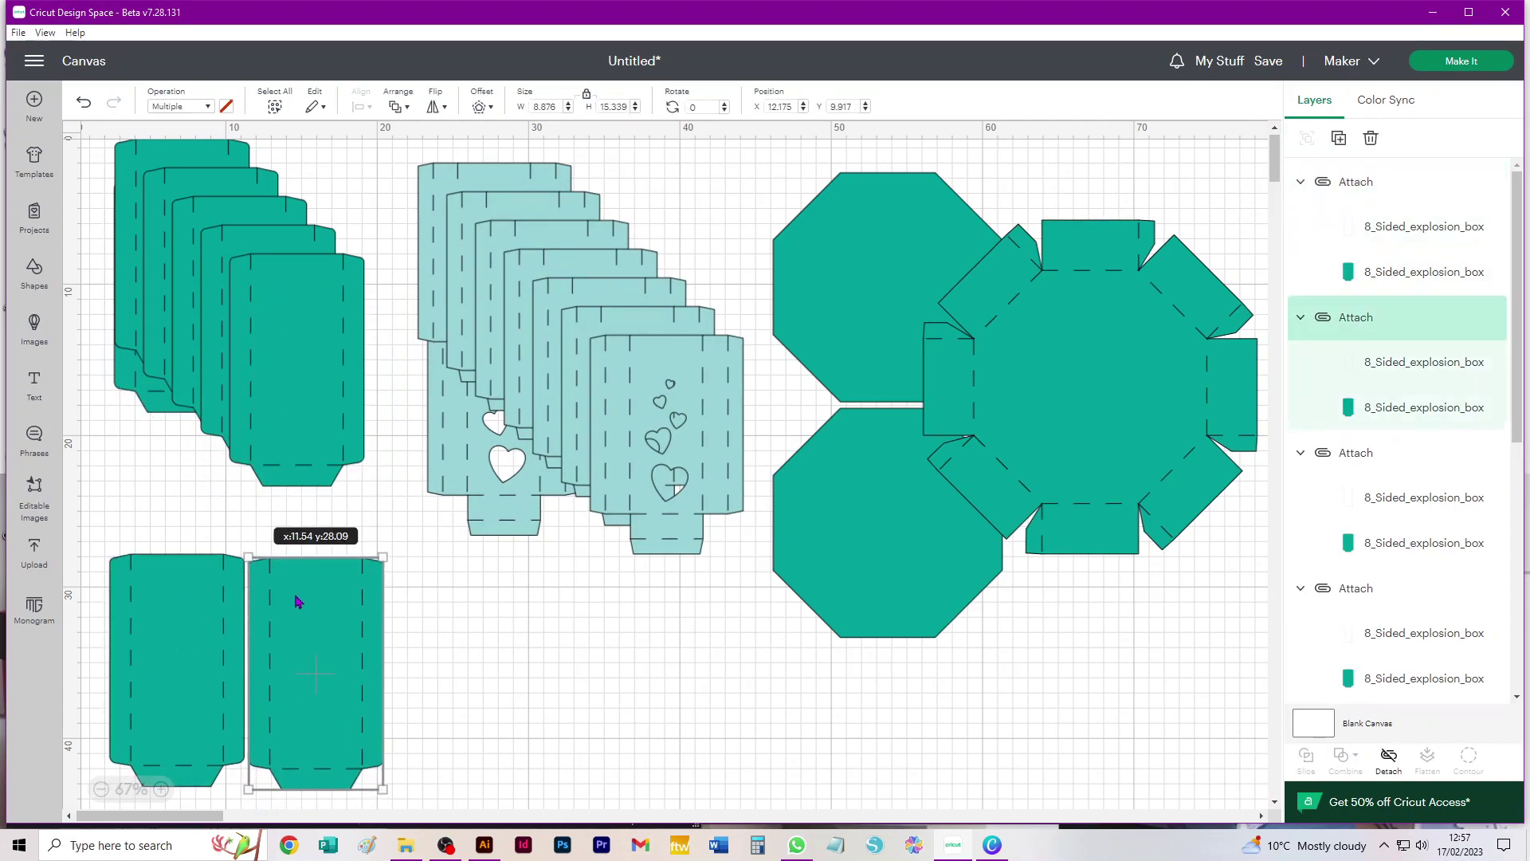
{"action": "left_click_drag", "start_coordinate": [318, 318], "coordinate": [438, 614]}
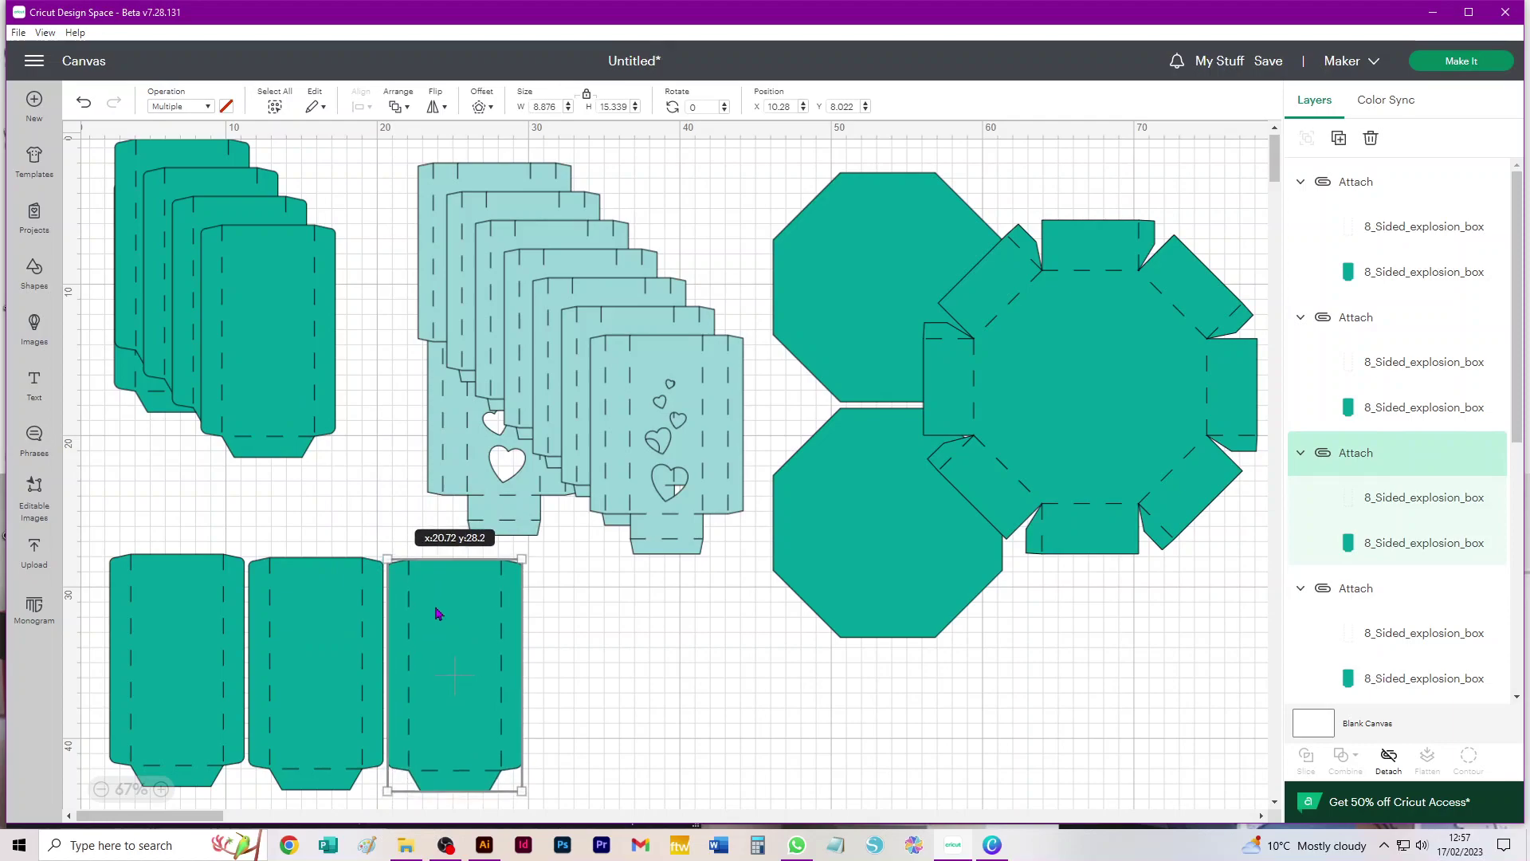
Step: Align the three envelope pieces by their tops and attach them into one group
{"action": "left_click_drag", "start_coordinate": [596, 612], "coordinate": [162, 708]}
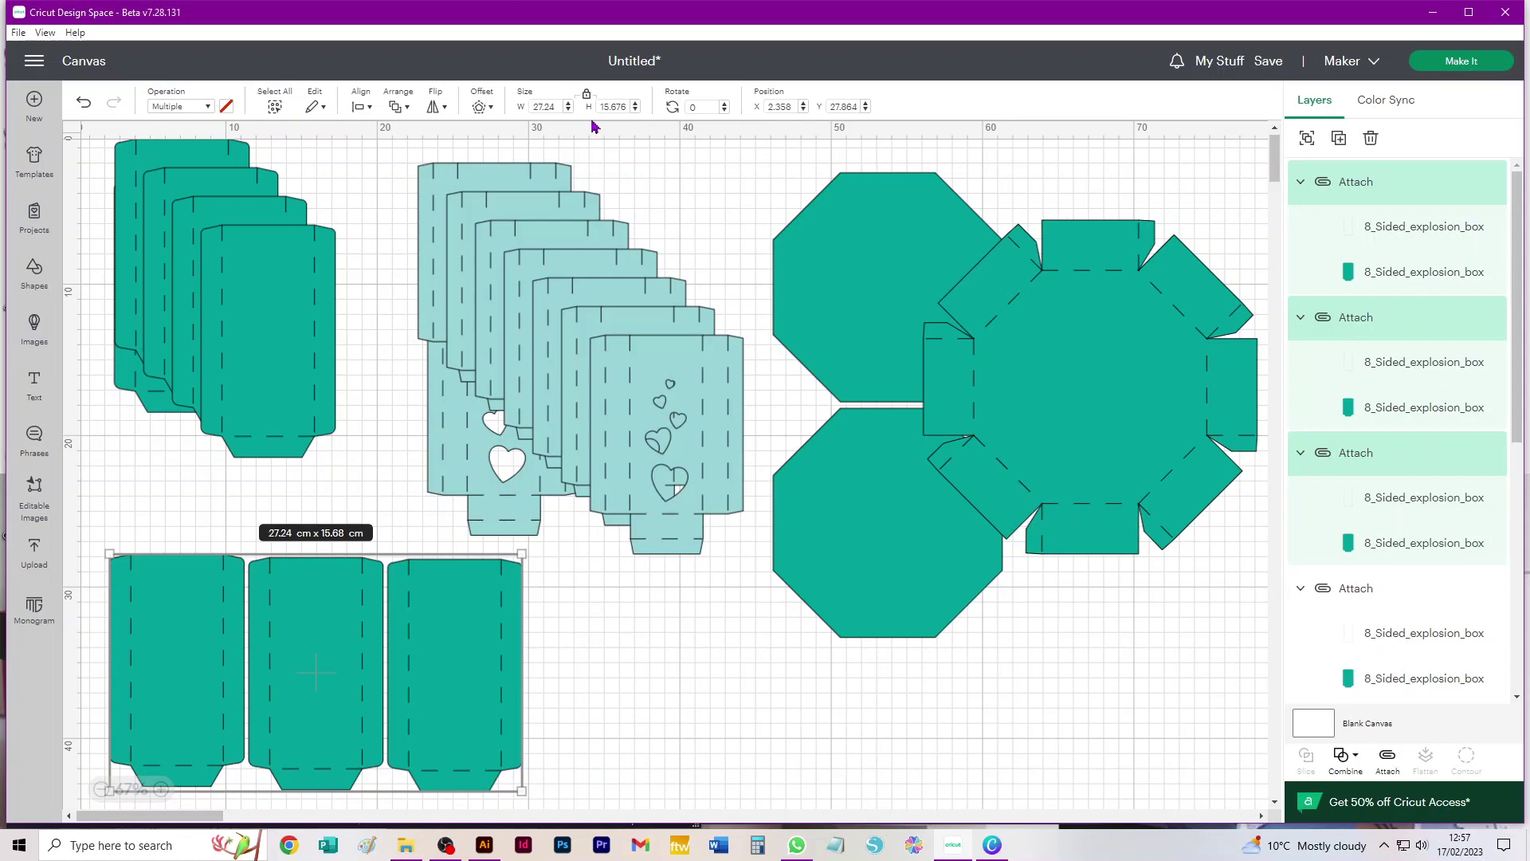
{"action": "left_click", "coordinate": [361, 107]}
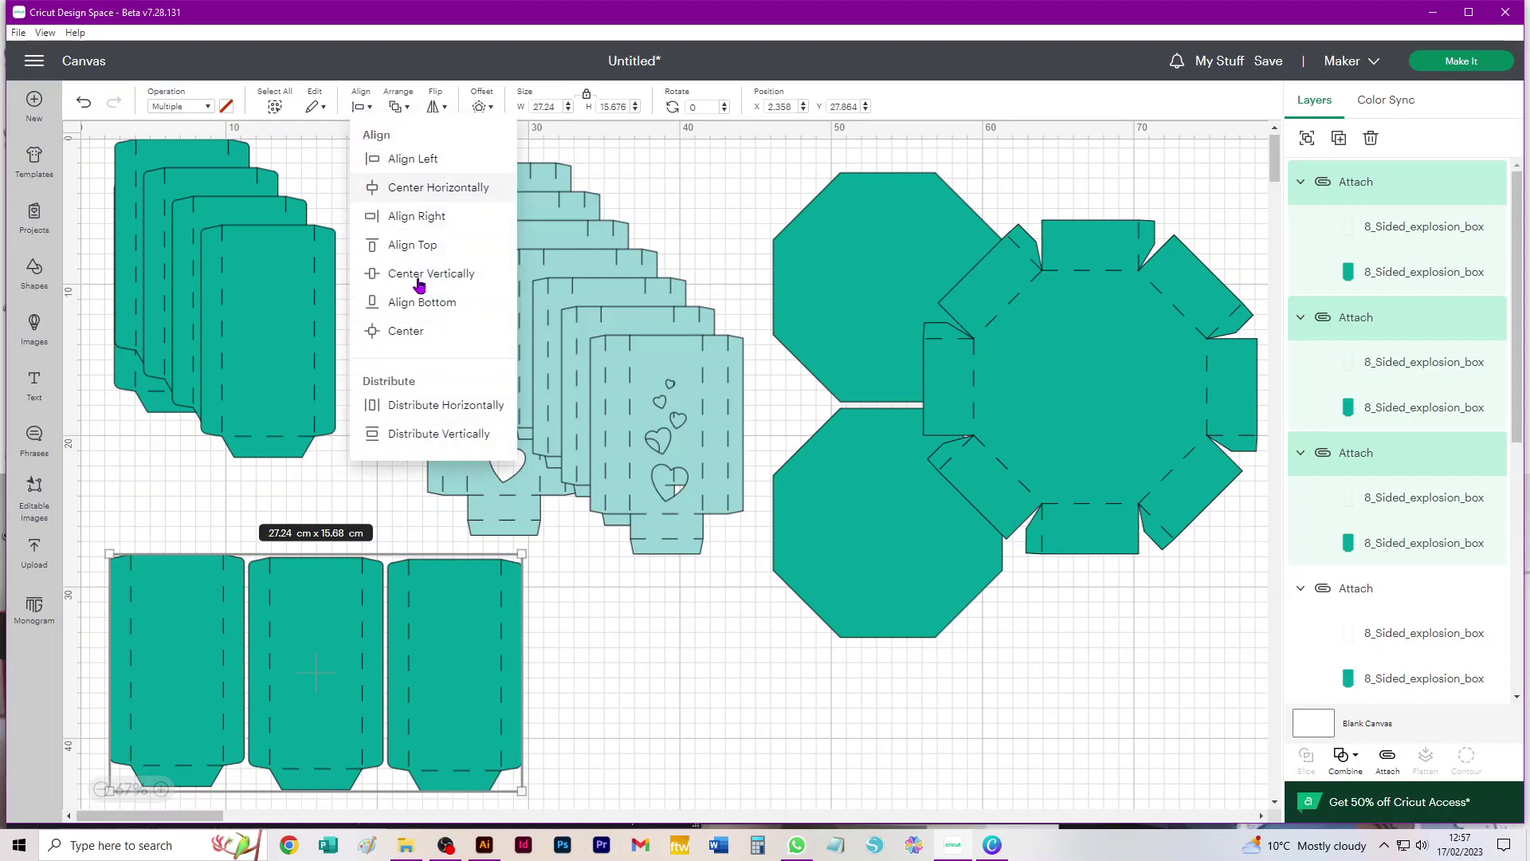
{"action": "left_click", "coordinate": [389, 245]}
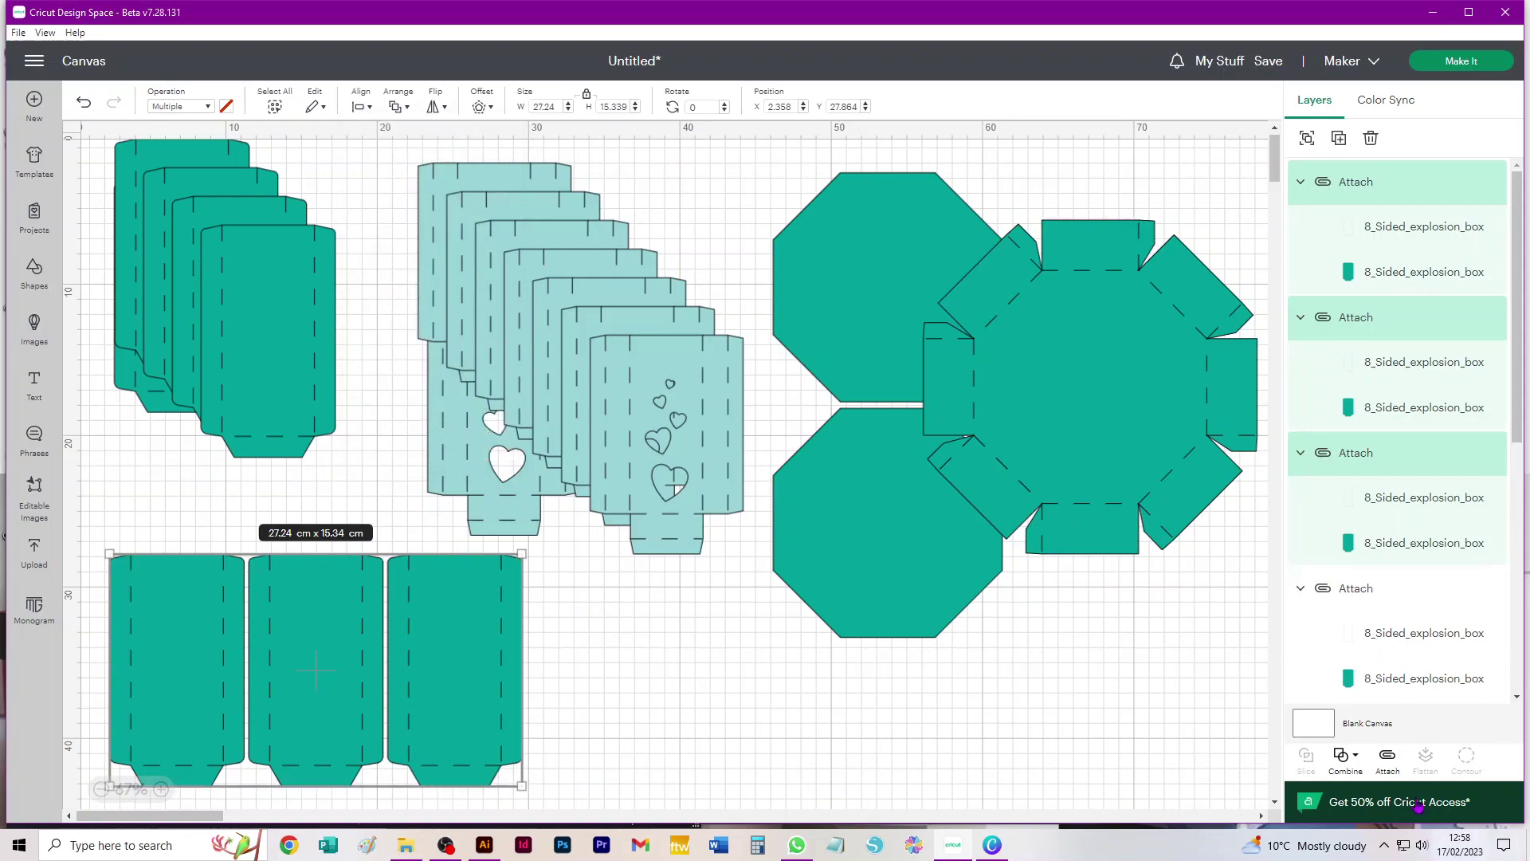
{"action": "left_click", "coordinate": [1396, 763]}
Step: Duplicate the attached three-piece group and move the copy to the lower middle of the canvas
{"action": "key", "text": "ctrl+d"}
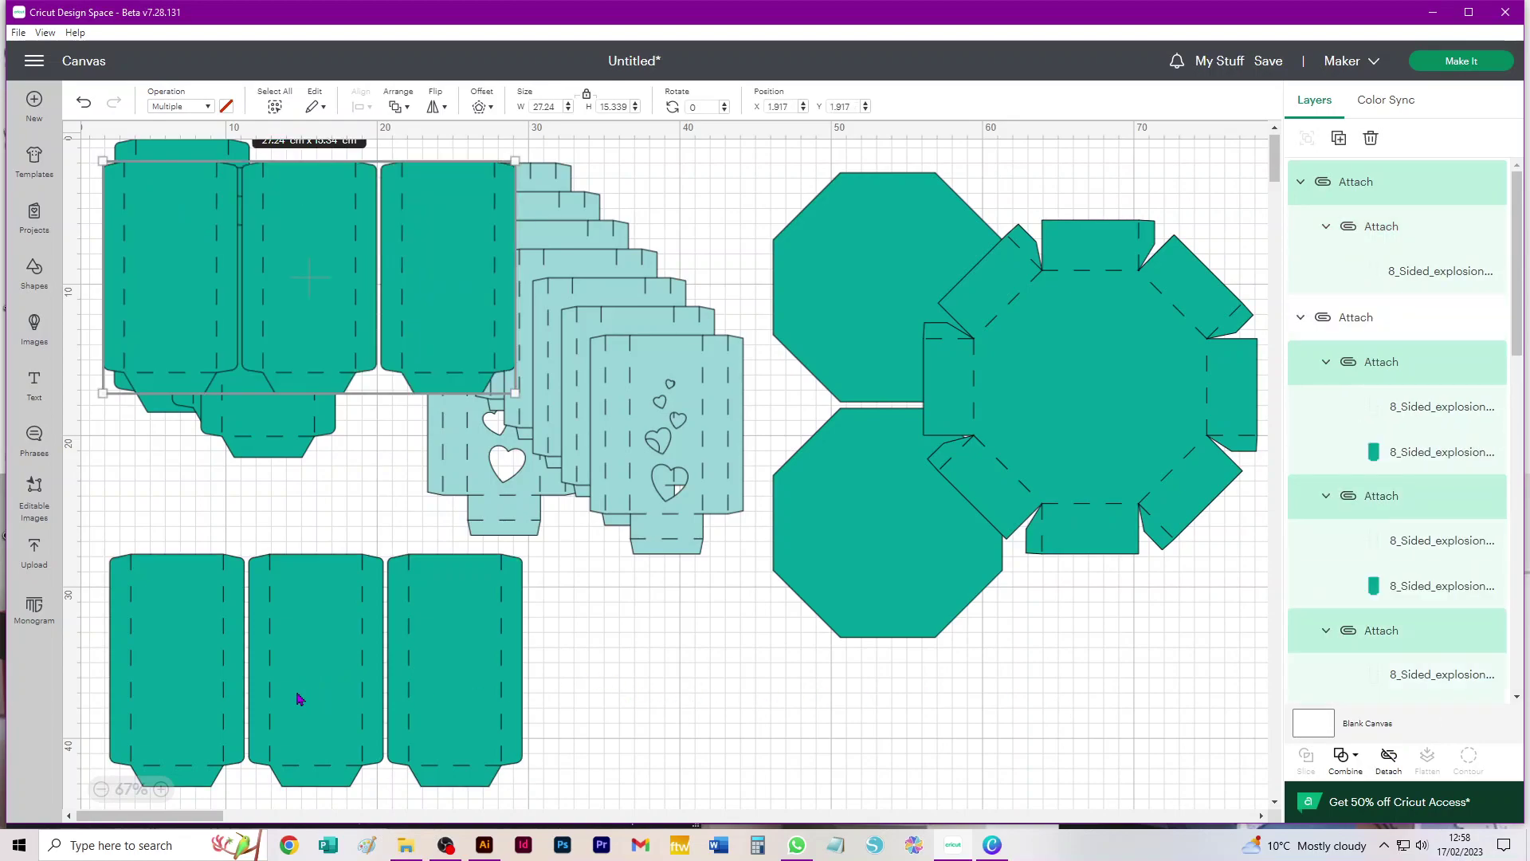
{"action": "scroll", "coordinate": [418, 247], "scroll_direction": "down", "scroll_amount": 2}
{"action": "left_click_drag", "start_coordinate": [417, 247], "coordinate": [829, 785]}
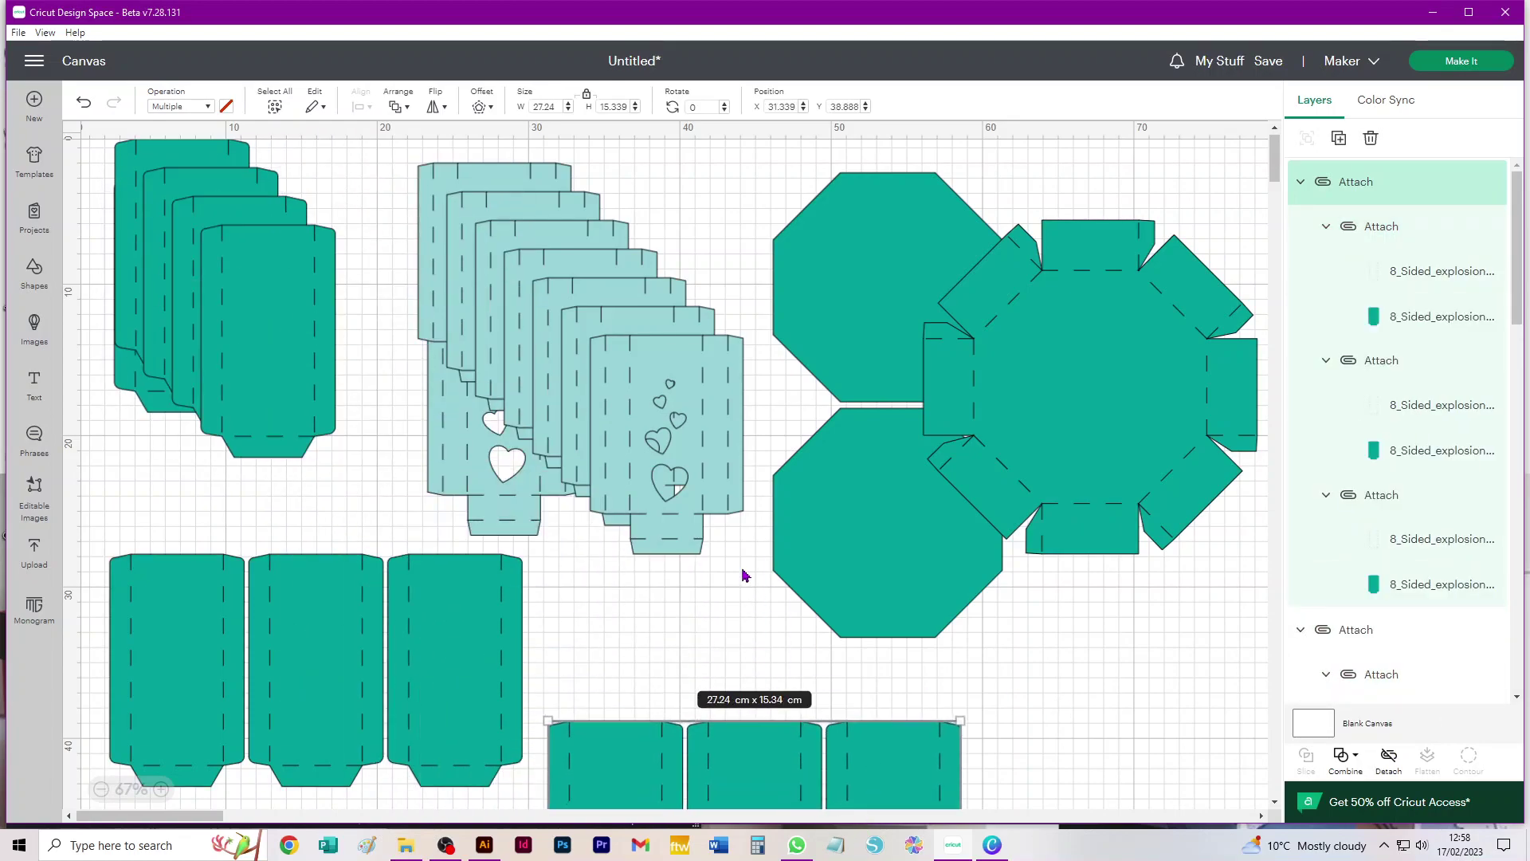
{"action": "scroll", "coordinate": [745, 571], "scroll_direction": "down", "scroll_amount": 1}
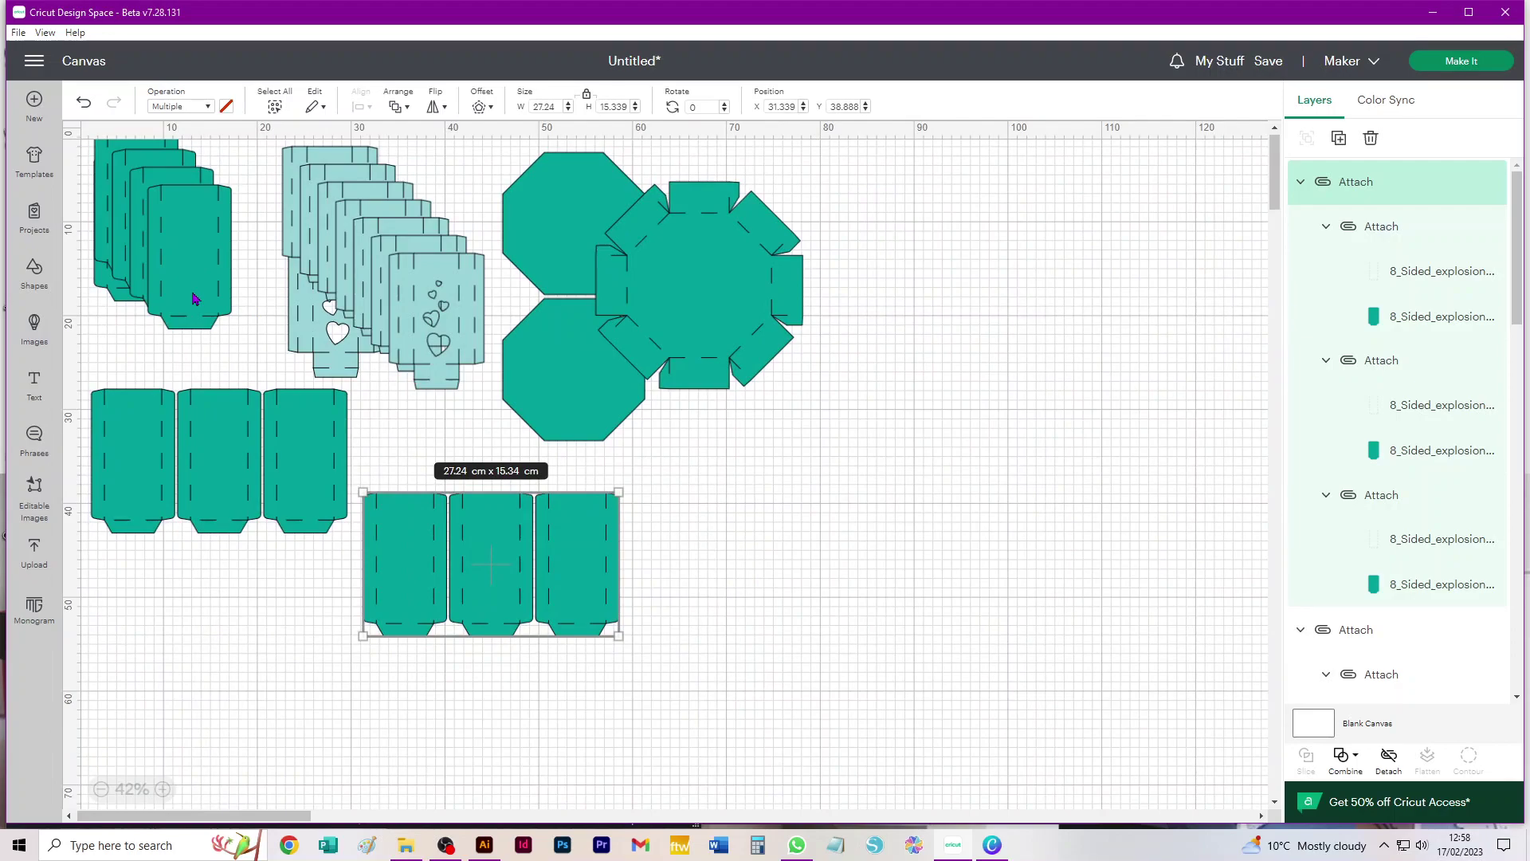
{"action": "left_click", "coordinate": [182, 231]}
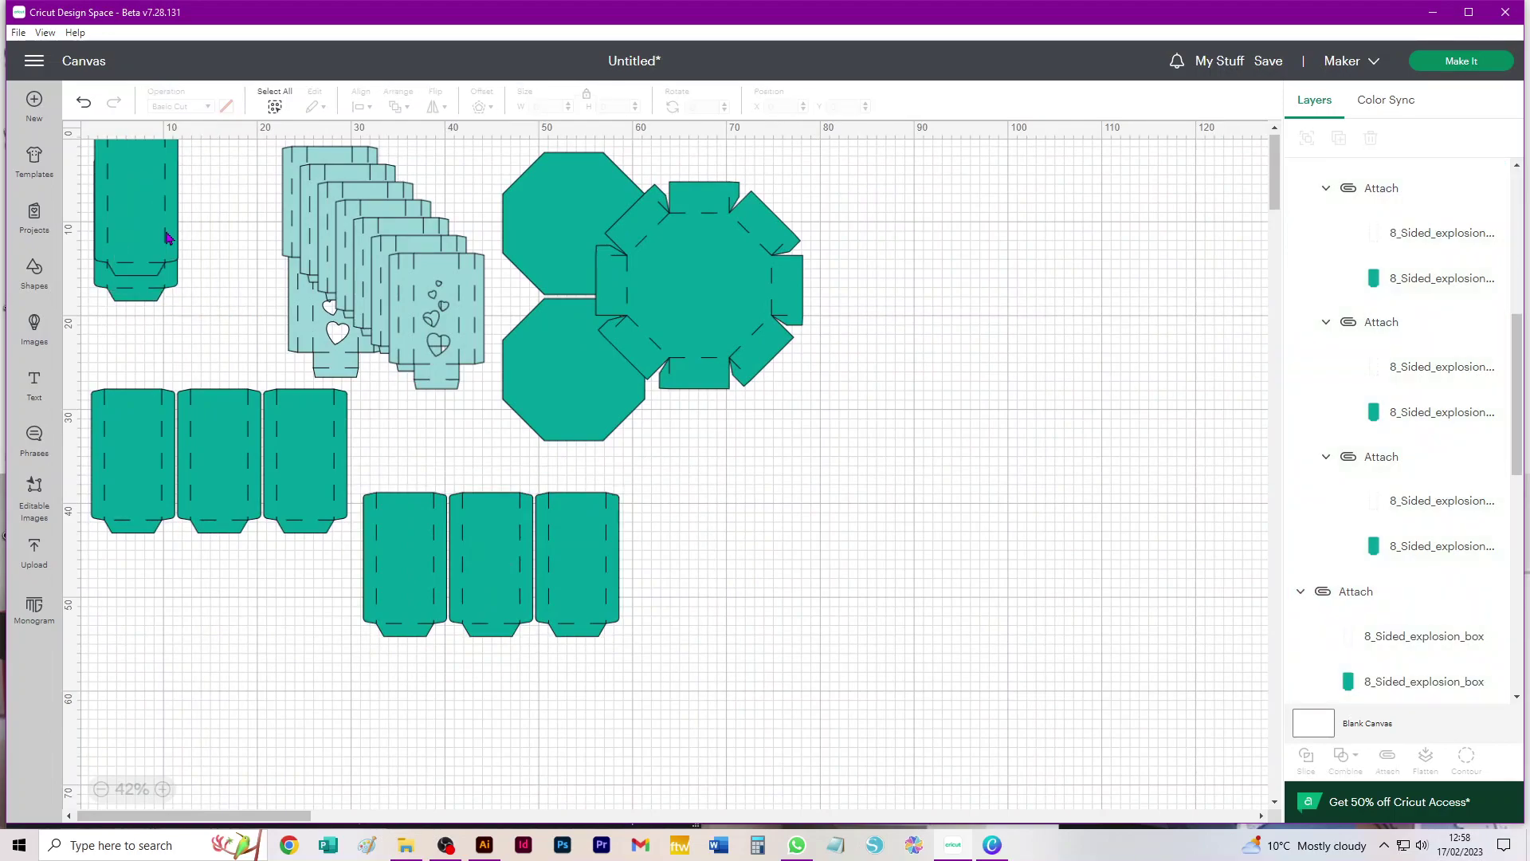
Step: Pair the lone envelope piece with a pasted copy, align their tops and attach them
{"action": "left_click_drag", "start_coordinate": [165, 237], "coordinate": [827, 602]}
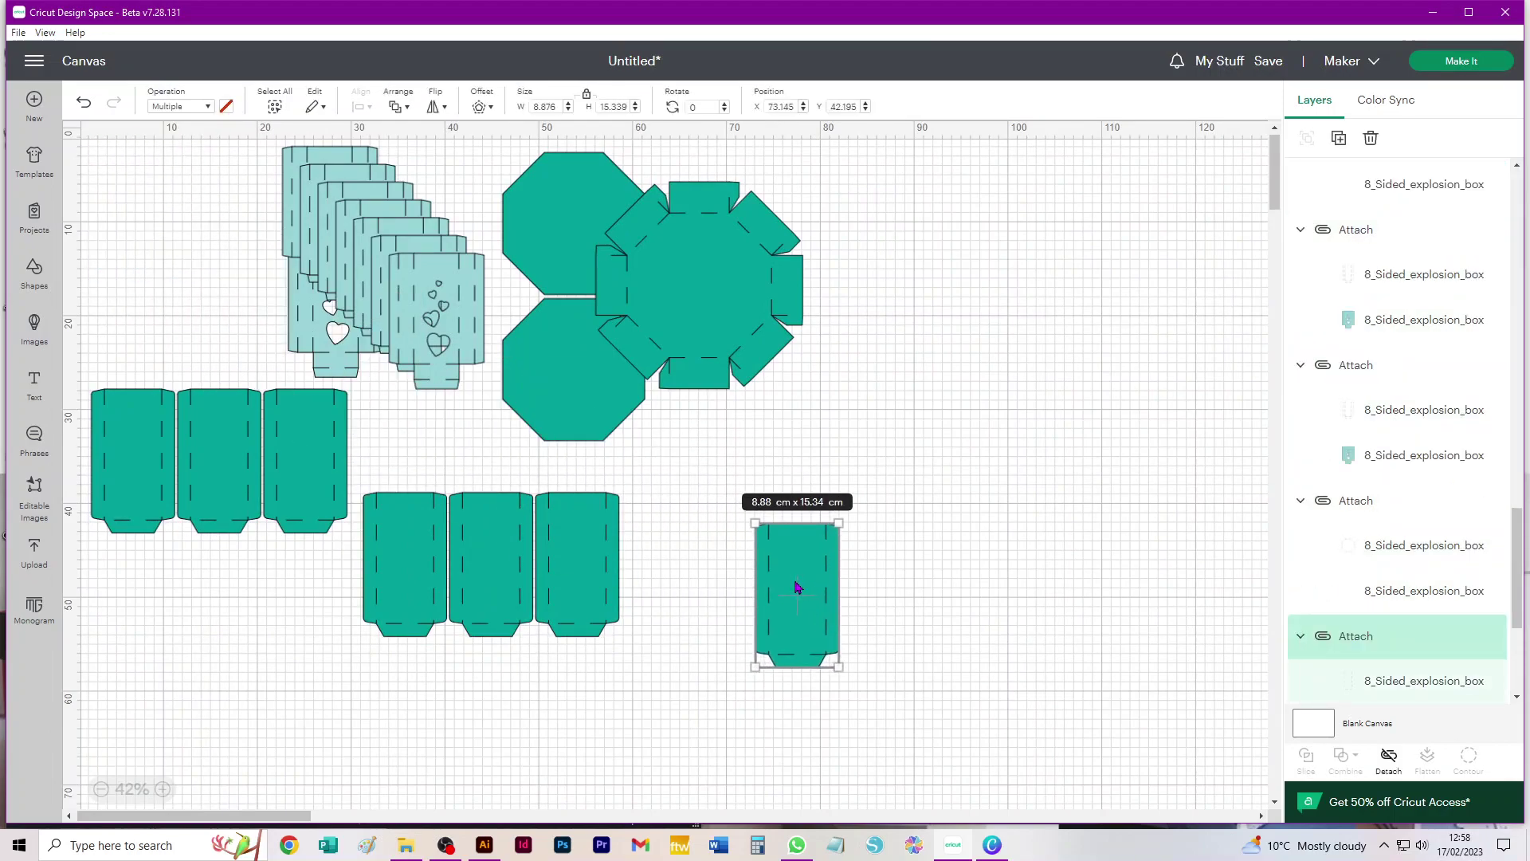
{"action": "key", "text": "ctrl+v"}
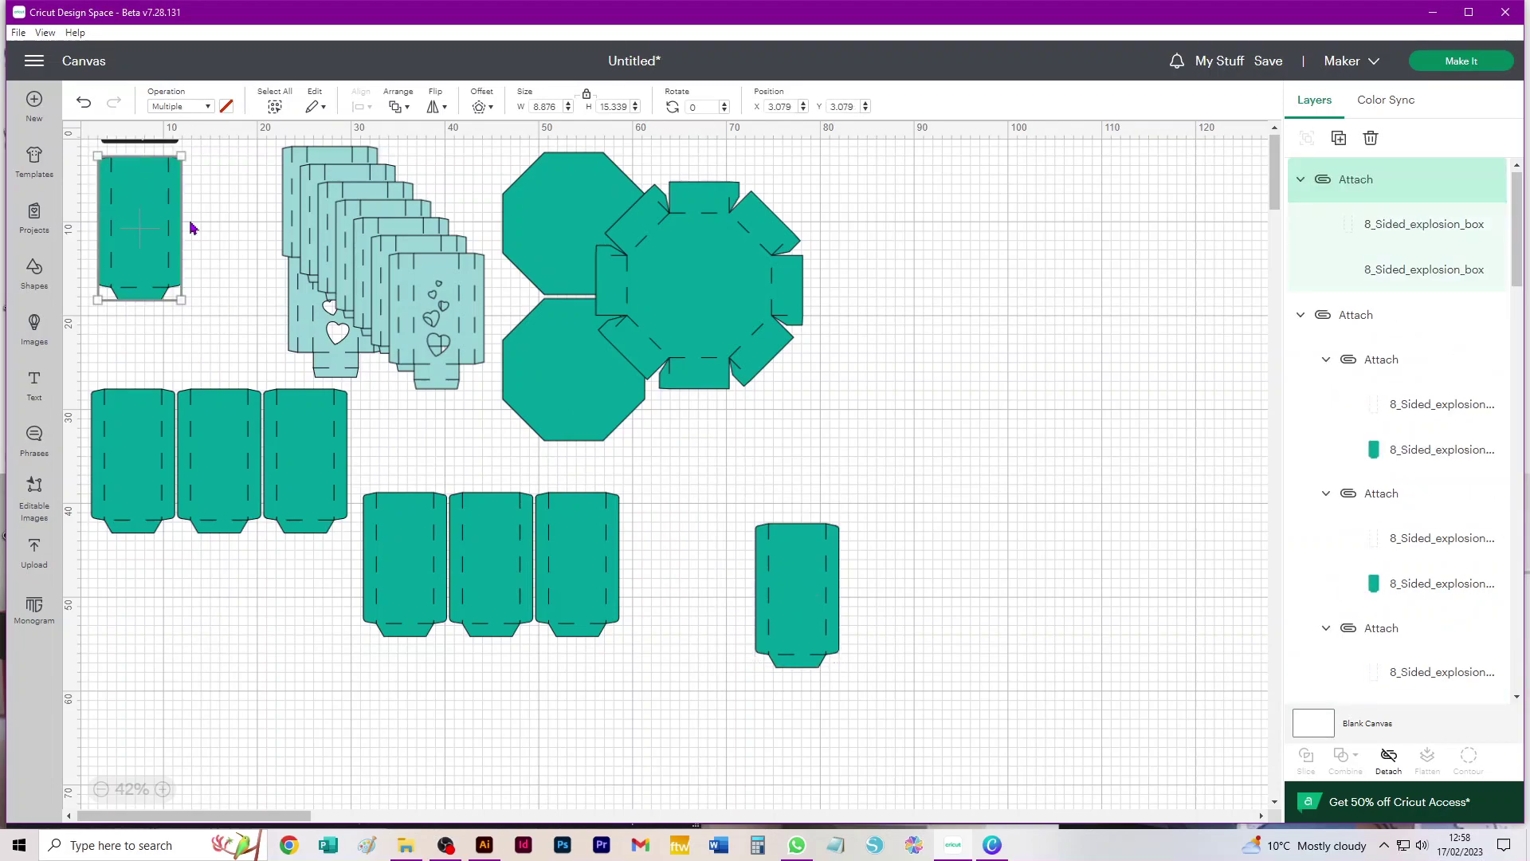
{"action": "left_click_drag", "start_coordinate": [148, 198], "coordinate": [895, 563]}
{"action": "left_click_drag", "start_coordinate": [987, 478], "coordinate": [749, 674]}
{"action": "left_click", "coordinate": [359, 106]}
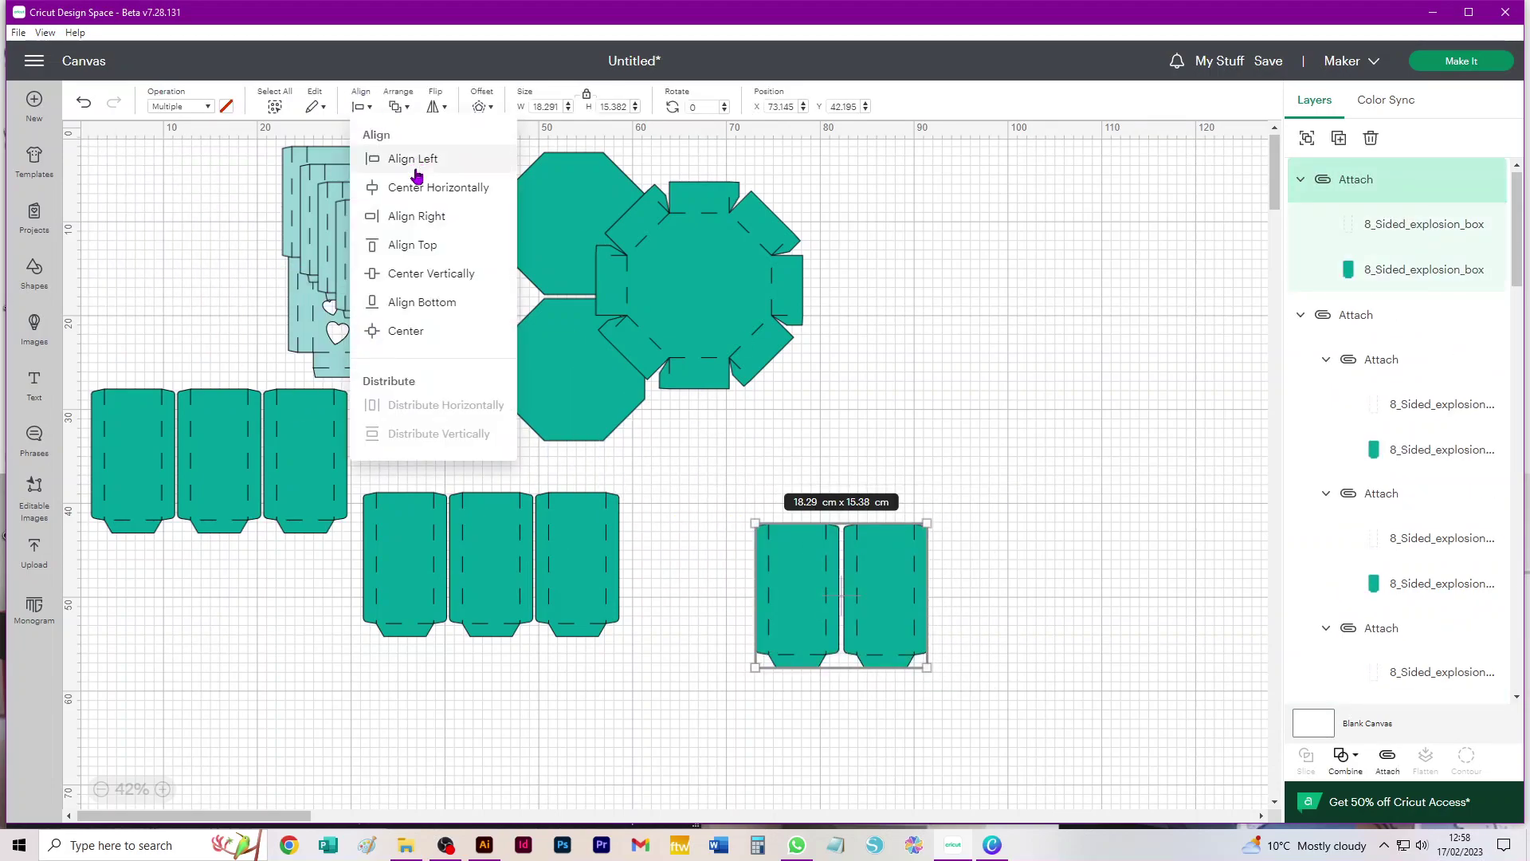
{"action": "left_click", "coordinate": [403, 246]}
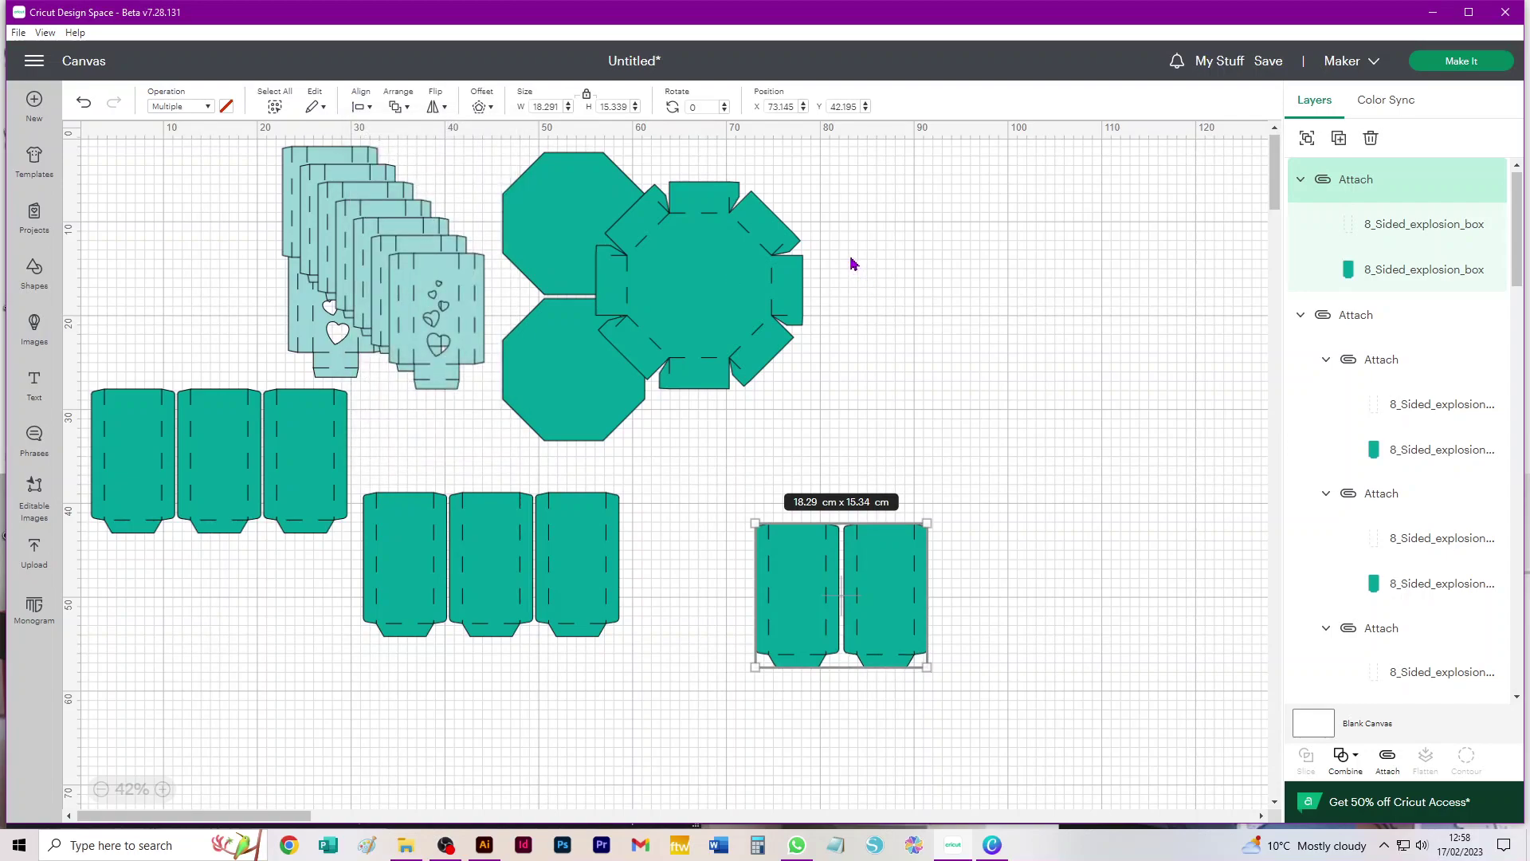
{"action": "left_click", "coordinate": [1388, 758]}
{"action": "left_click", "coordinate": [933, 194]}
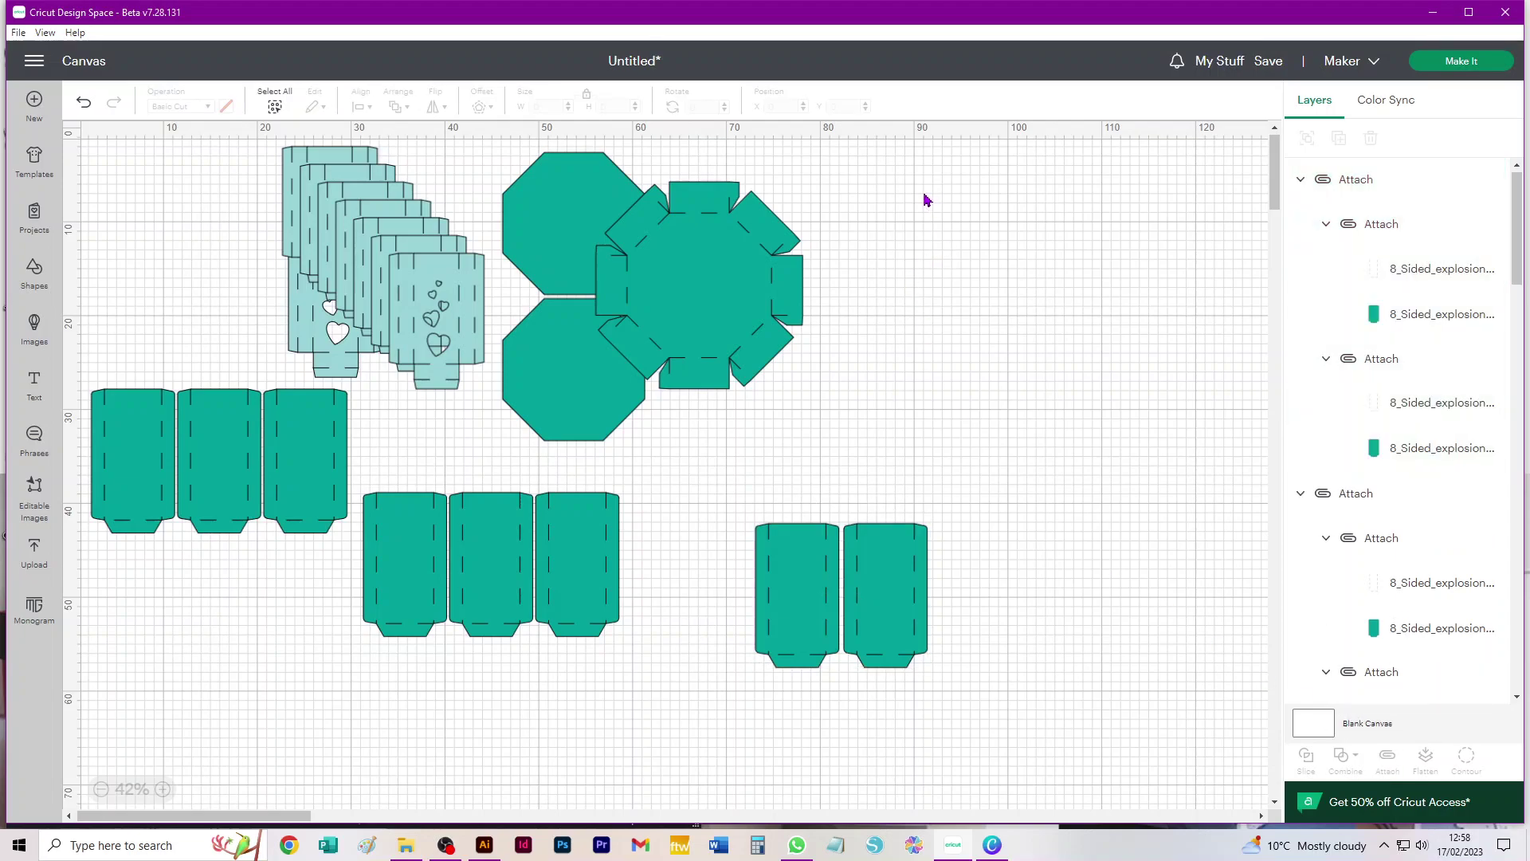
Step: Place the three-piece row at lower left and set the attached pair beside it at X 35.856, Y 45.088
{"action": "left_click_drag", "start_coordinate": [565, 547], "coordinate": [300, 606]}
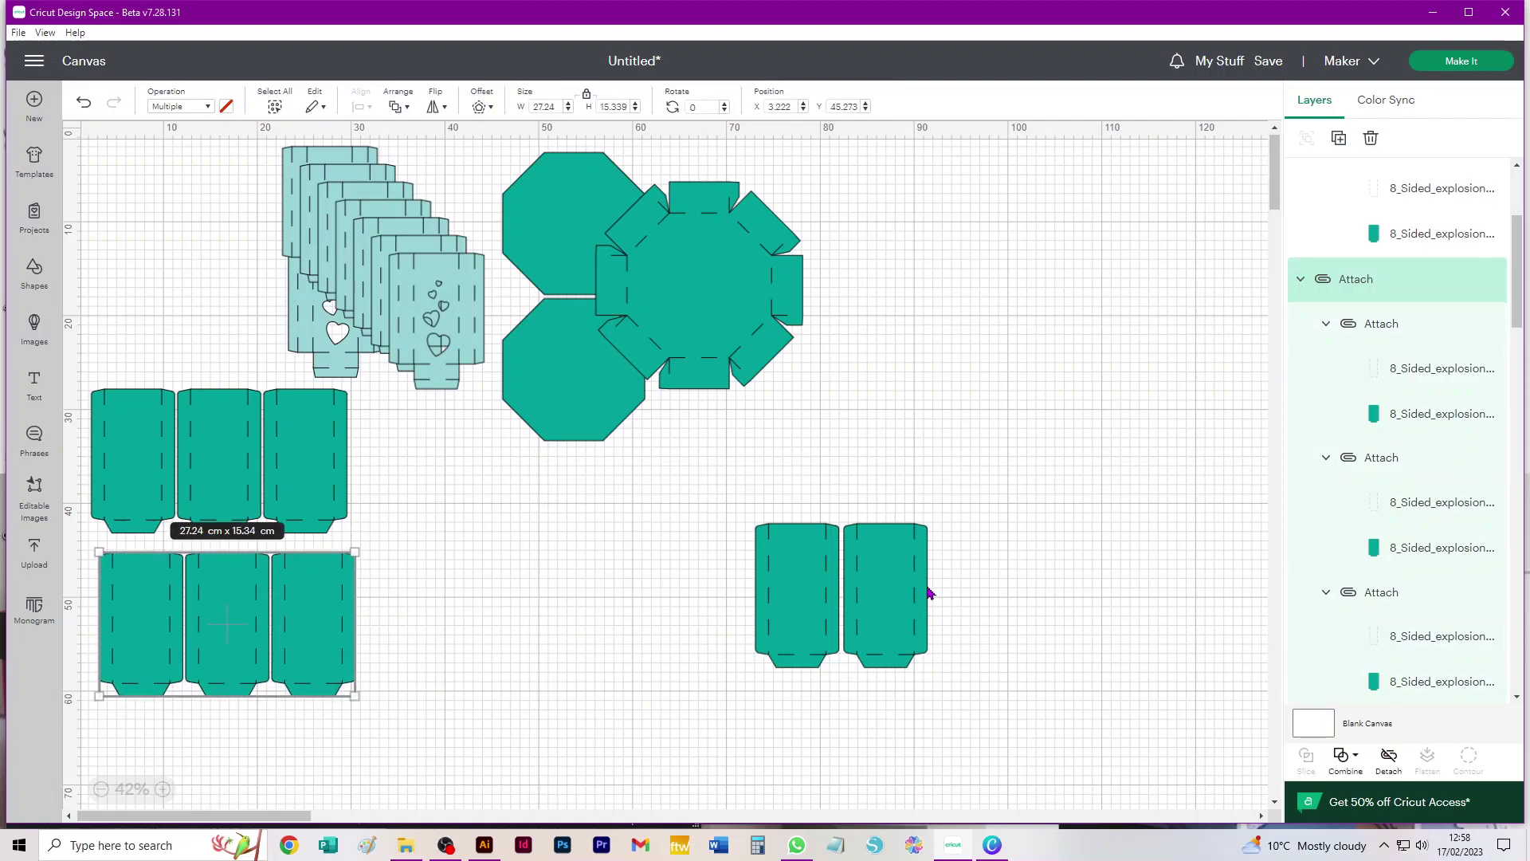
{"action": "left_click_drag", "start_coordinate": [929, 593], "coordinate": [550, 612]}
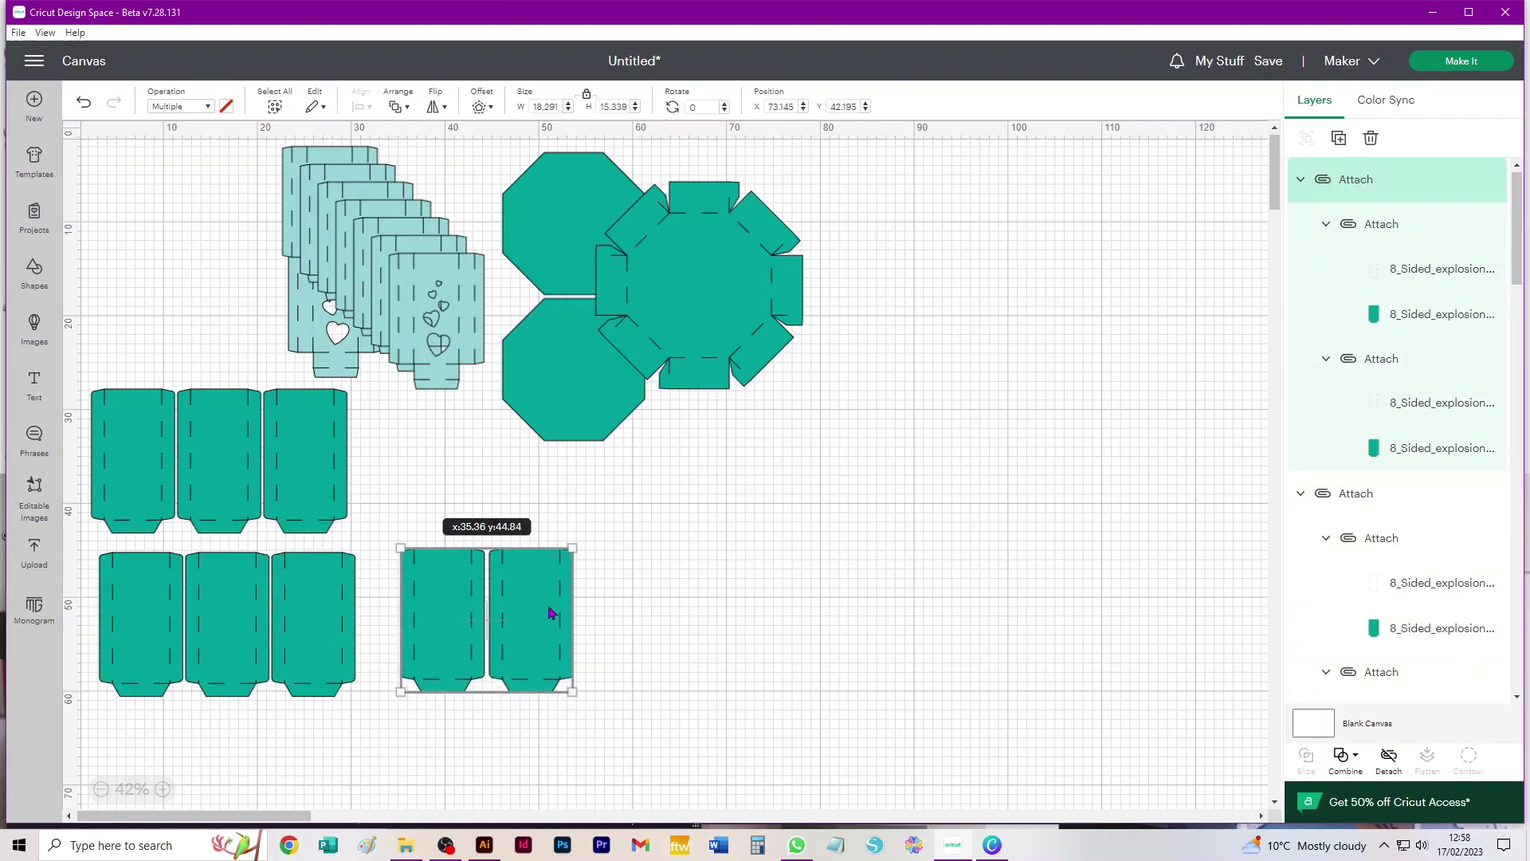
{"action": "left_click_drag", "start_coordinate": [549, 612], "coordinate": [553, 614]}
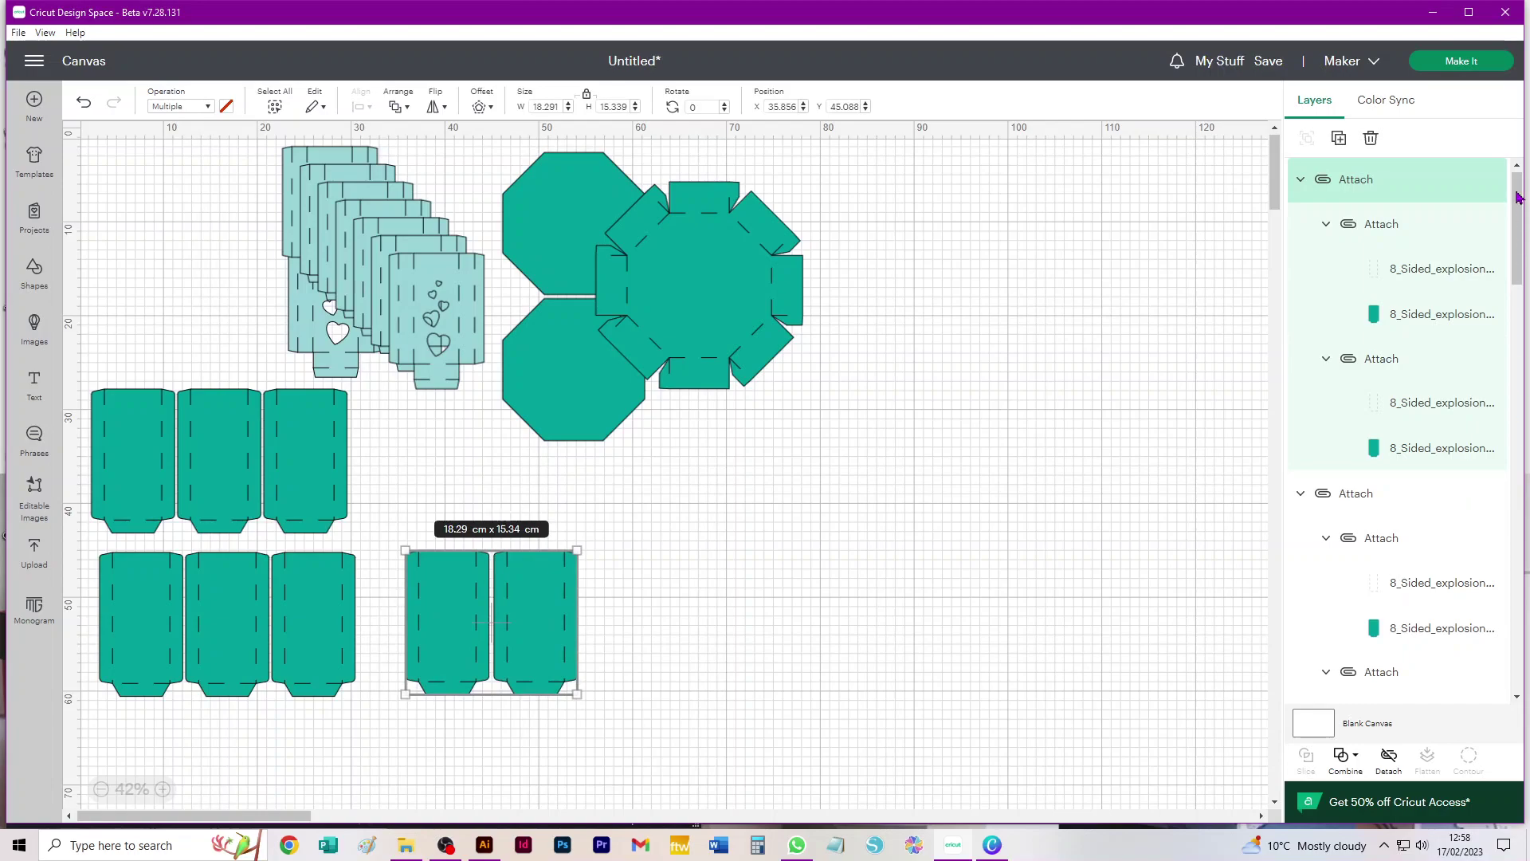
Step: Send the design to Make It and set mat 1's material to 30.5 cm x 30.5 cm, giving 7 mats
{"action": "left_click", "coordinate": [1449, 63]}
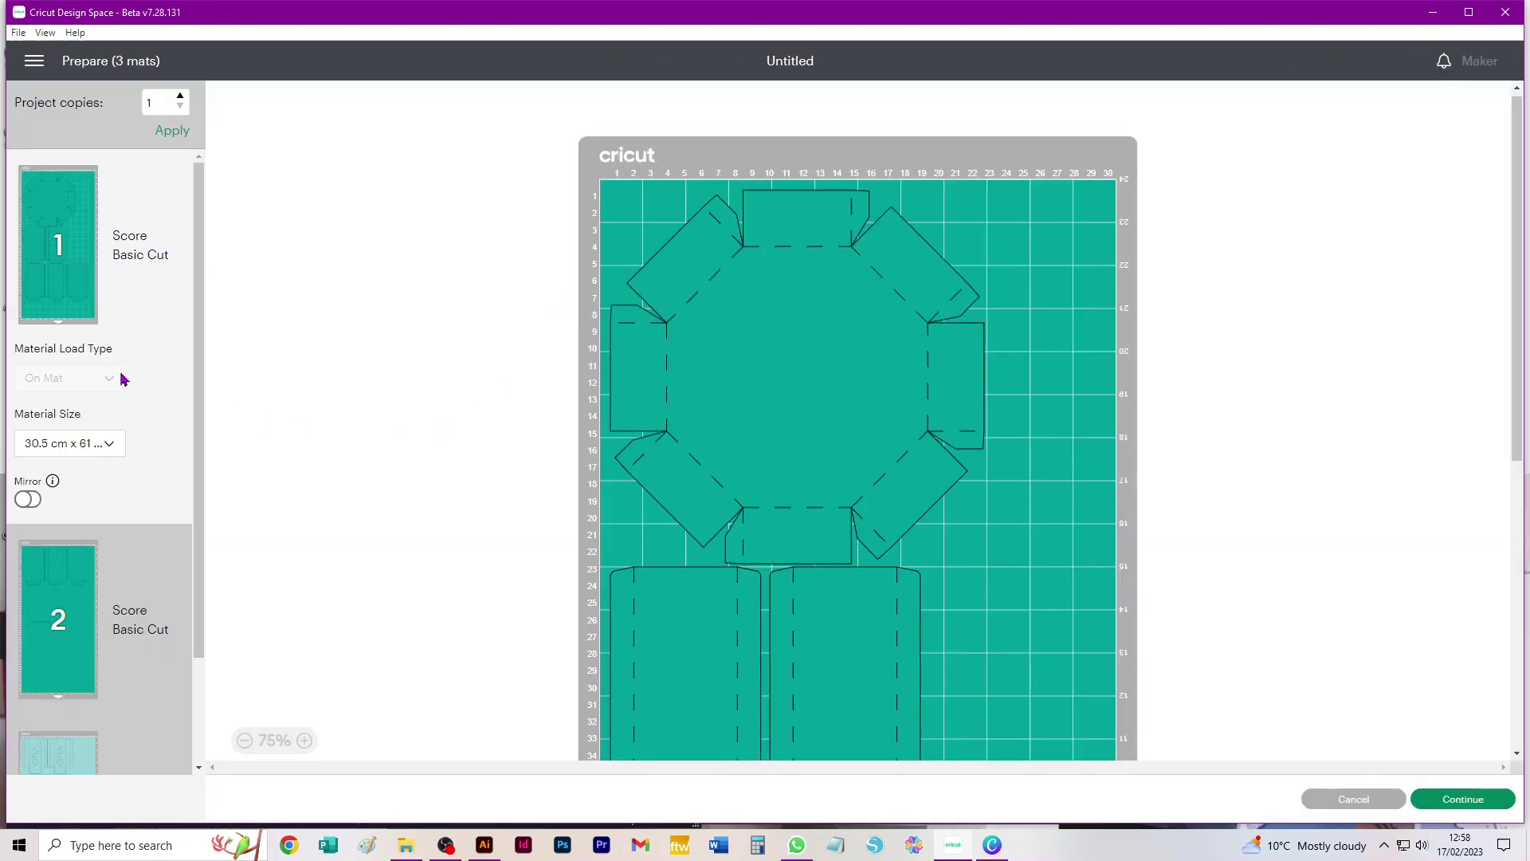
{"action": "left_click", "coordinate": [92, 450]}
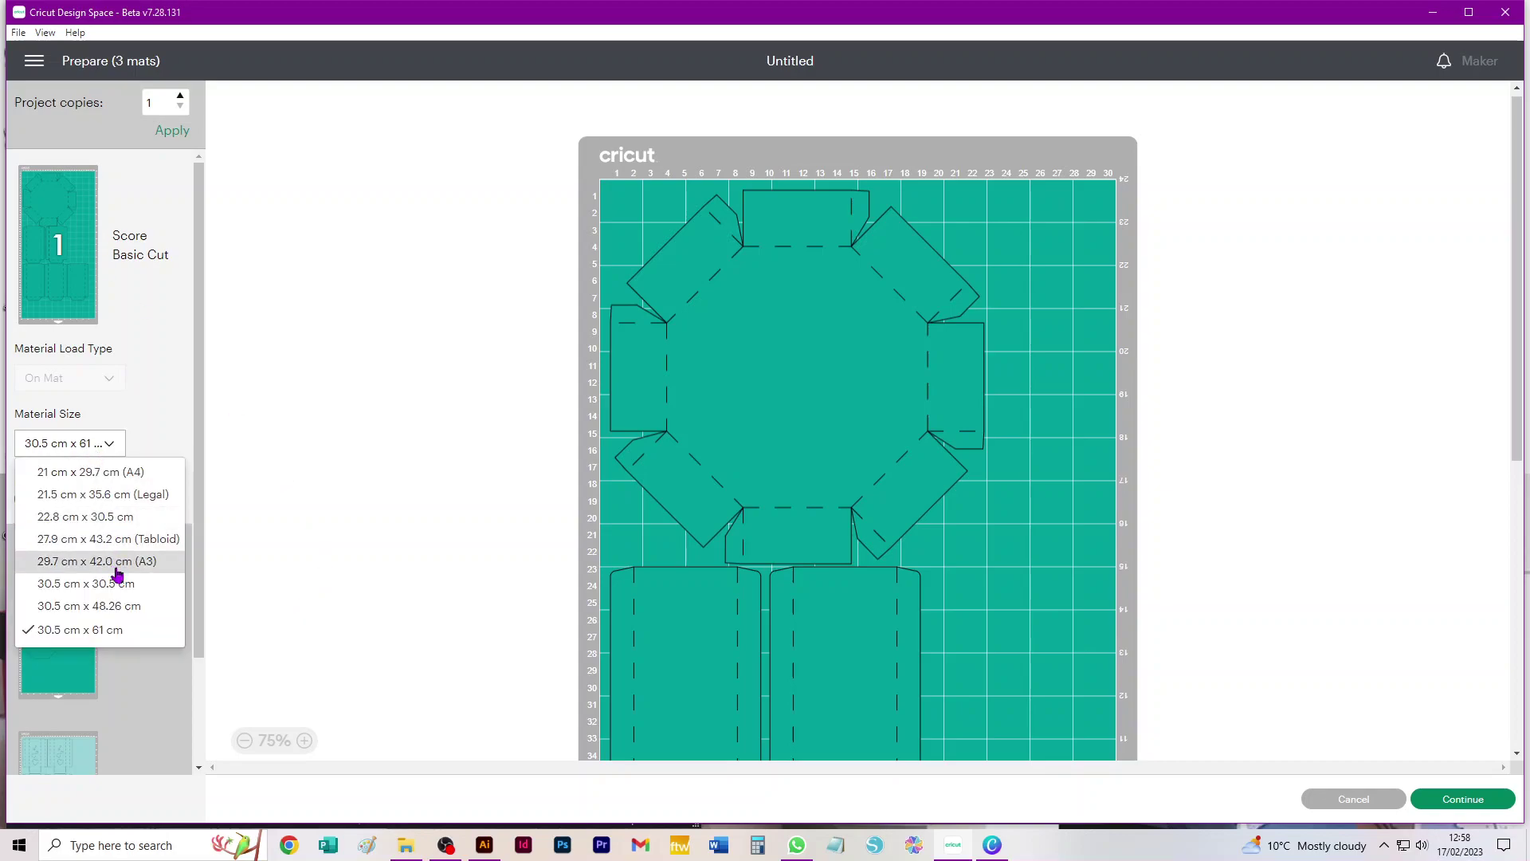
{"action": "left_click", "coordinate": [95, 582]}
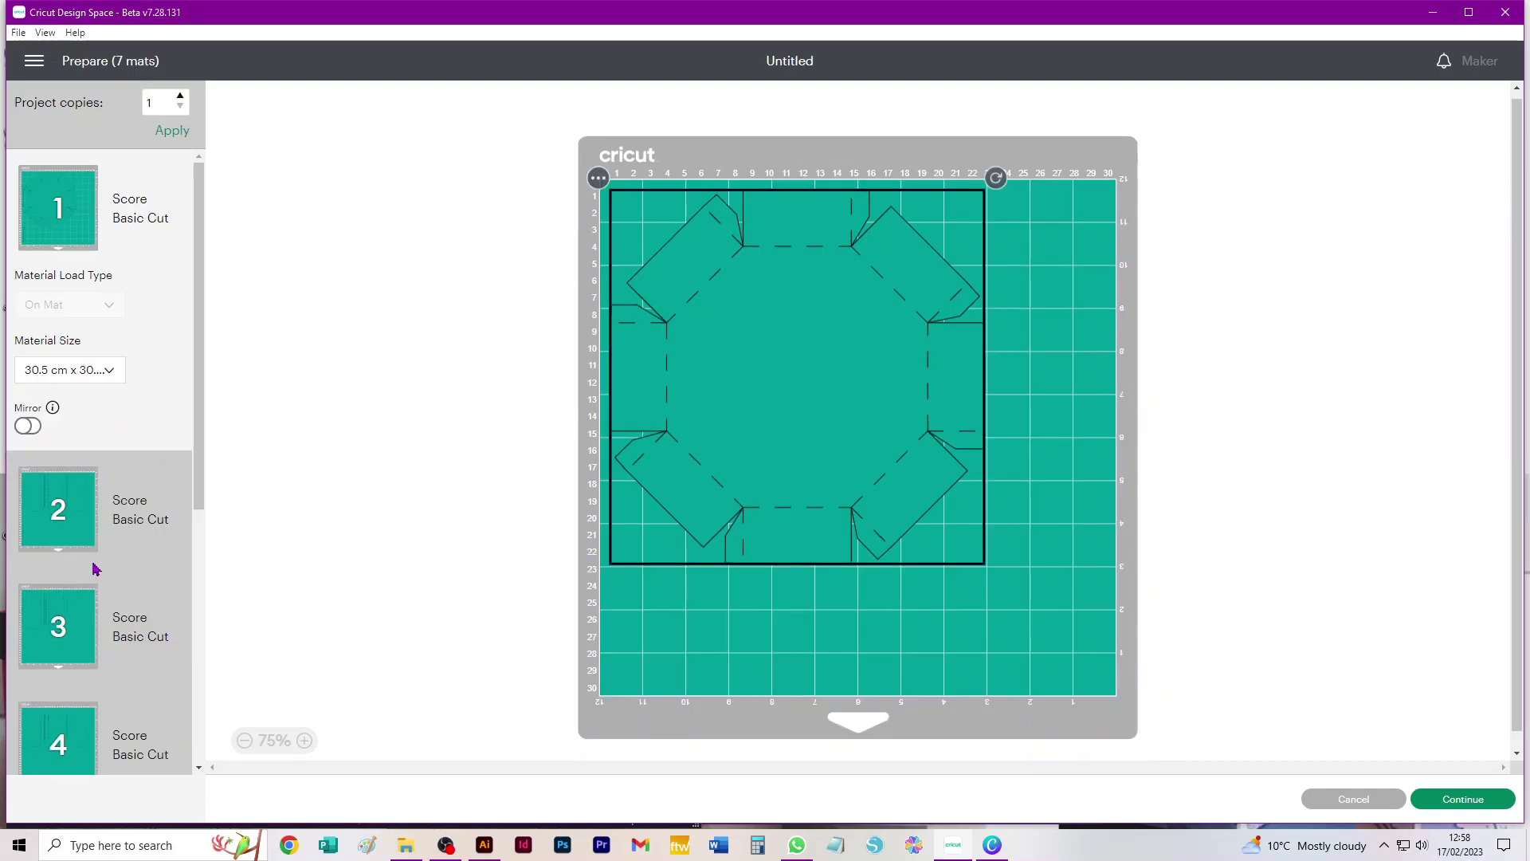
{"action": "scroll", "coordinate": [26, 434], "scroll_direction": "down", "scroll_amount": 2}
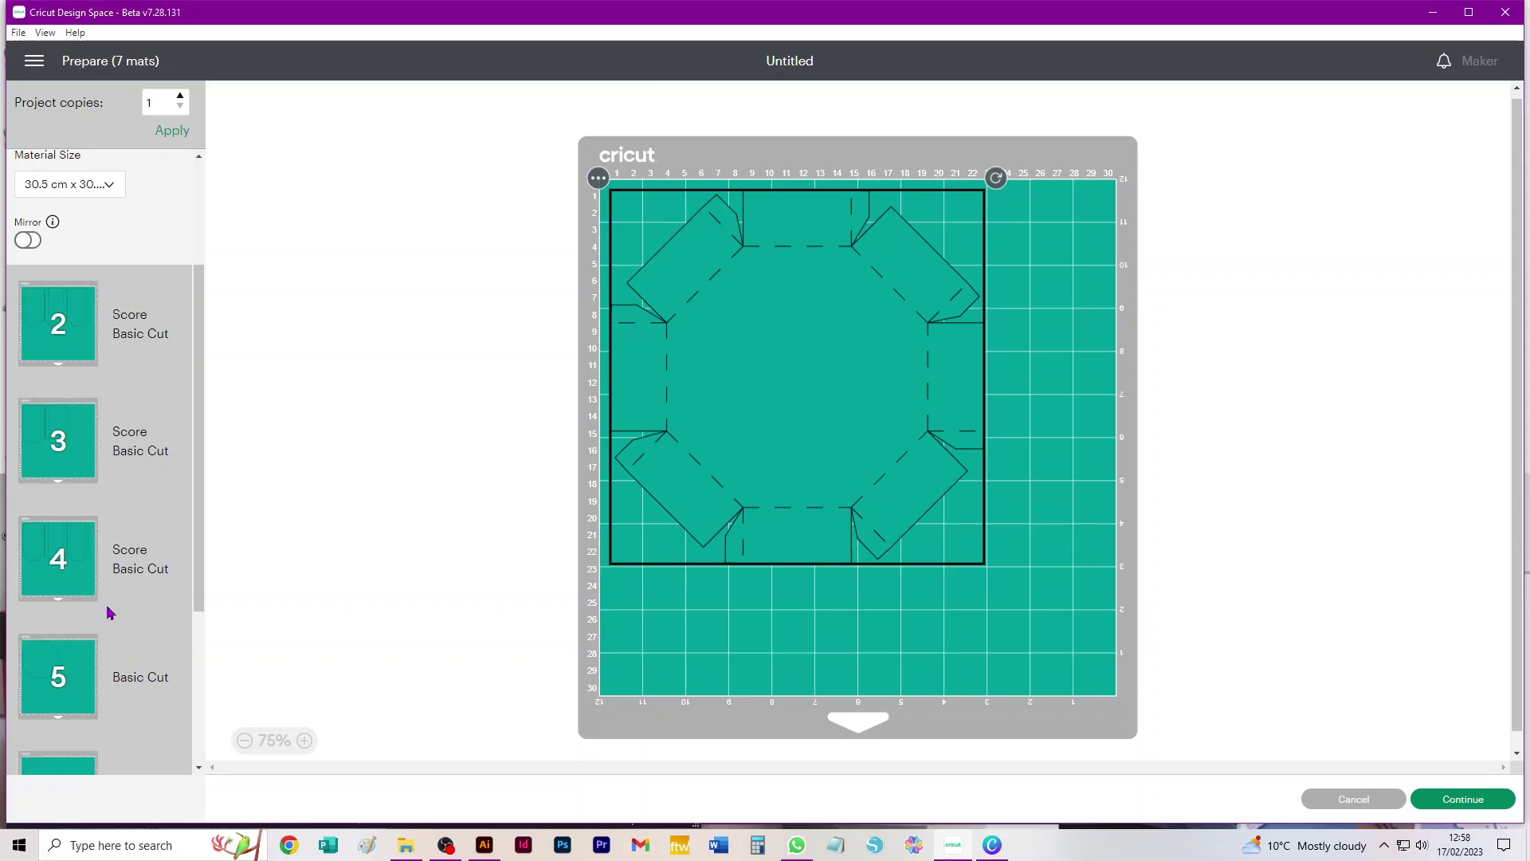
{"action": "scroll", "coordinate": [112, 566], "scroll_direction": "down", "scroll_amount": 3}
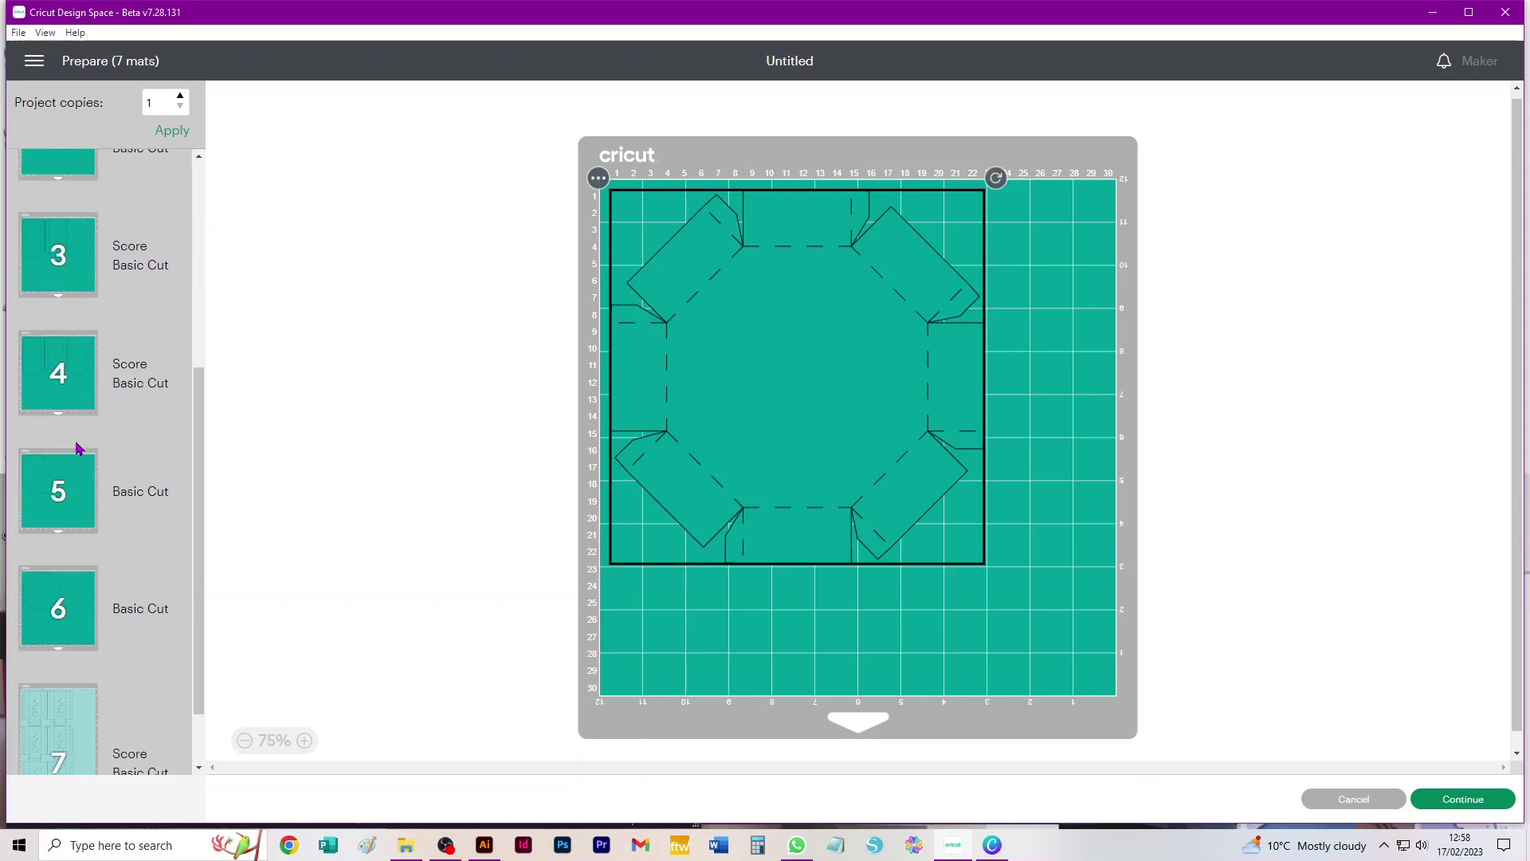
Step: Move mat 6's octagon onto mat 5 and place it at the lower right, clear of the other octagon
{"action": "left_click", "coordinate": [79, 492]}
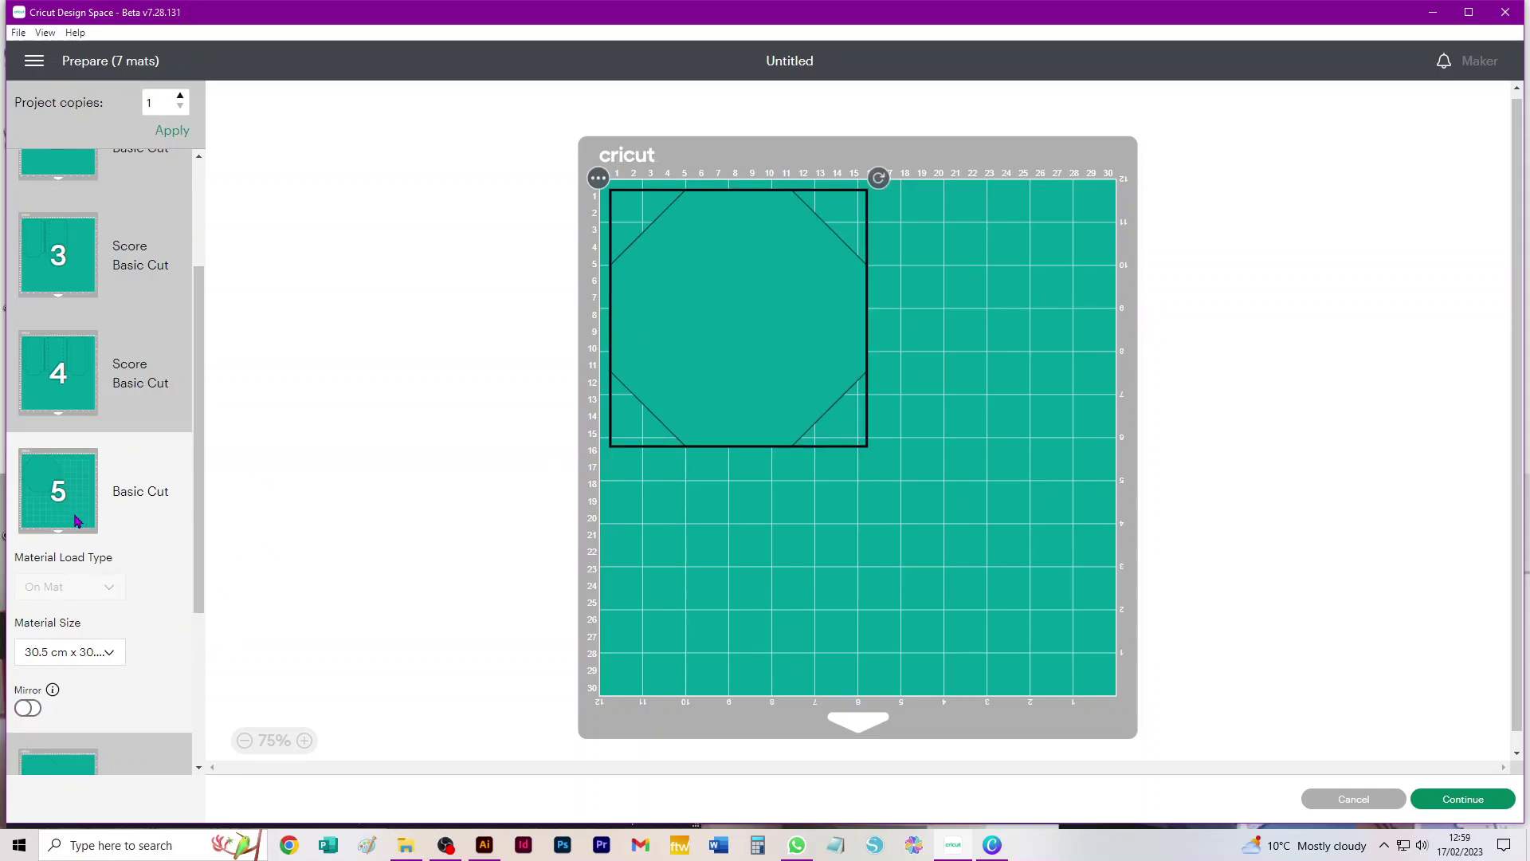
{"action": "scroll", "coordinate": [80, 524], "scroll_direction": "down", "scroll_amount": 2}
{"action": "left_click", "coordinate": [58, 603]}
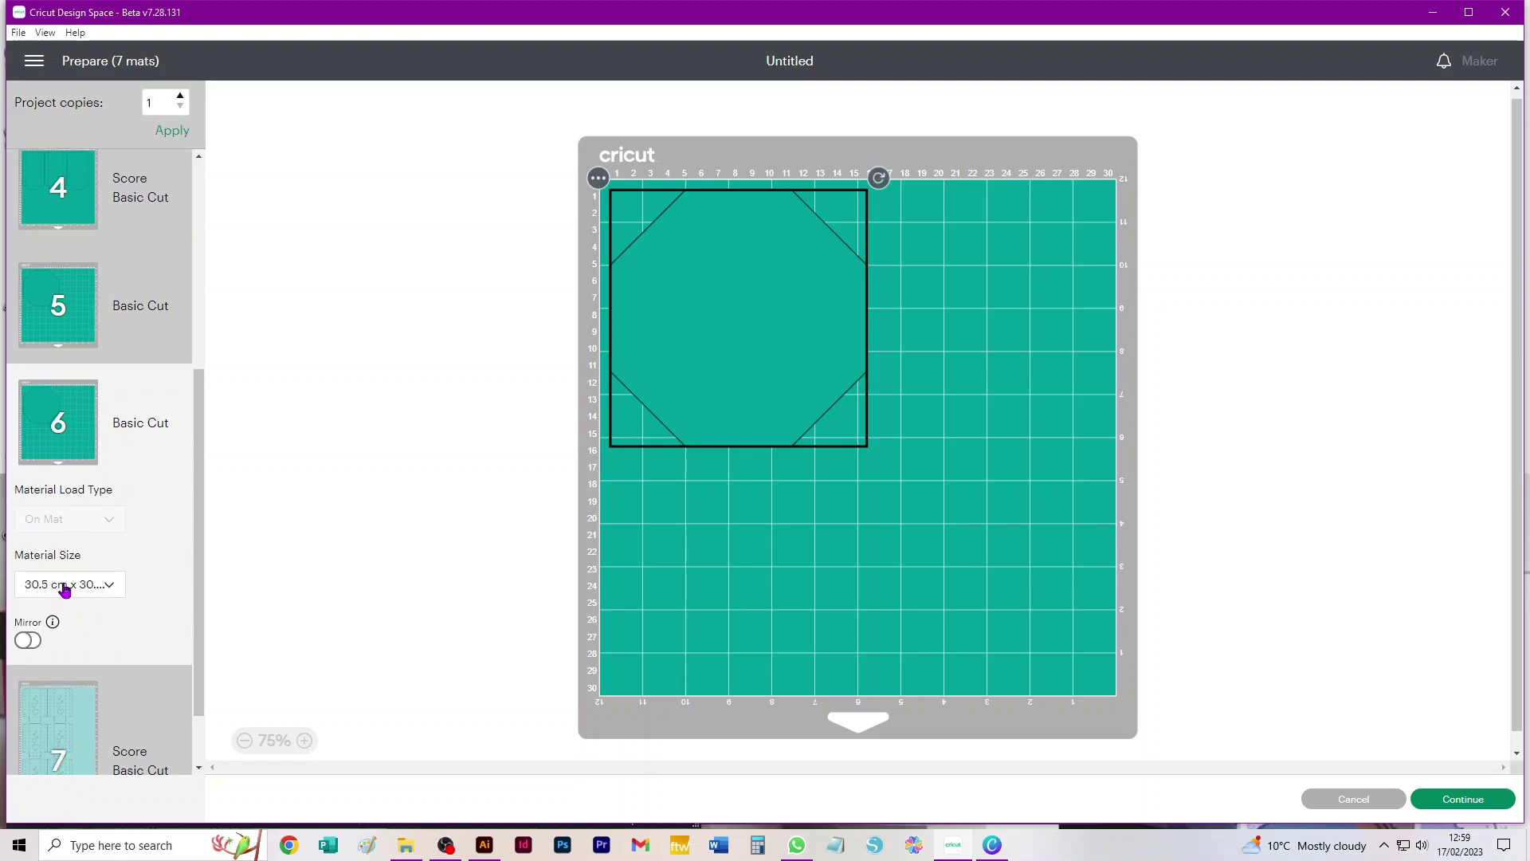
{"action": "left_click", "coordinate": [598, 179]}
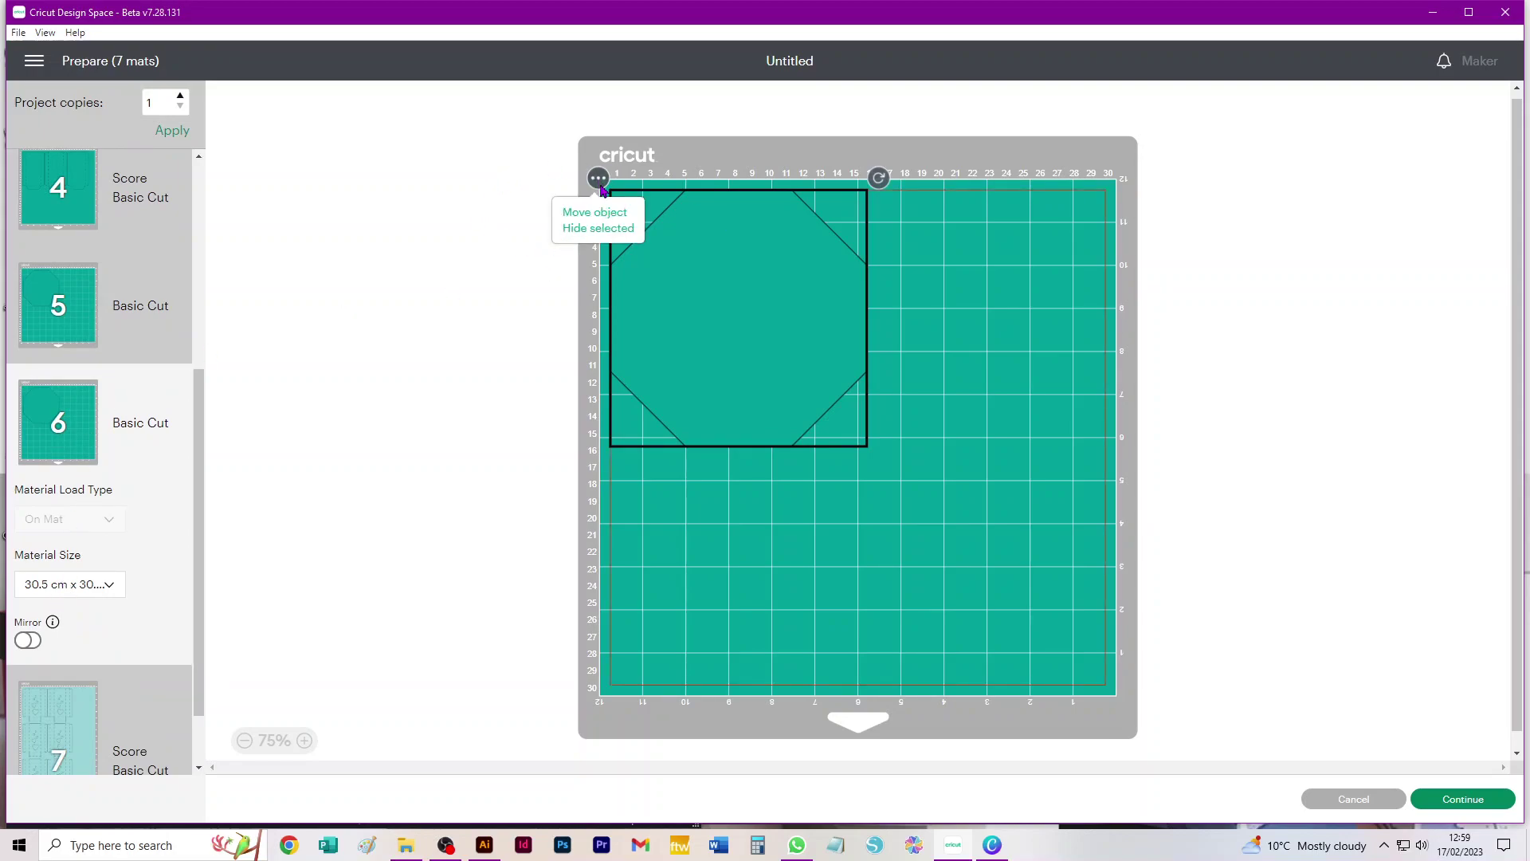
{"action": "left_click", "coordinate": [576, 216]}
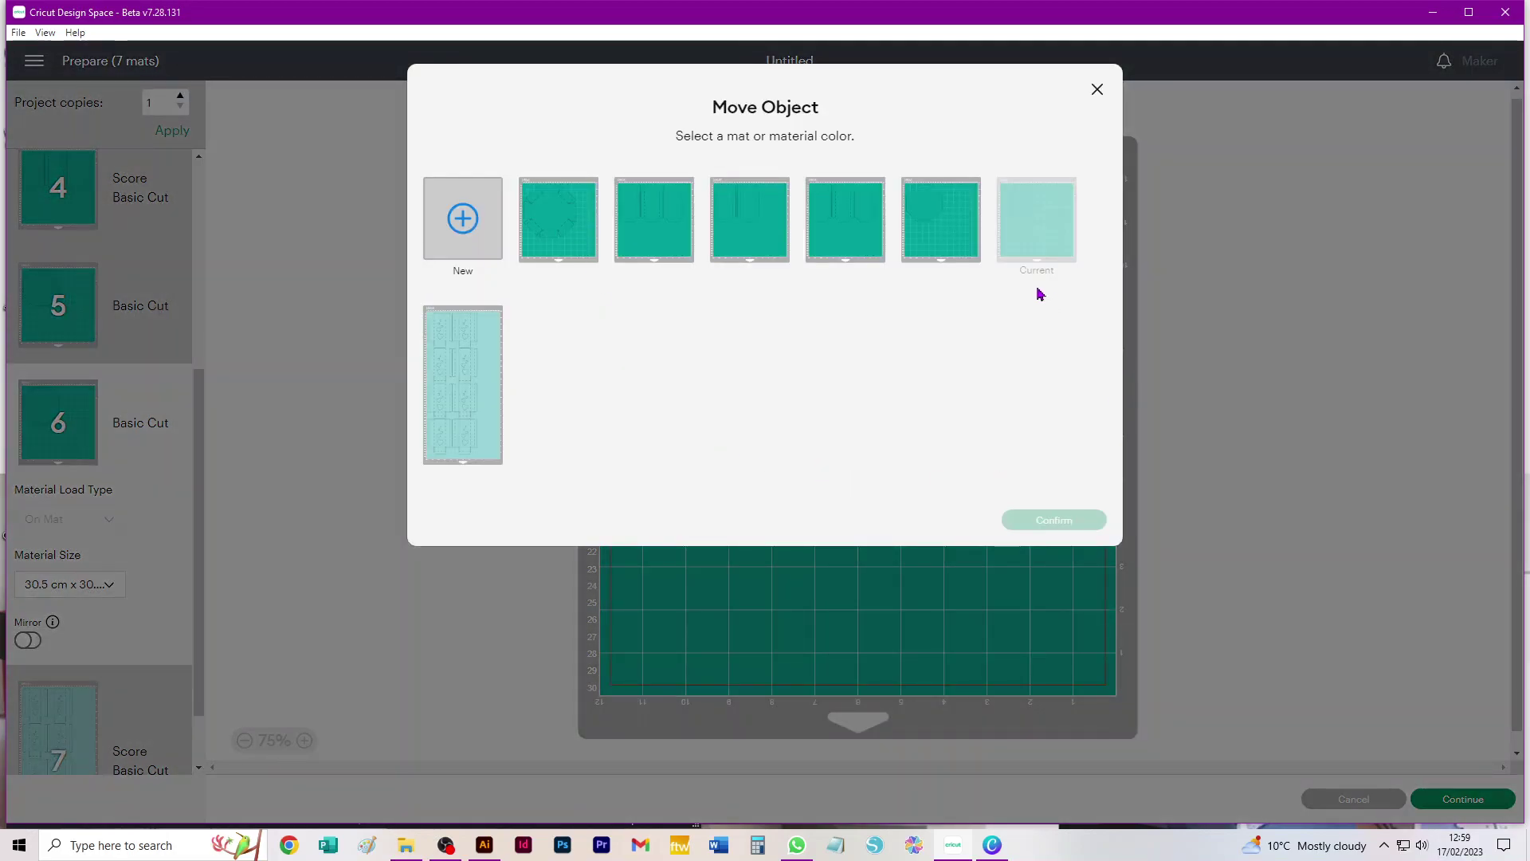
{"action": "left_click", "coordinate": [938, 224]}
{"action": "left_click", "coordinate": [1038, 521]}
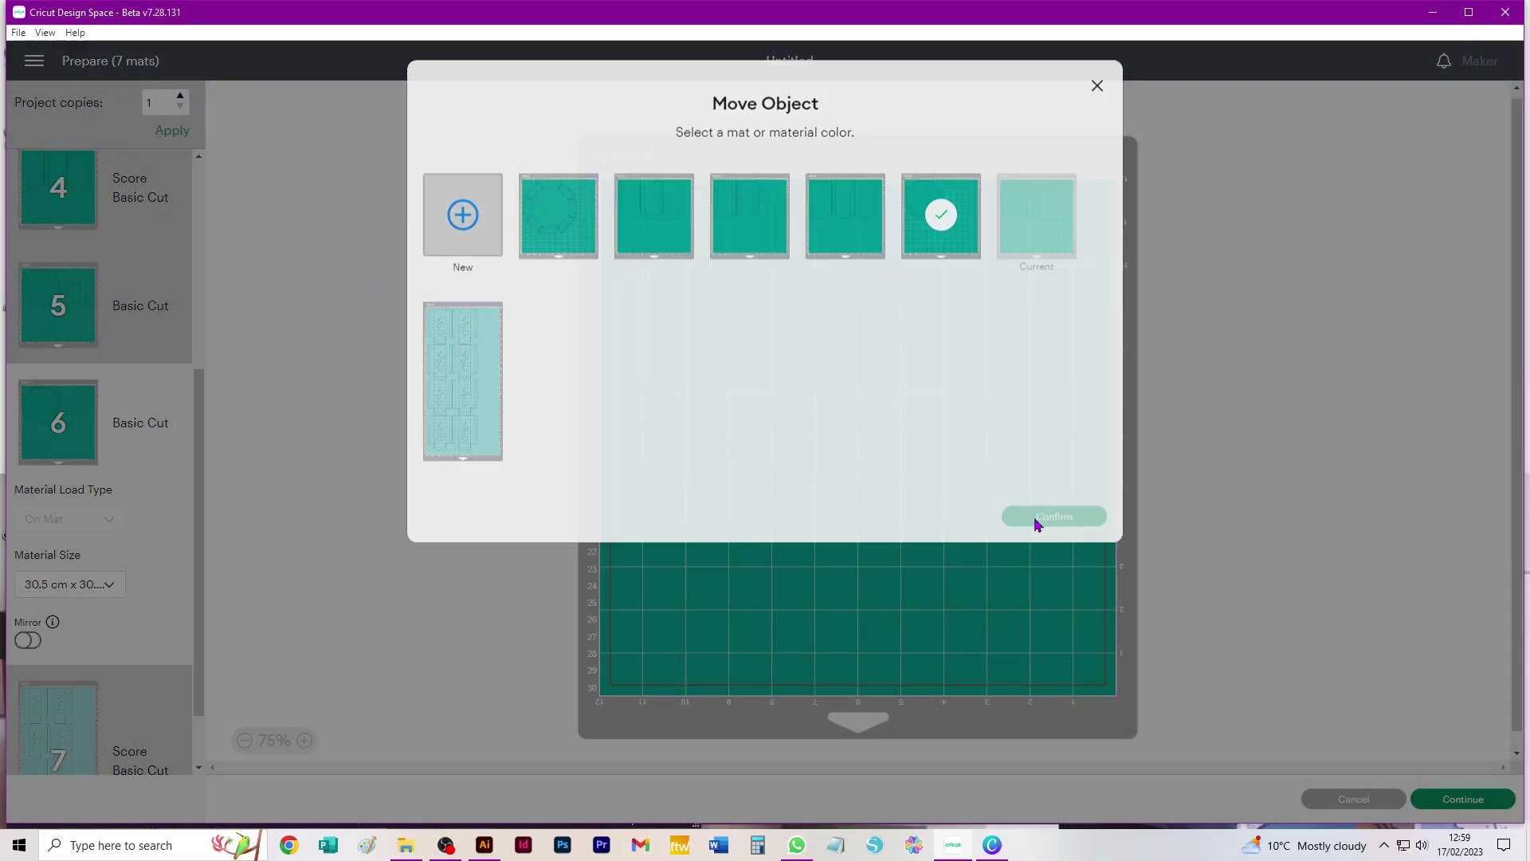
{"action": "left_click_drag", "start_coordinate": [745, 300], "coordinate": [879, 565]}
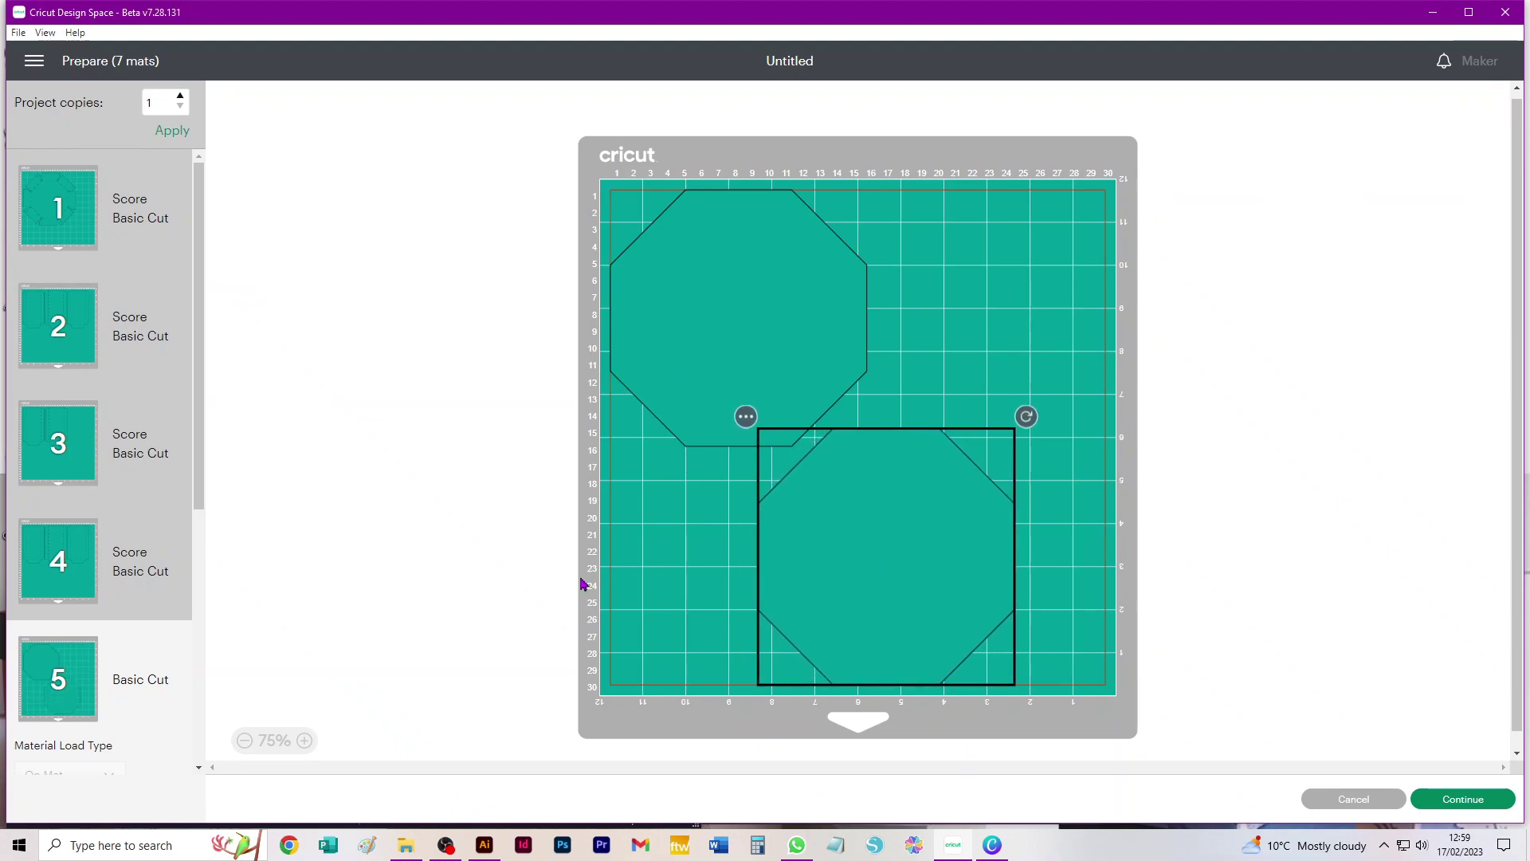
{"action": "scroll", "coordinate": [126, 493], "scroll_direction": "down", "scroll_amount": 5}
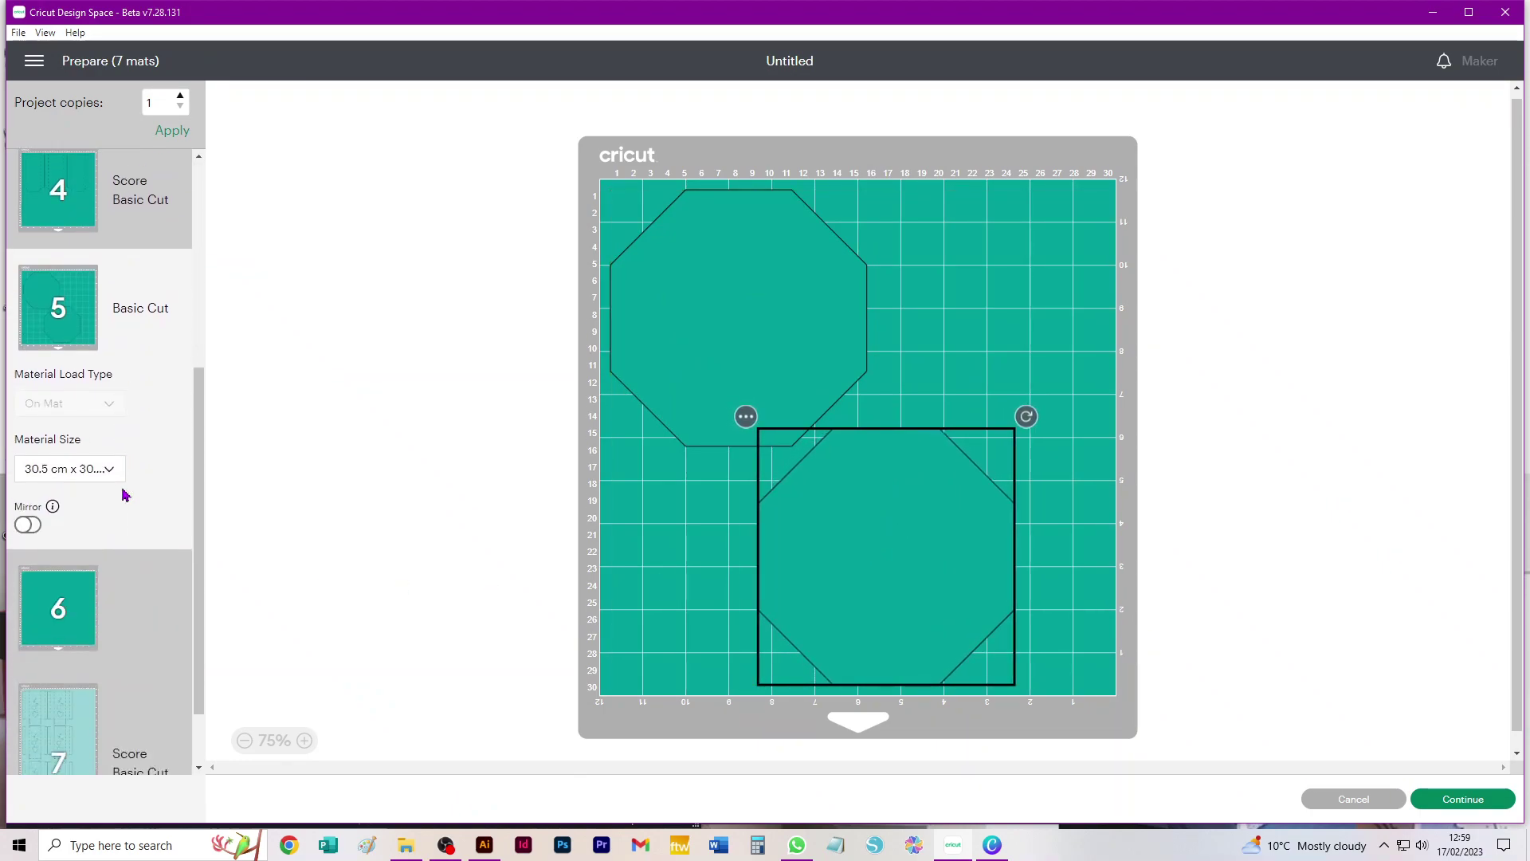
{"action": "scroll", "coordinate": [126, 495], "scroll_direction": "down", "scroll_amount": 1}
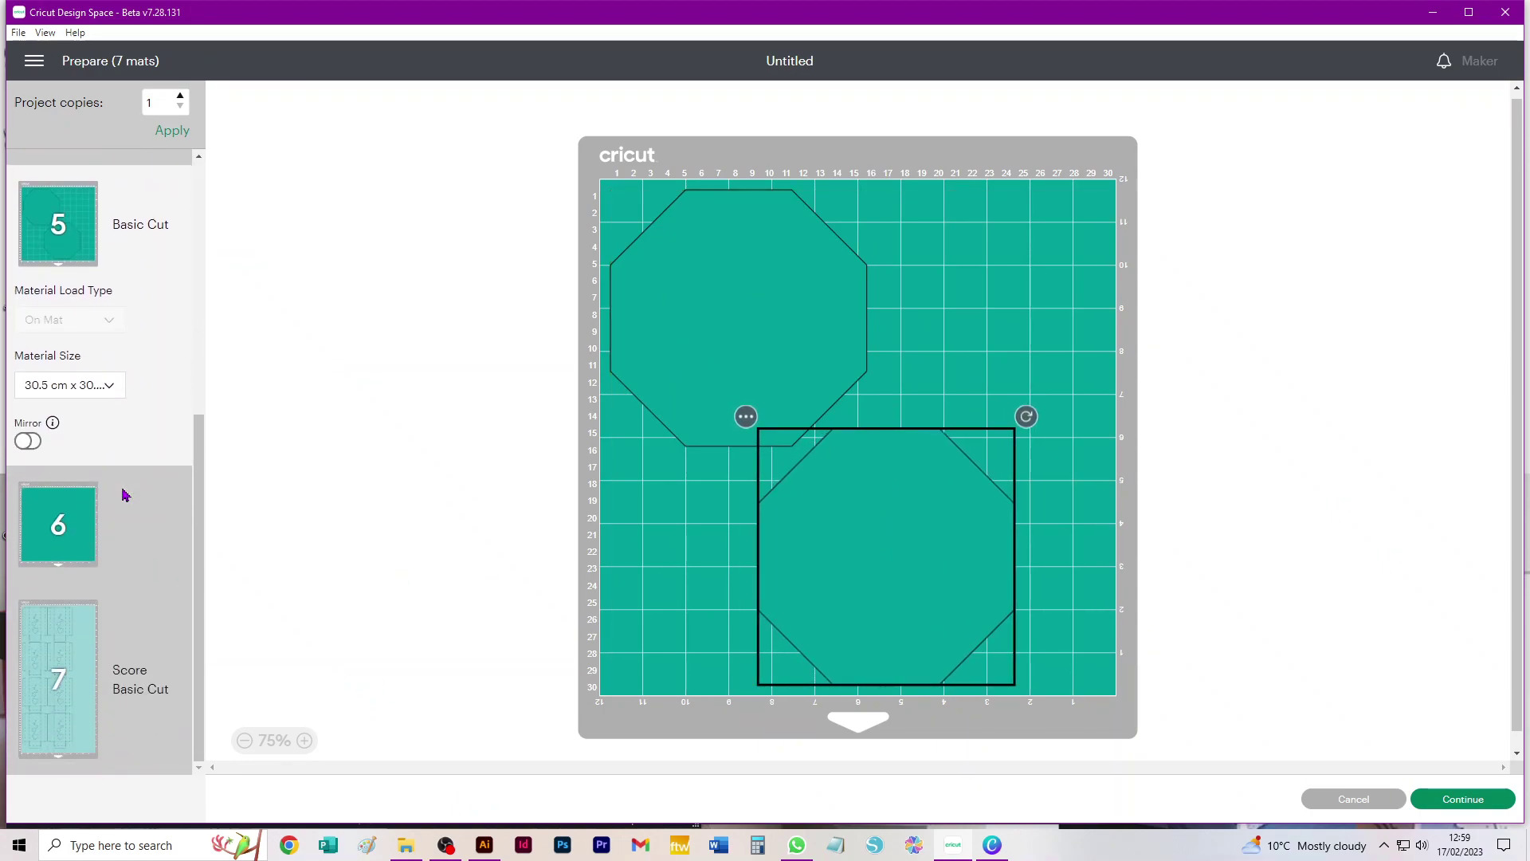
Step: Set mat 7's material size to 30.5 cm x 30.5 cm
{"action": "left_click", "coordinate": [66, 636]}
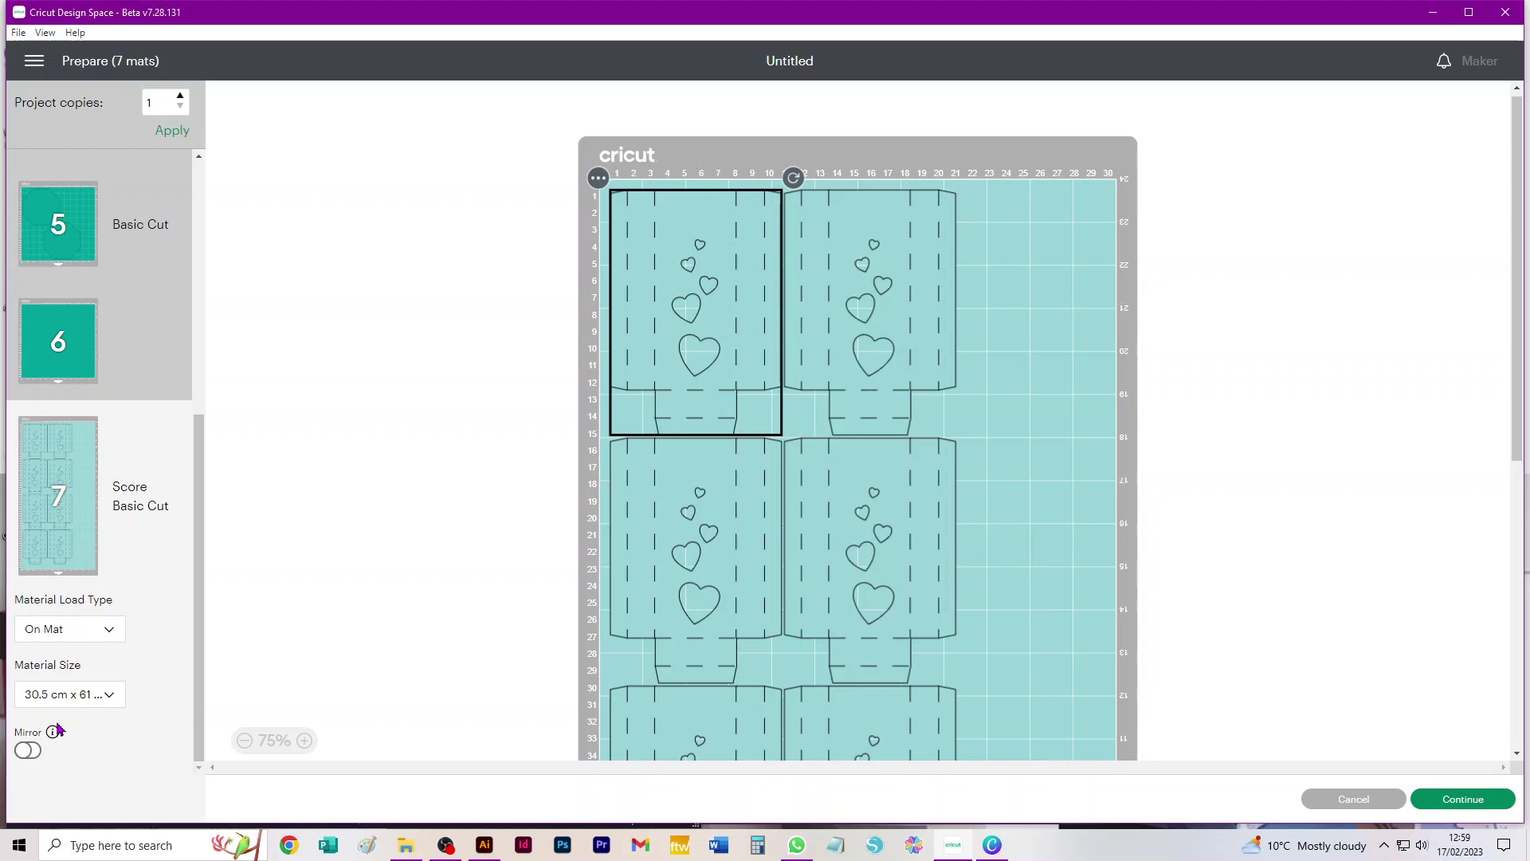
{"action": "left_click", "coordinate": [82, 698]}
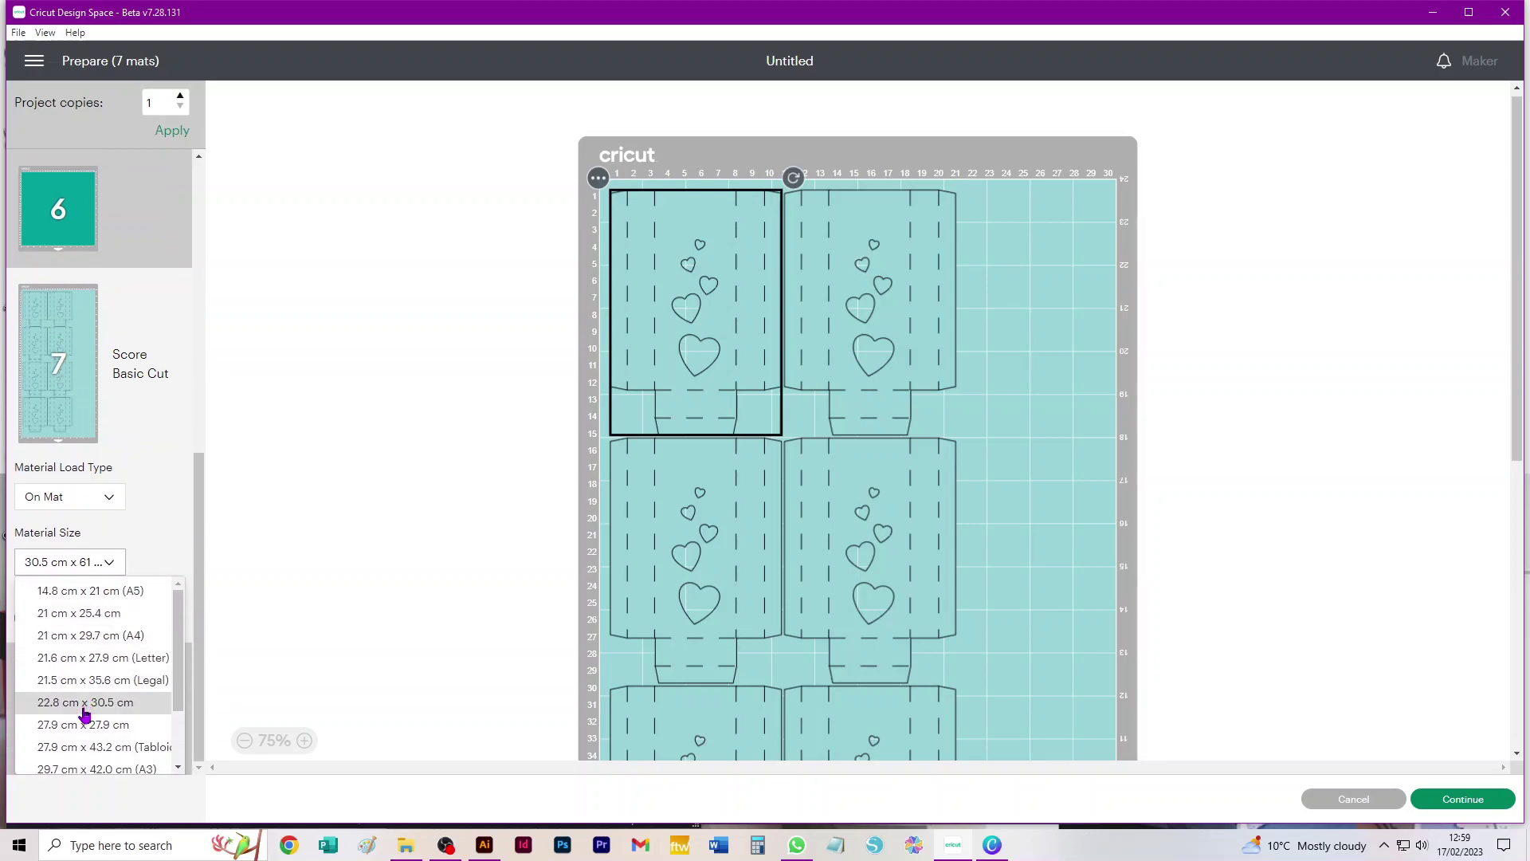
{"action": "scroll", "coordinate": [86, 721], "scroll_direction": "down", "scroll_amount": 2}
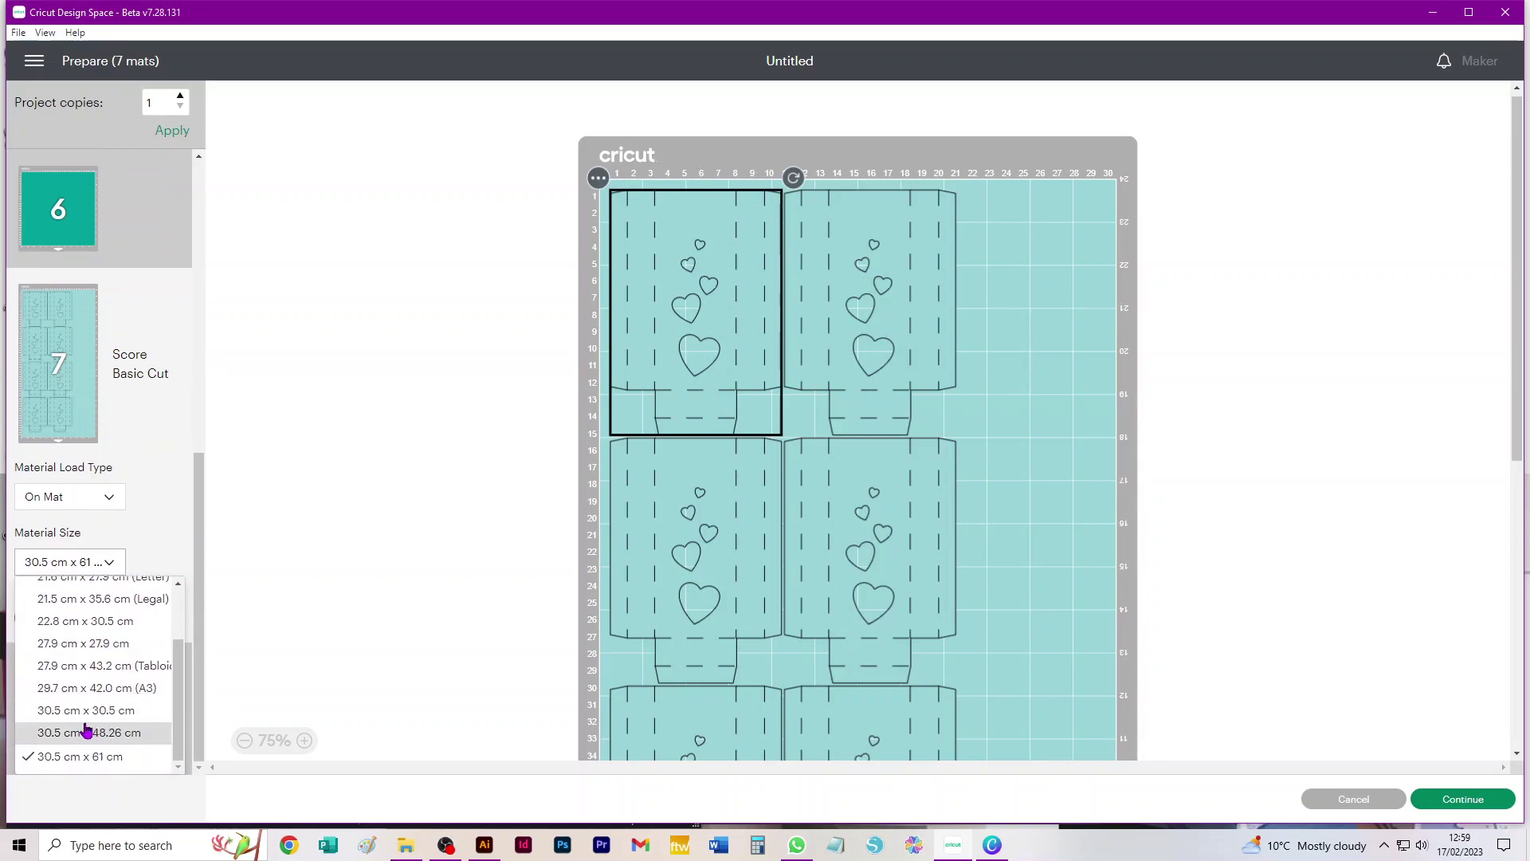
{"action": "left_click", "coordinate": [86, 732]}
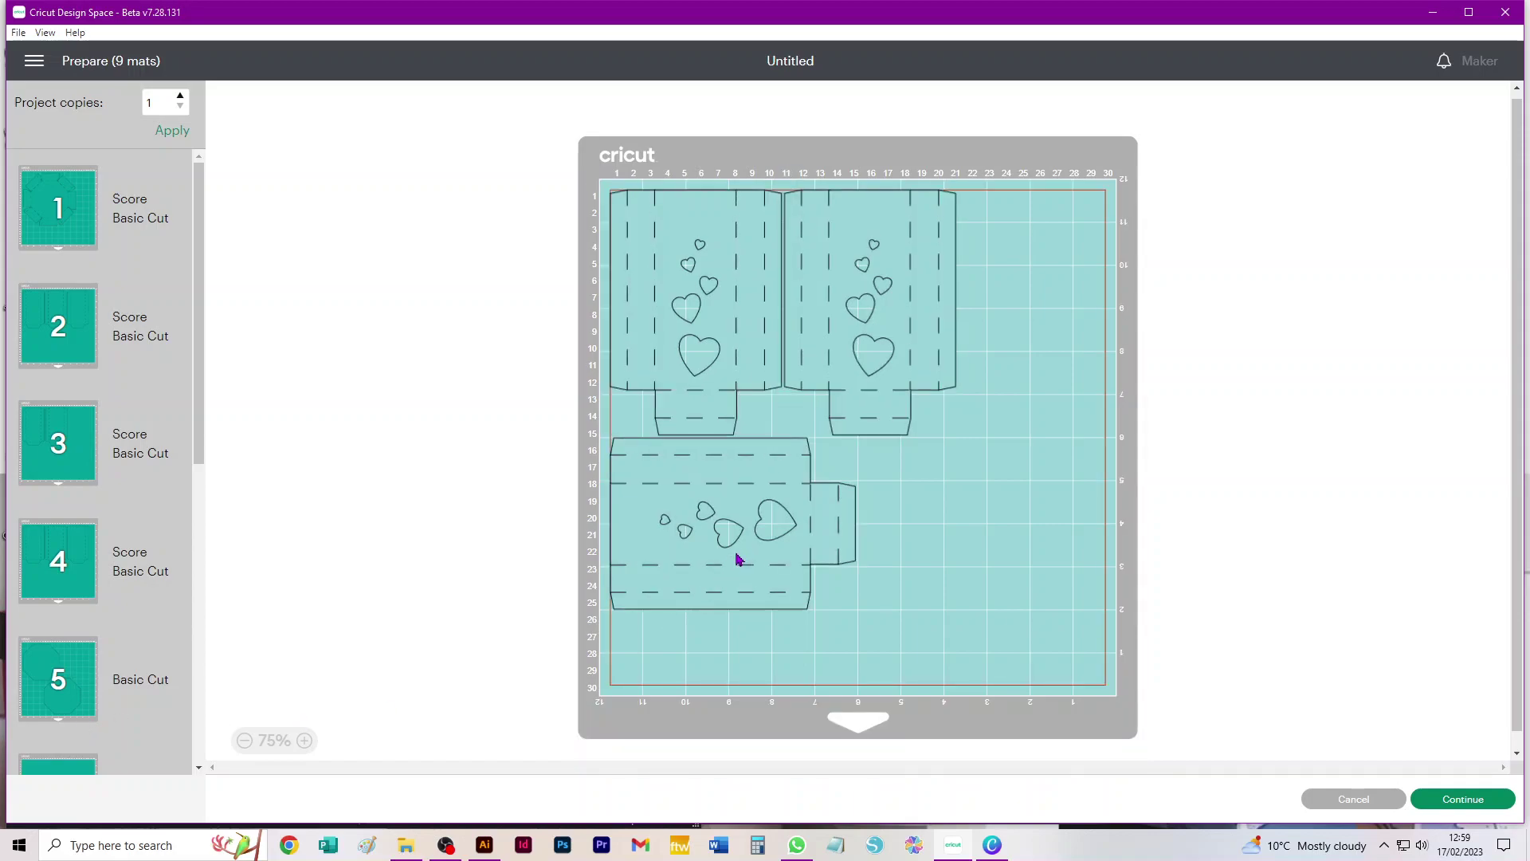
Step: Rotate the sideways heart box upright and tuck it under the first box
{"action": "left_click", "coordinate": [737, 559]}
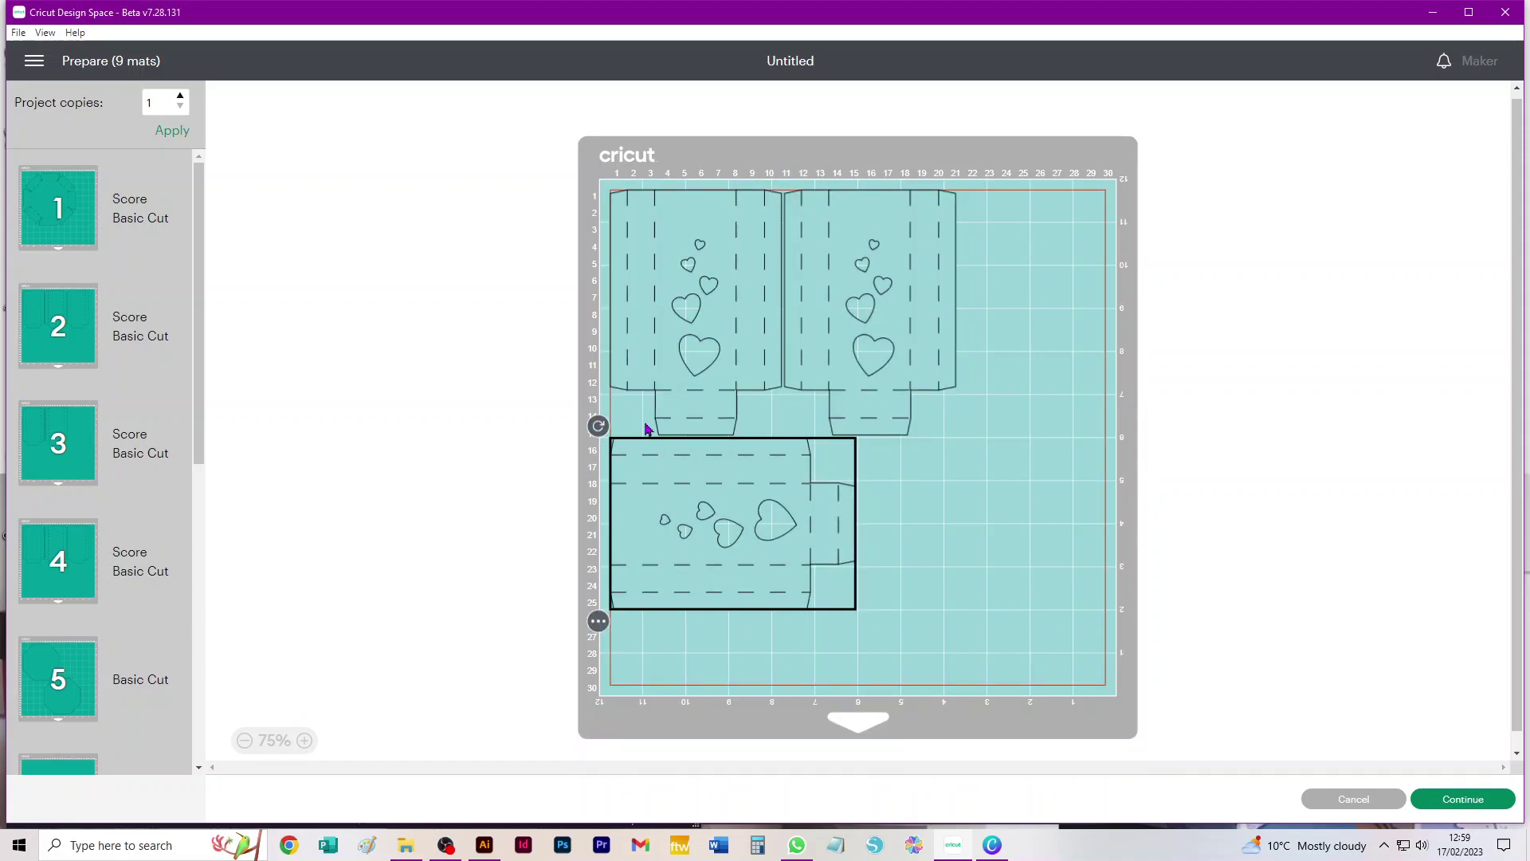
{"action": "left_click_drag", "start_coordinate": [599, 426], "coordinate": [828, 388]}
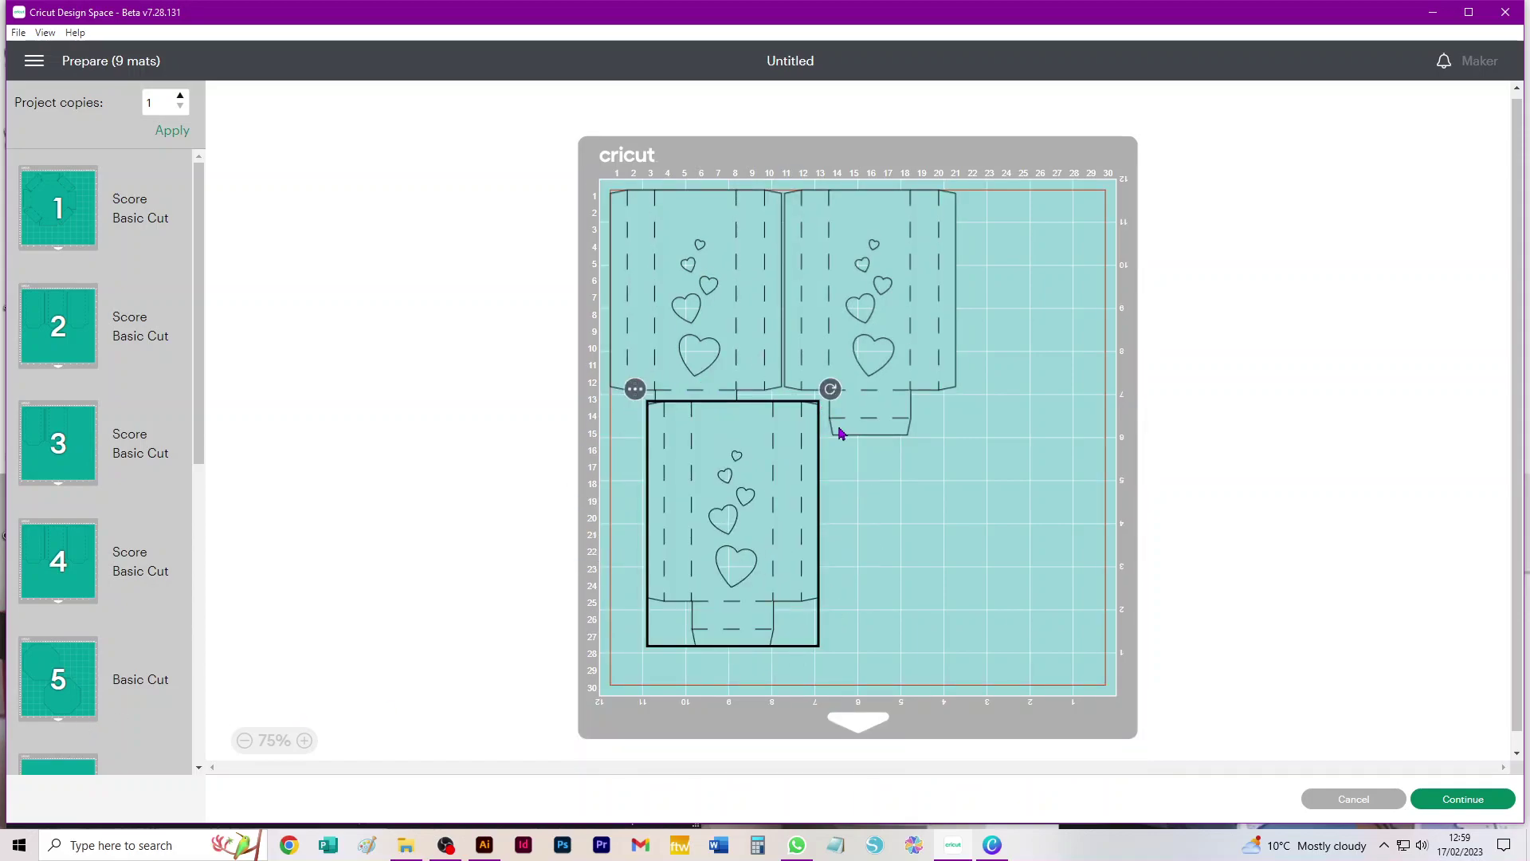
{"action": "left_click_drag", "start_coordinate": [726, 520], "coordinate": [688, 558]}
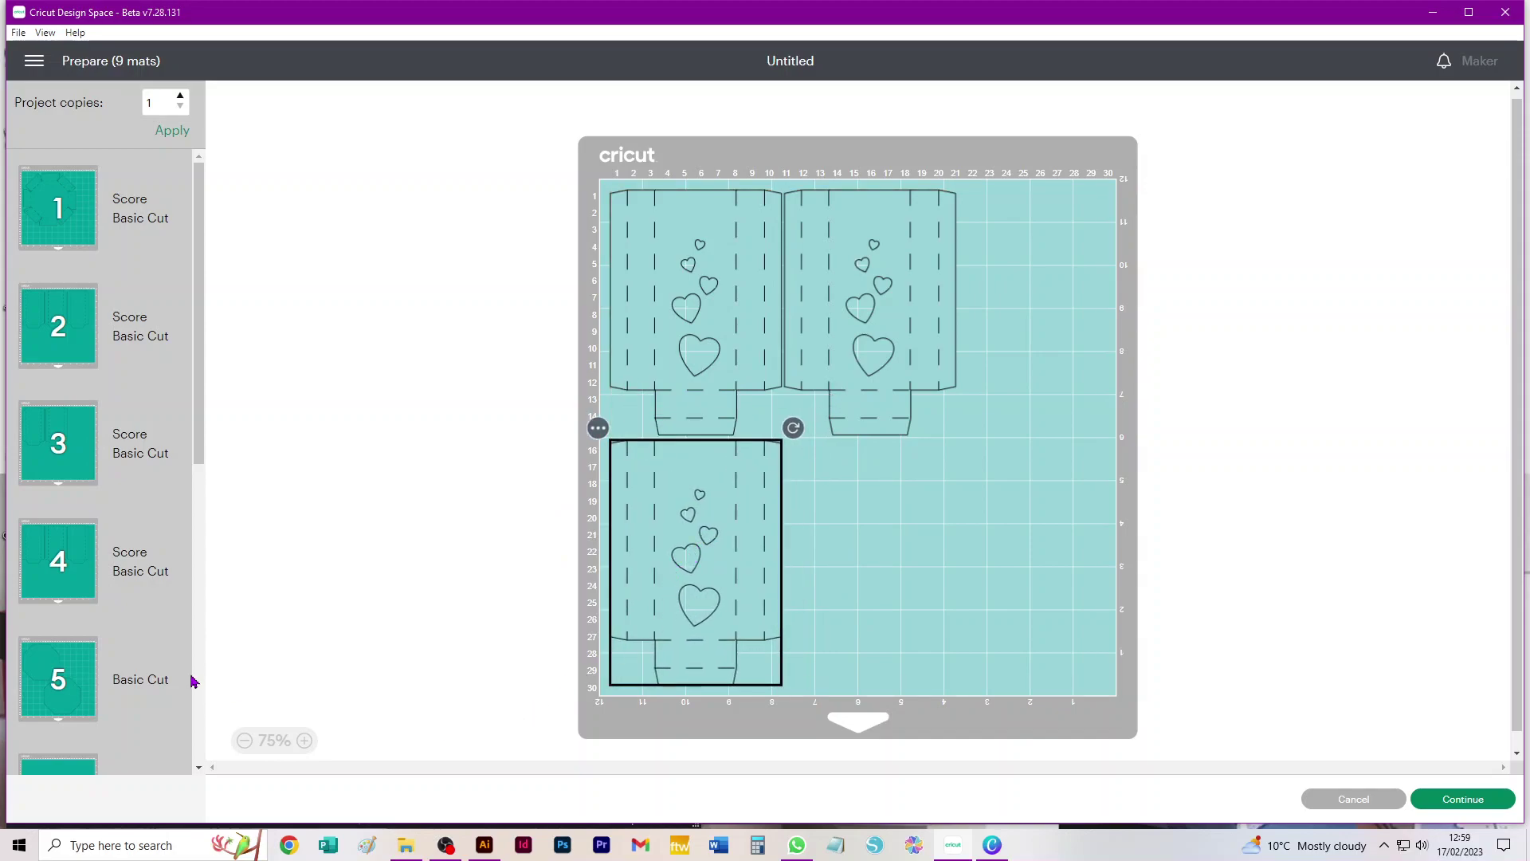
{"action": "scroll", "coordinate": [99, 629], "scroll_direction": "down", "scroll_amount": 5}
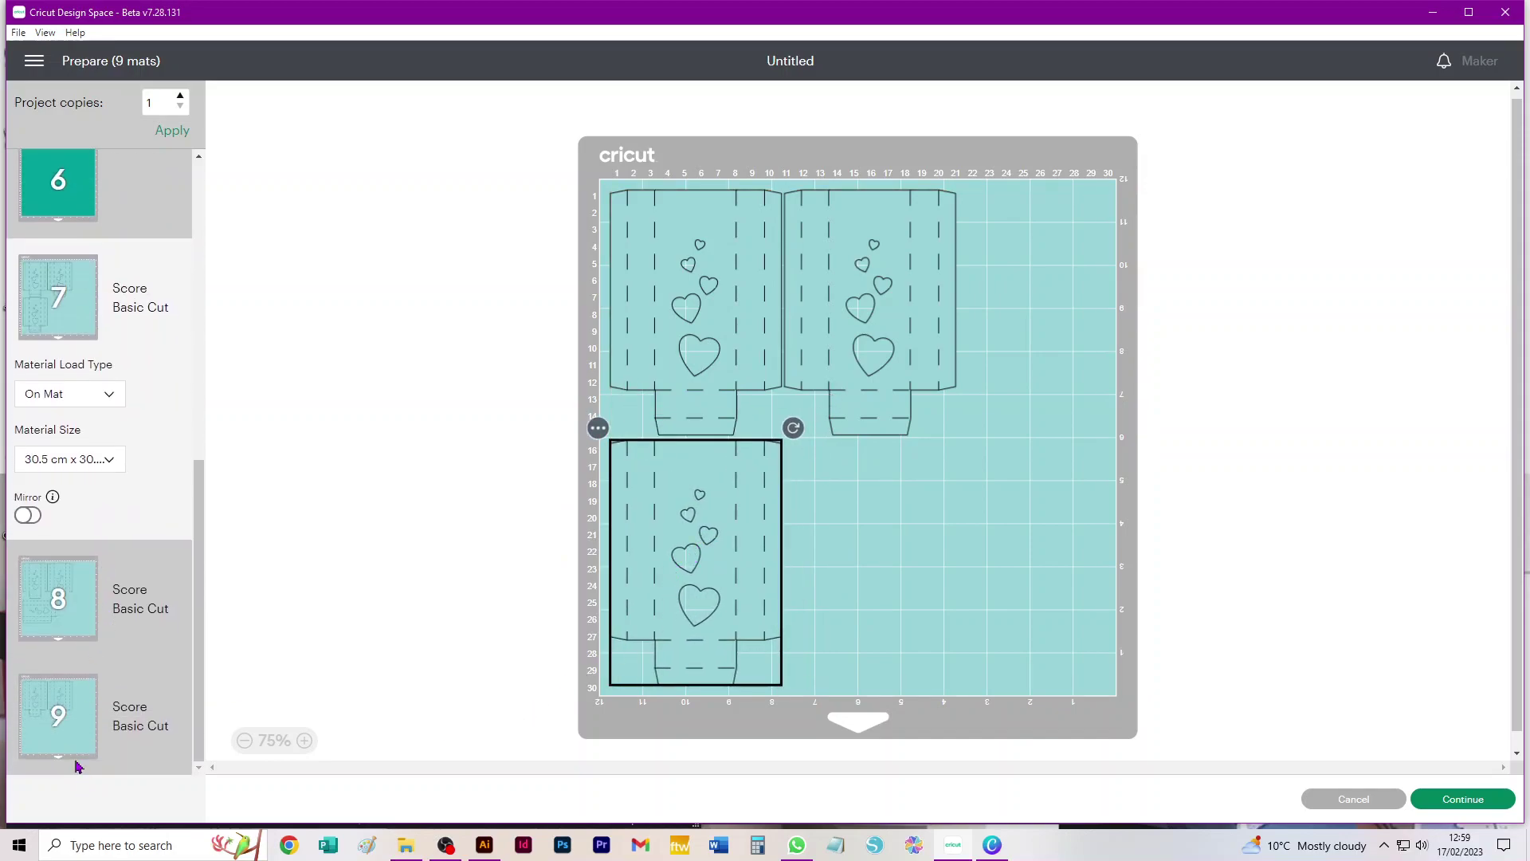
Step: Move mat 9's box onto mat 7 and place it at the mat's lower right
{"action": "left_click", "coordinate": [51, 707]}
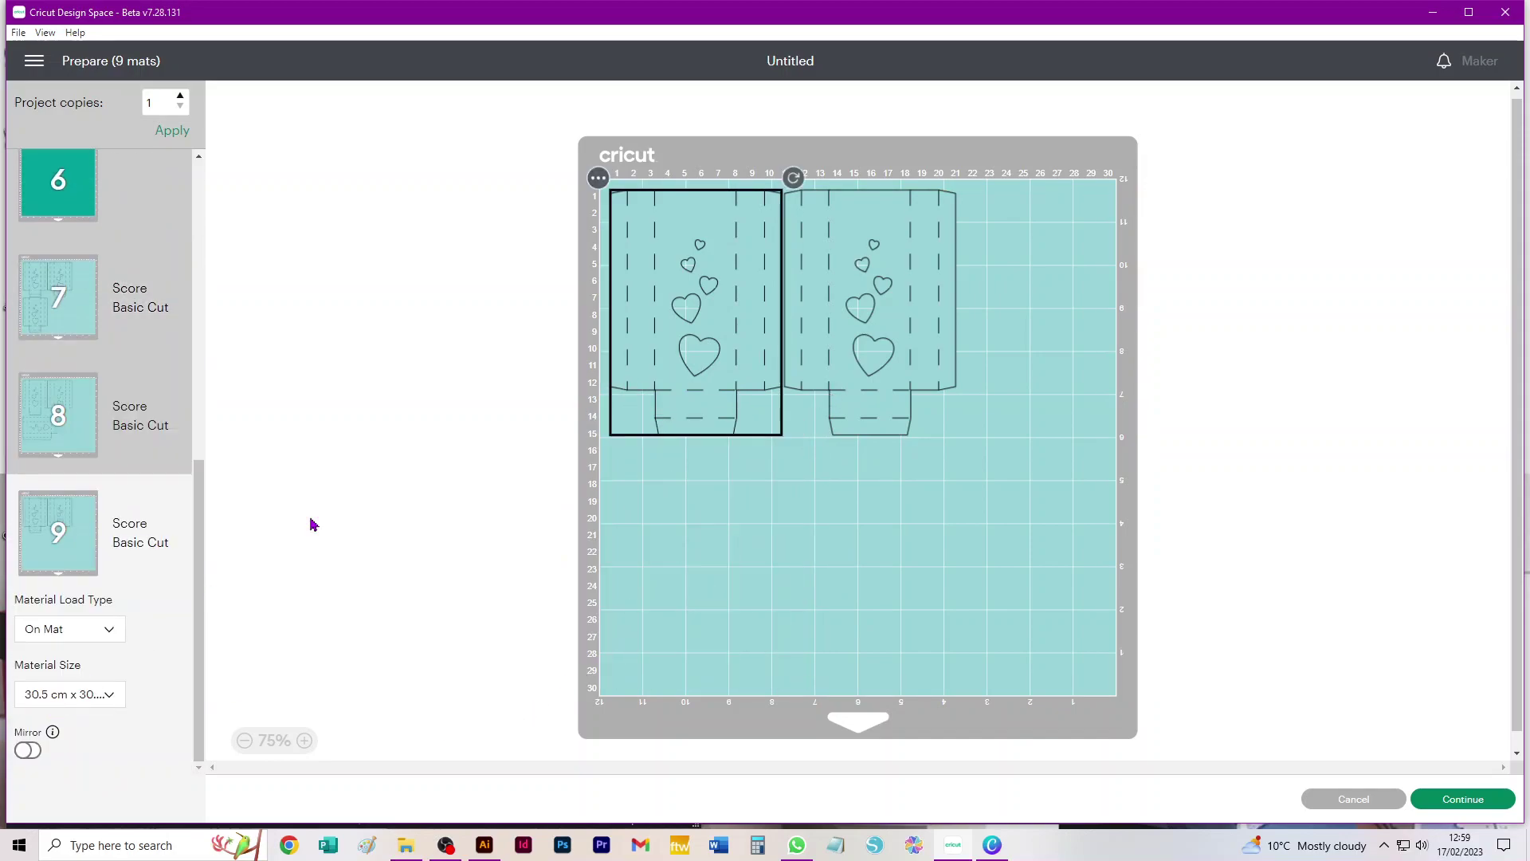
{"action": "left_click", "coordinate": [599, 179]}
{"action": "left_click", "coordinate": [579, 211]}
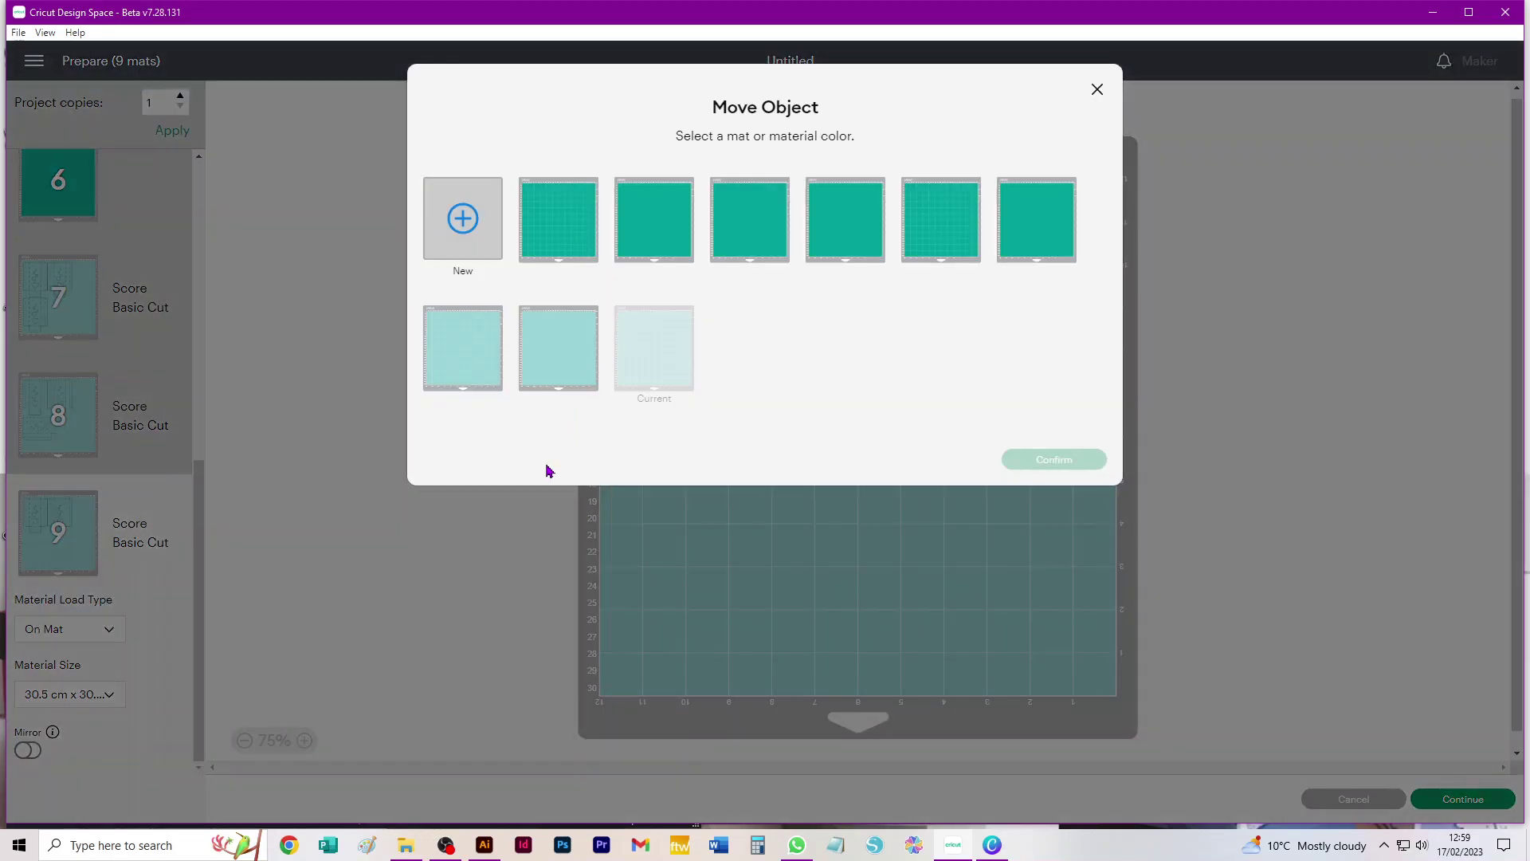
{"action": "left_click", "coordinate": [464, 346]}
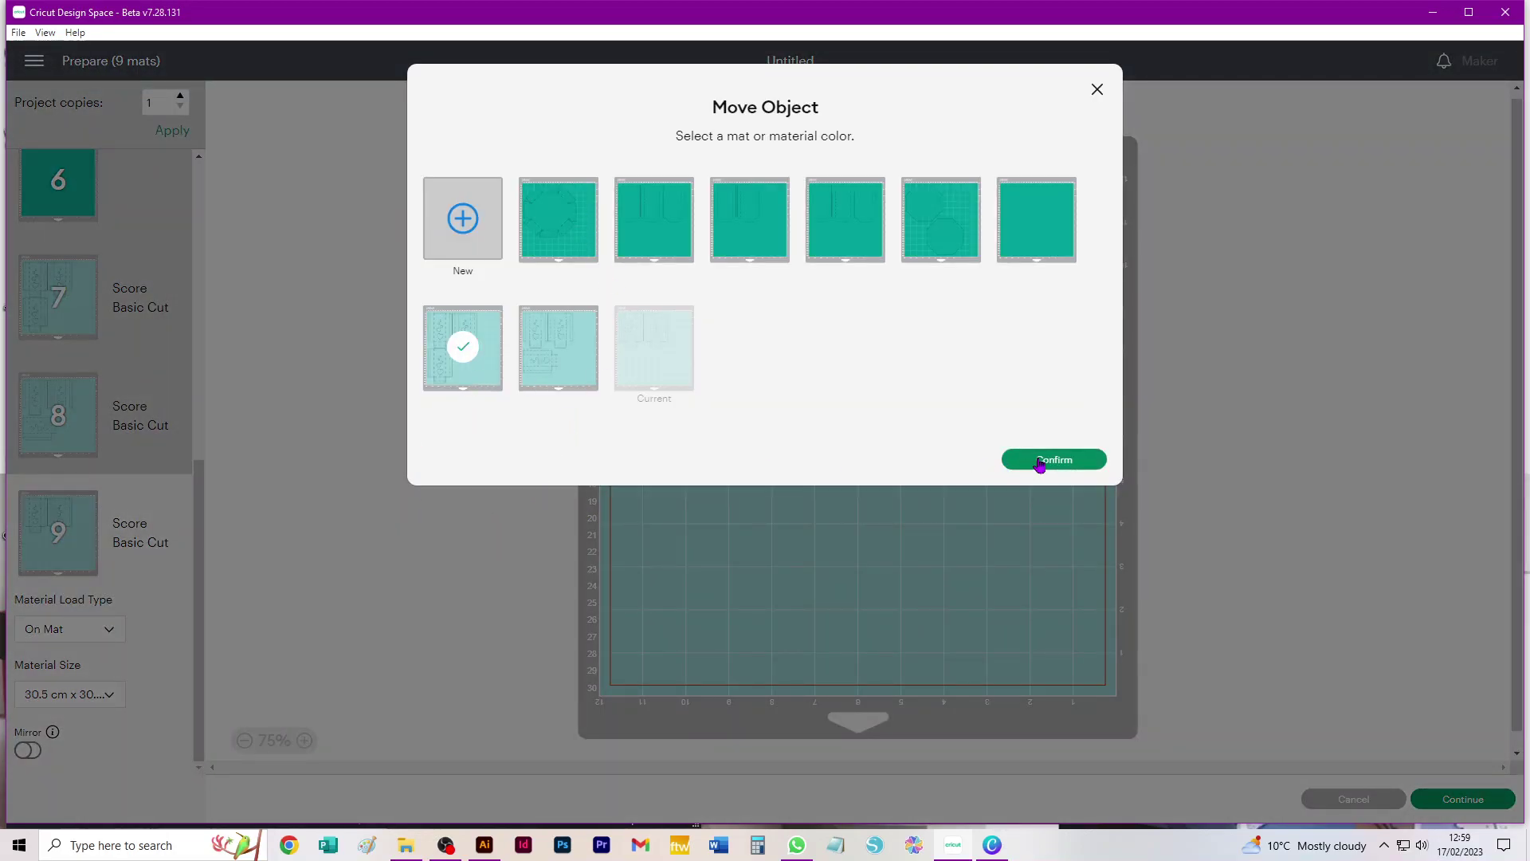
{"action": "left_click", "coordinate": [1040, 461]}
{"action": "left_click_drag", "start_coordinate": [672, 280], "coordinate": [850, 596]}
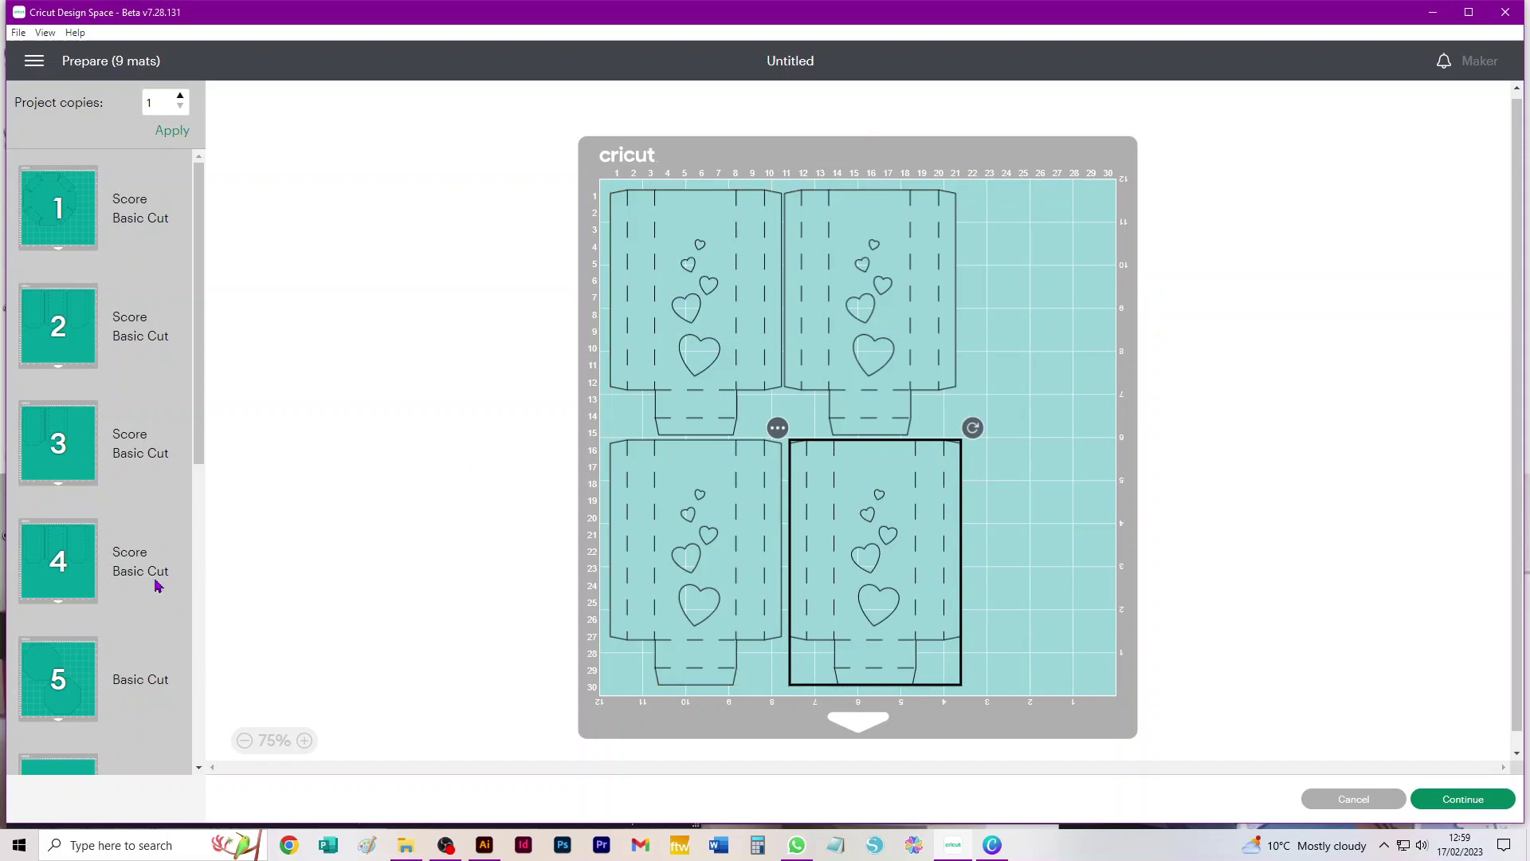
{"action": "scroll", "coordinate": [133, 546], "scroll_direction": "down", "scroll_amount": 6}
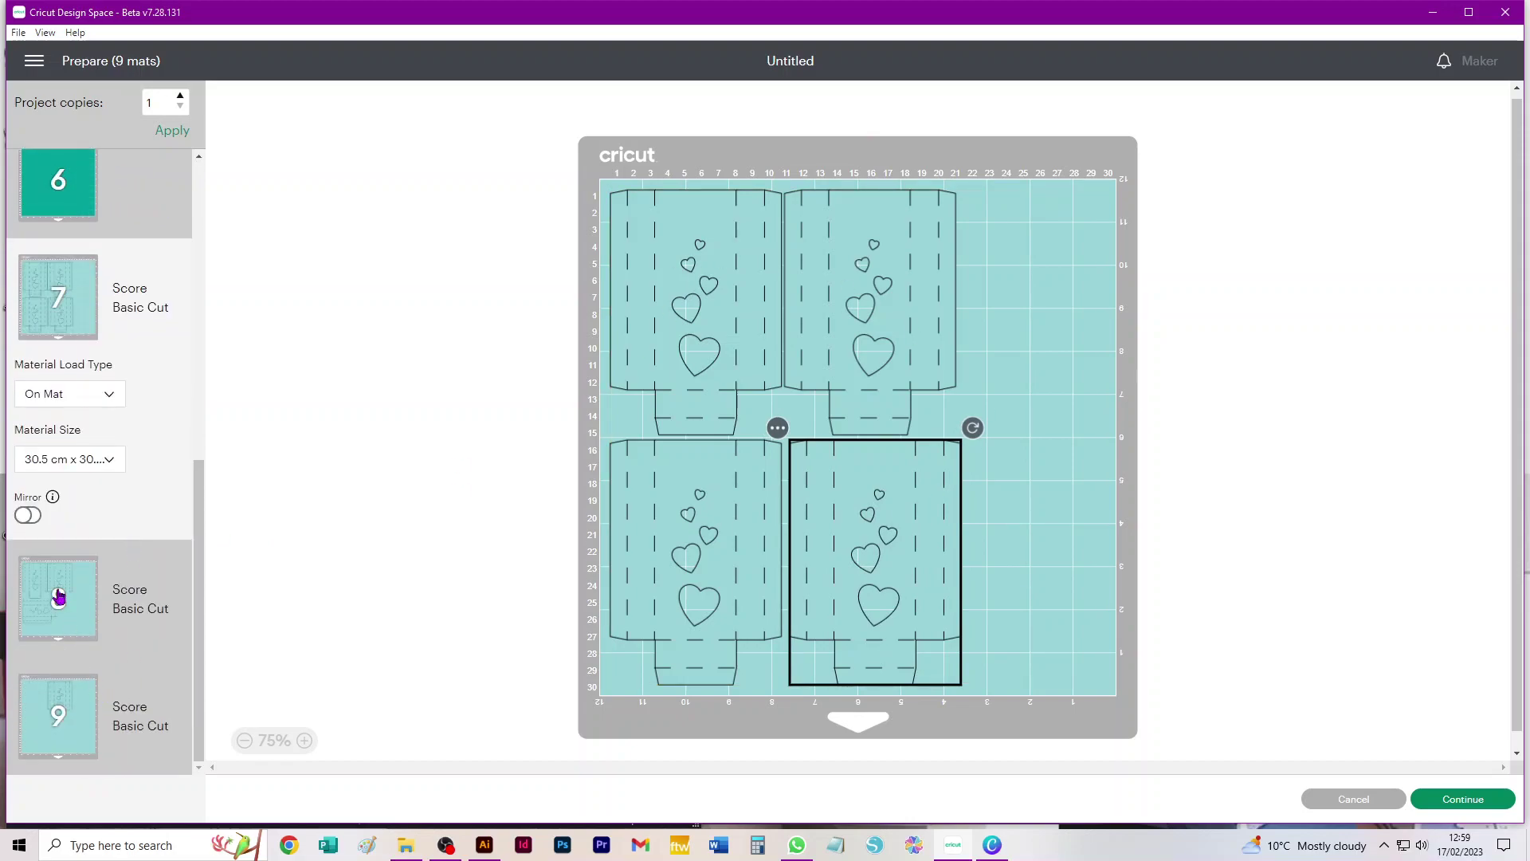
Step: Turn mat 8's box upright and move it under the first box
{"action": "left_click", "coordinate": [58, 596]}
{"action": "left_click_drag", "start_coordinate": [598, 427], "coordinate": [827, 428]}
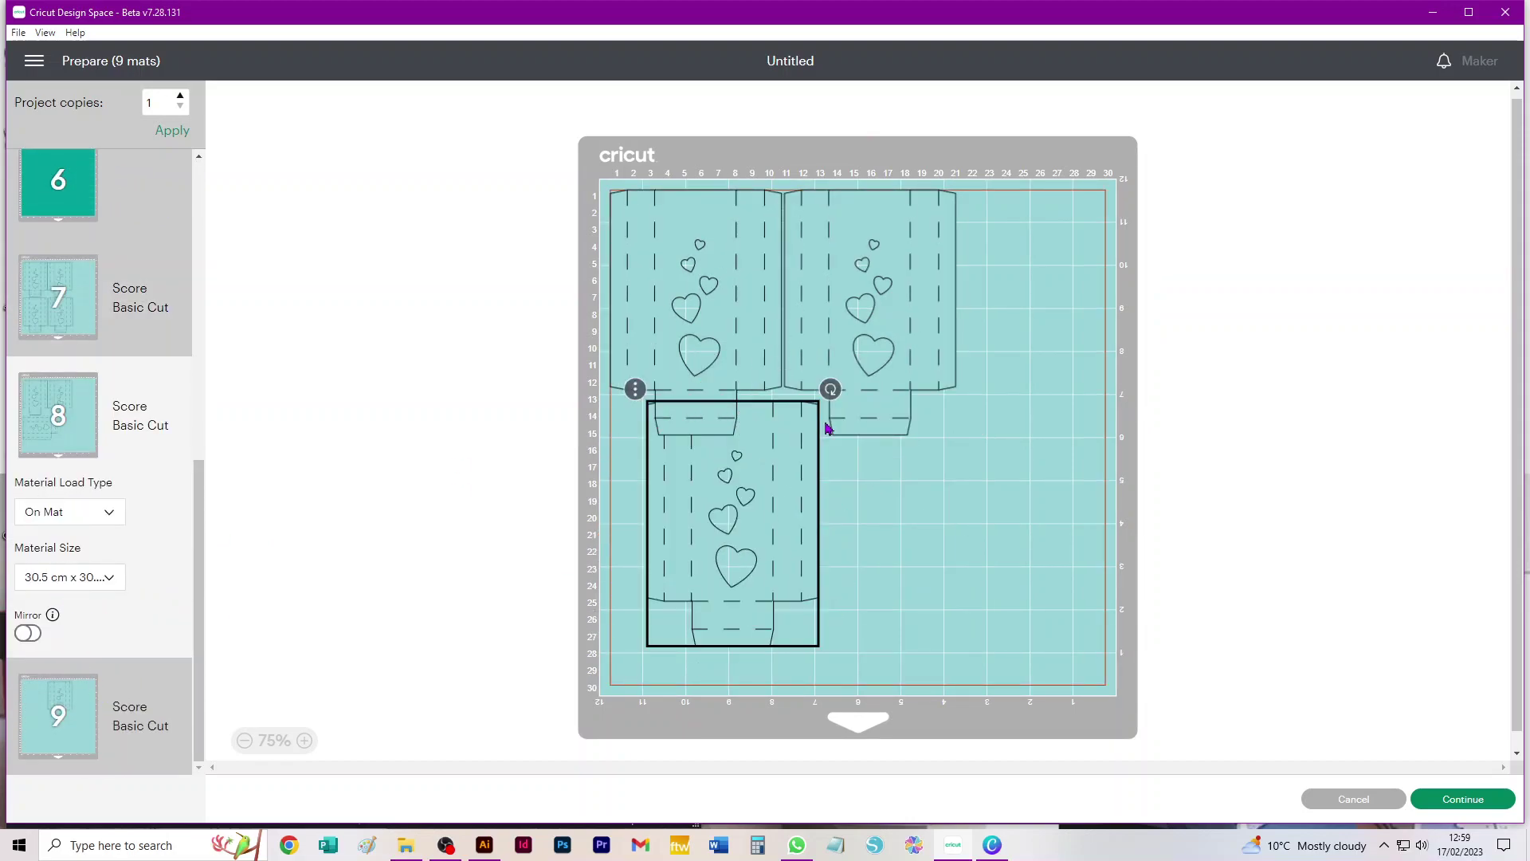
{"action": "left_click_drag", "start_coordinate": [745, 520], "coordinate": [706, 558]}
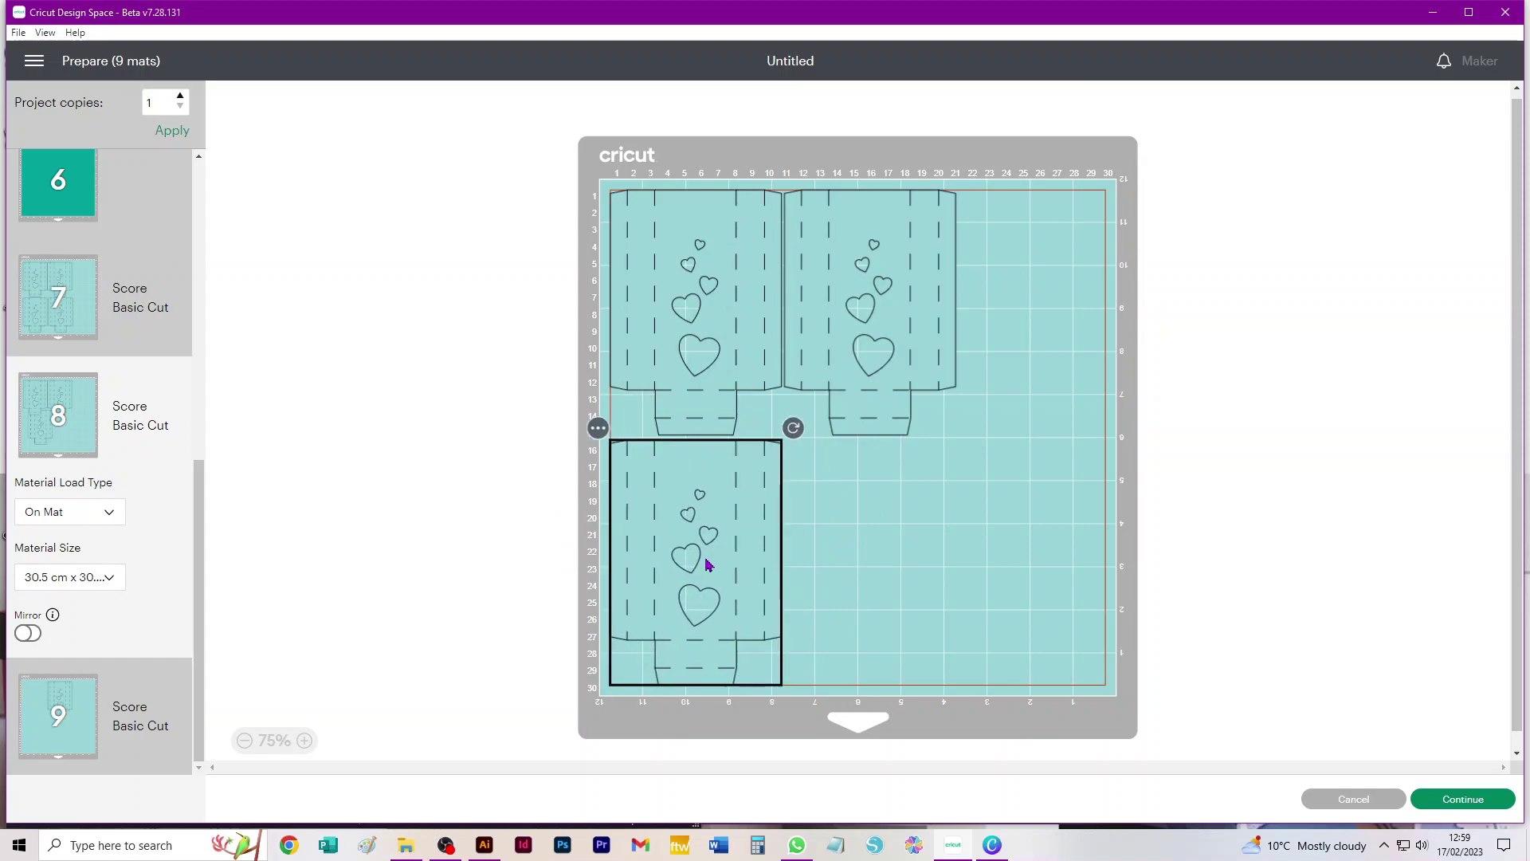
Step: Move mat 9's remaining heart panel onto the heart mat and arrange all four in a 2x2 grid
{"action": "left_click", "coordinate": [66, 712]}
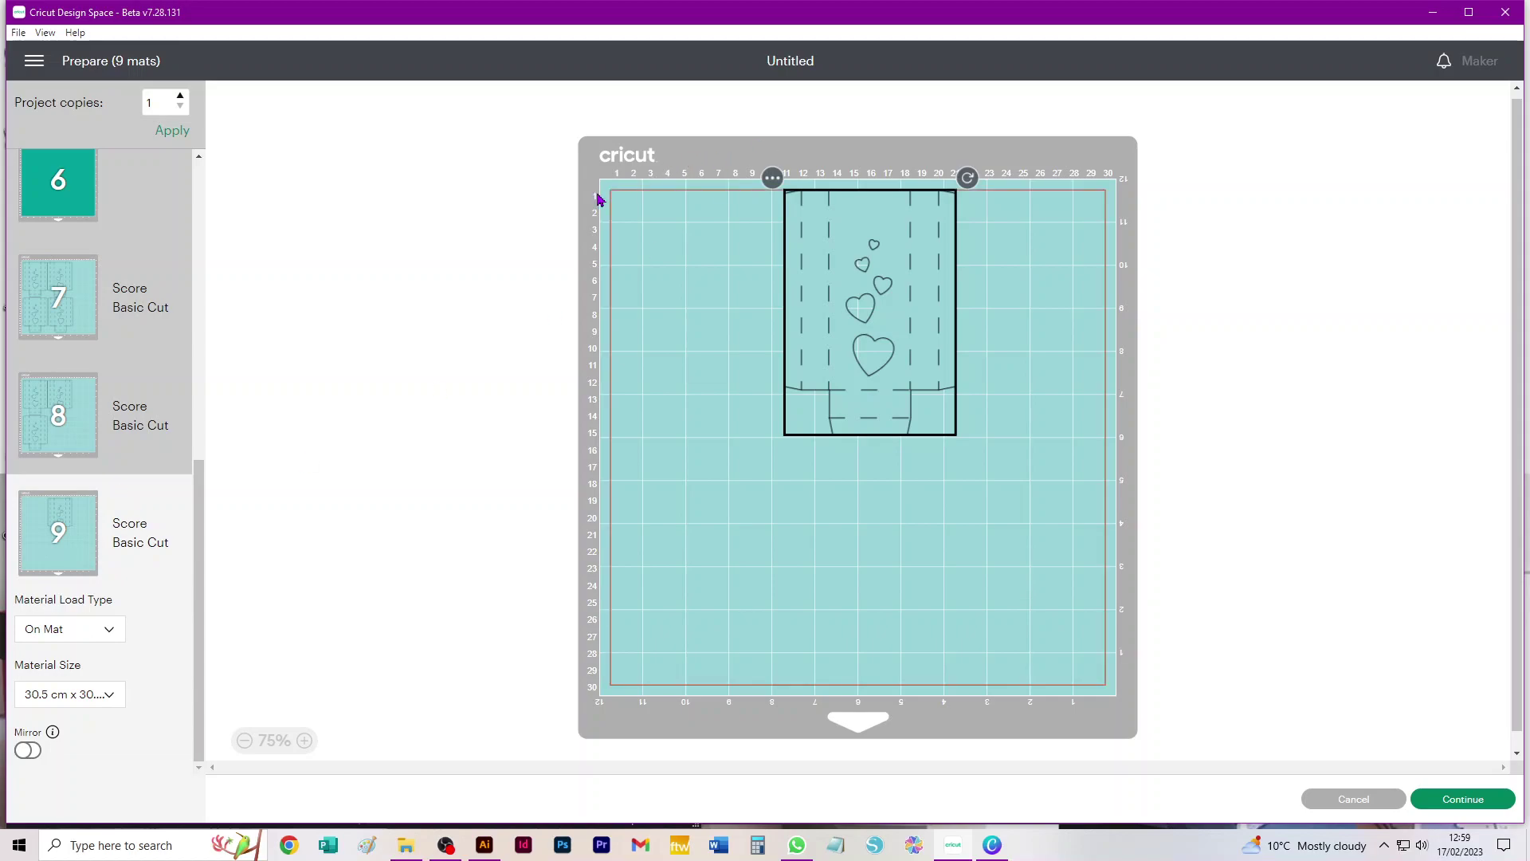
{"action": "left_click", "coordinate": [773, 179]}
{"action": "left_click", "coordinate": [768, 213]}
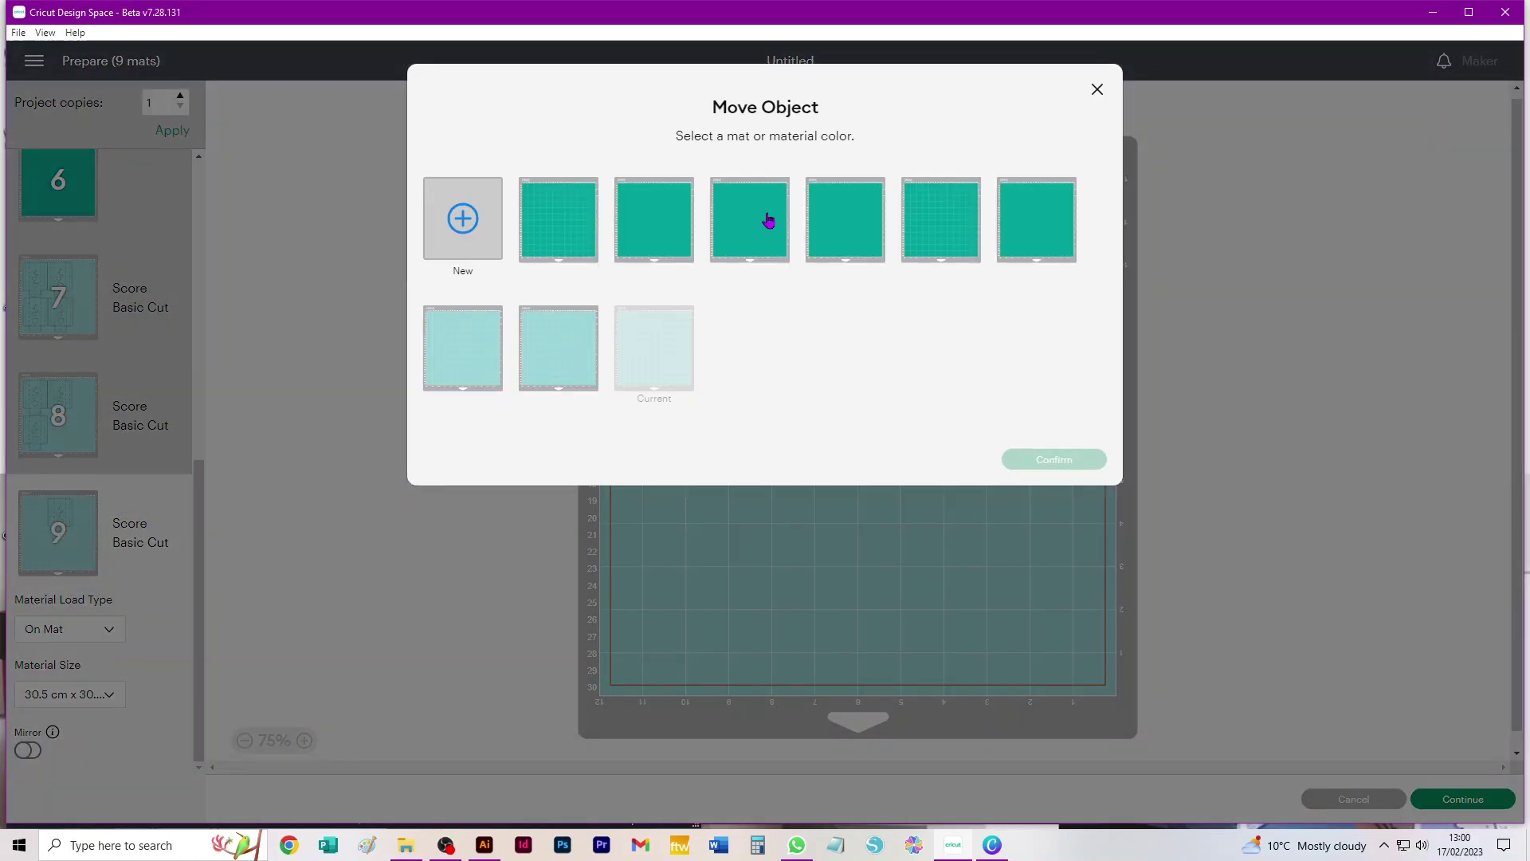
{"action": "left_click", "coordinate": [564, 365]}
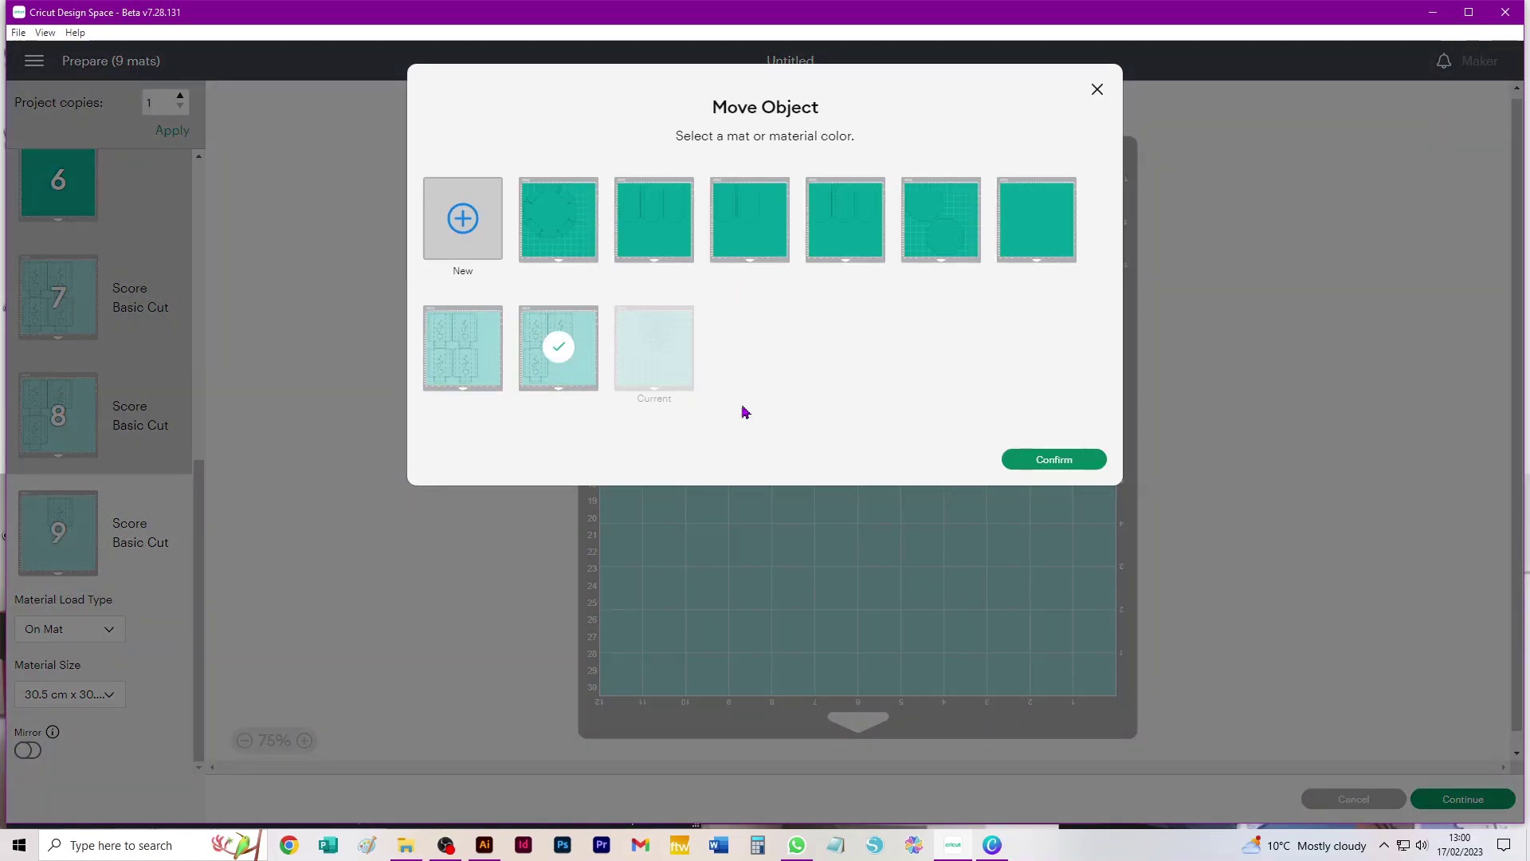
{"action": "left_click", "coordinate": [1042, 462]}
{"action": "left_click_drag", "start_coordinate": [667, 501], "coordinate": [632, 588]}
{"action": "left_click_drag", "start_coordinate": [686, 301], "coordinate": [660, 257]}
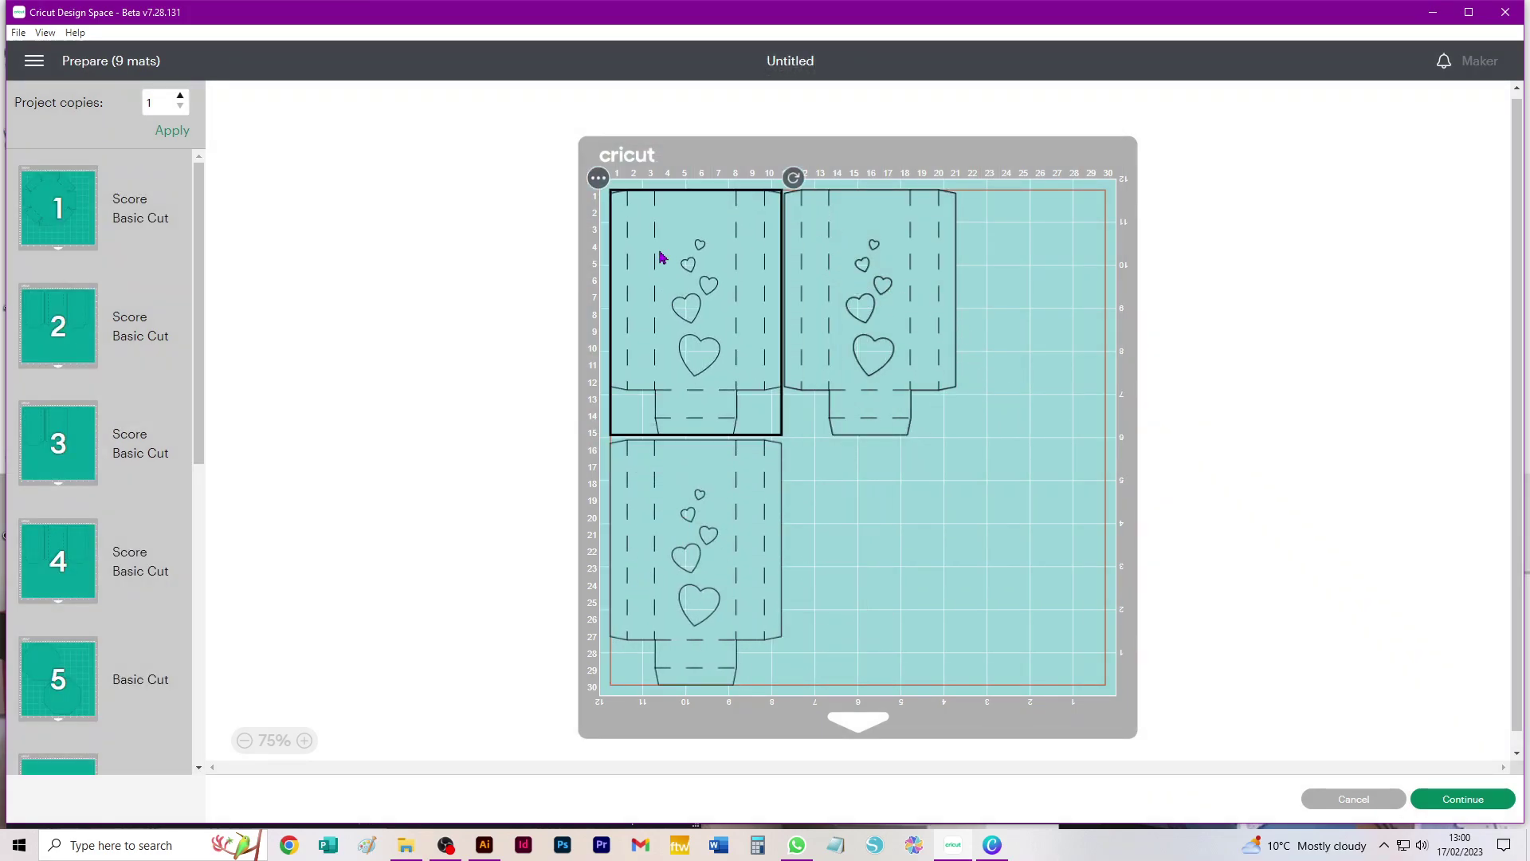
{"action": "left_click_drag", "start_coordinate": [851, 264], "coordinate": [858, 580]}
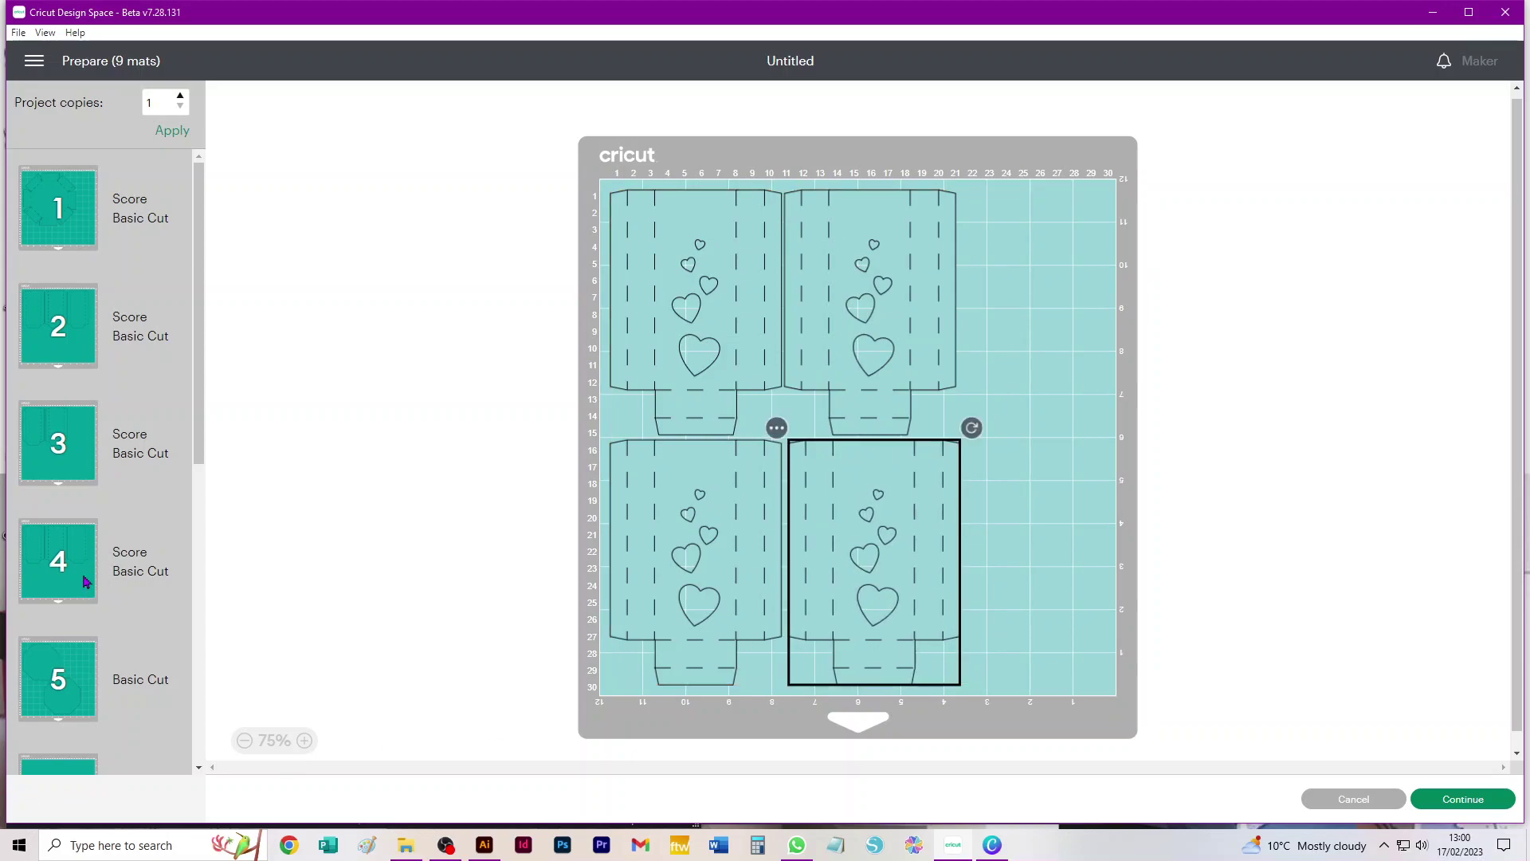
{"action": "scroll", "coordinate": [82, 581], "scroll_direction": "down", "scroll_amount": 6}
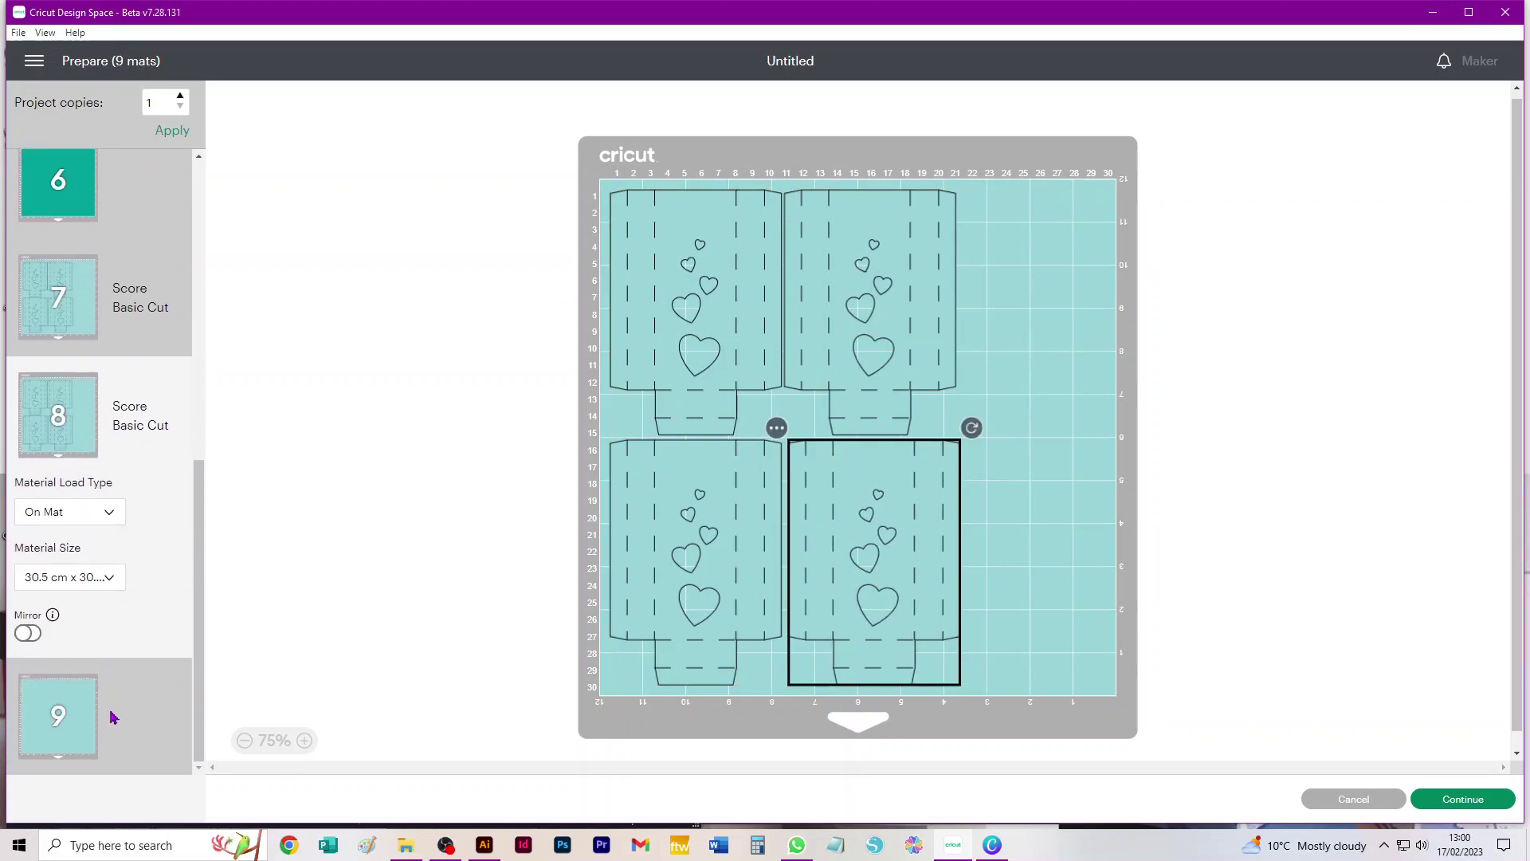
{"action": "scroll", "coordinate": [112, 717], "scroll_direction": "up", "scroll_amount": 5}
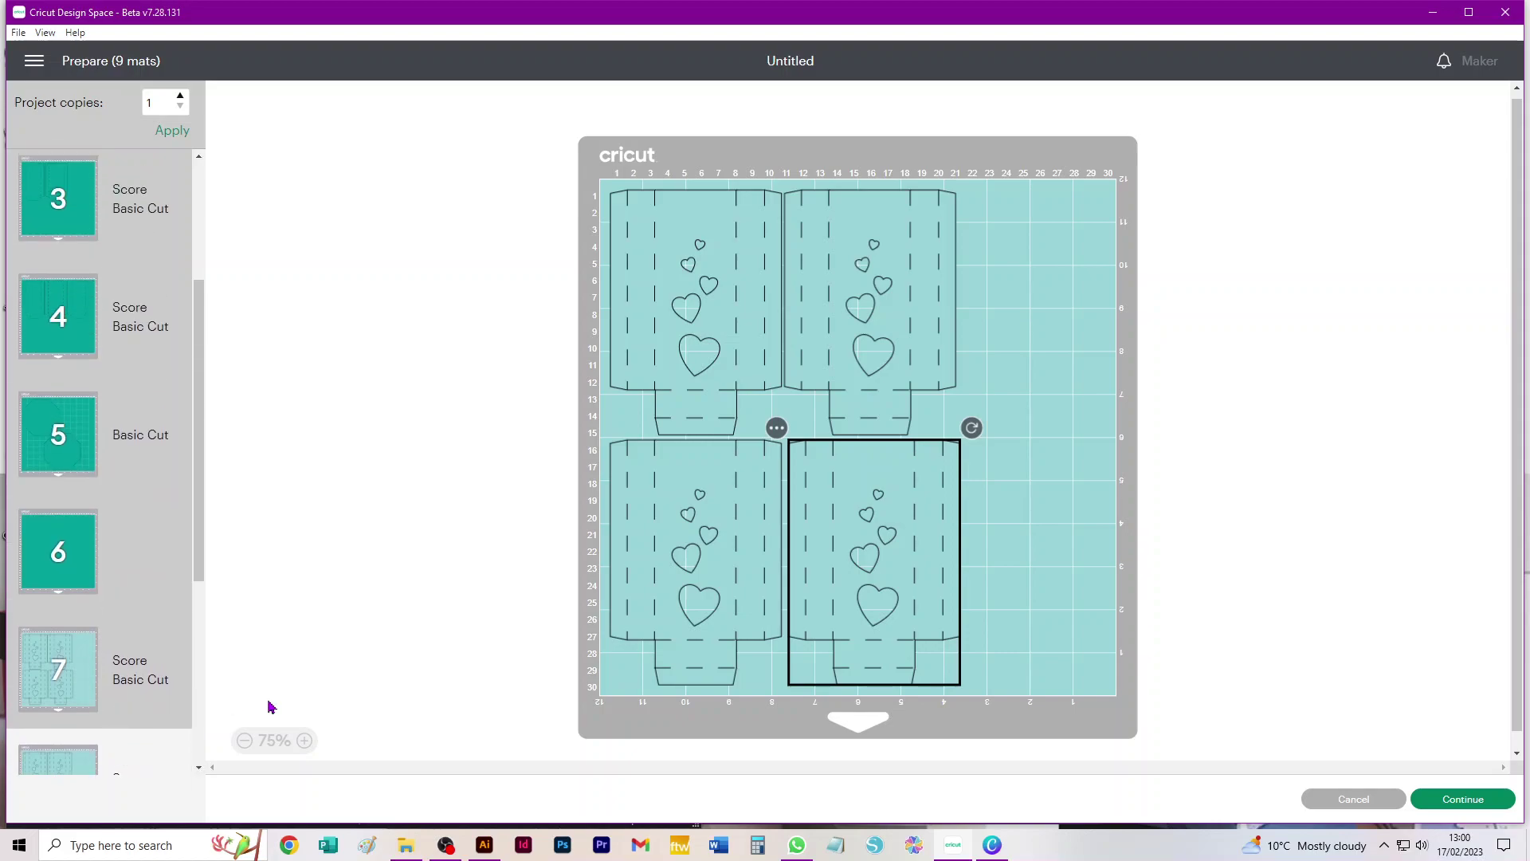
Step: Continue to cutting, then cancel the cut and return to the 7-mat preparation view
{"action": "left_click", "coordinate": [1444, 801]}
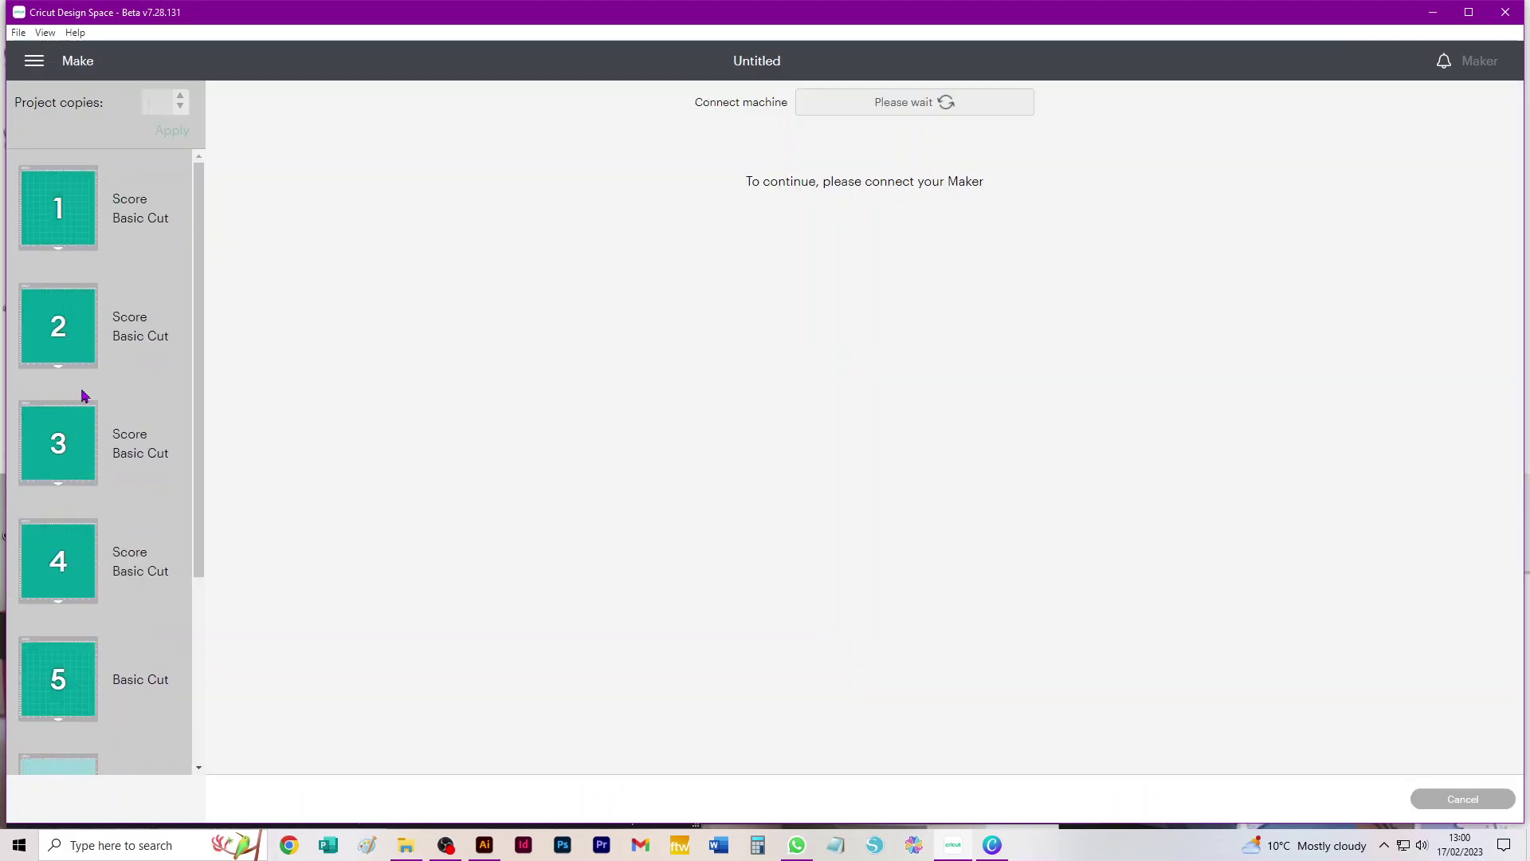
{"action": "scroll", "coordinate": [117, 274], "scroll_direction": "down", "scroll_amount": 4}
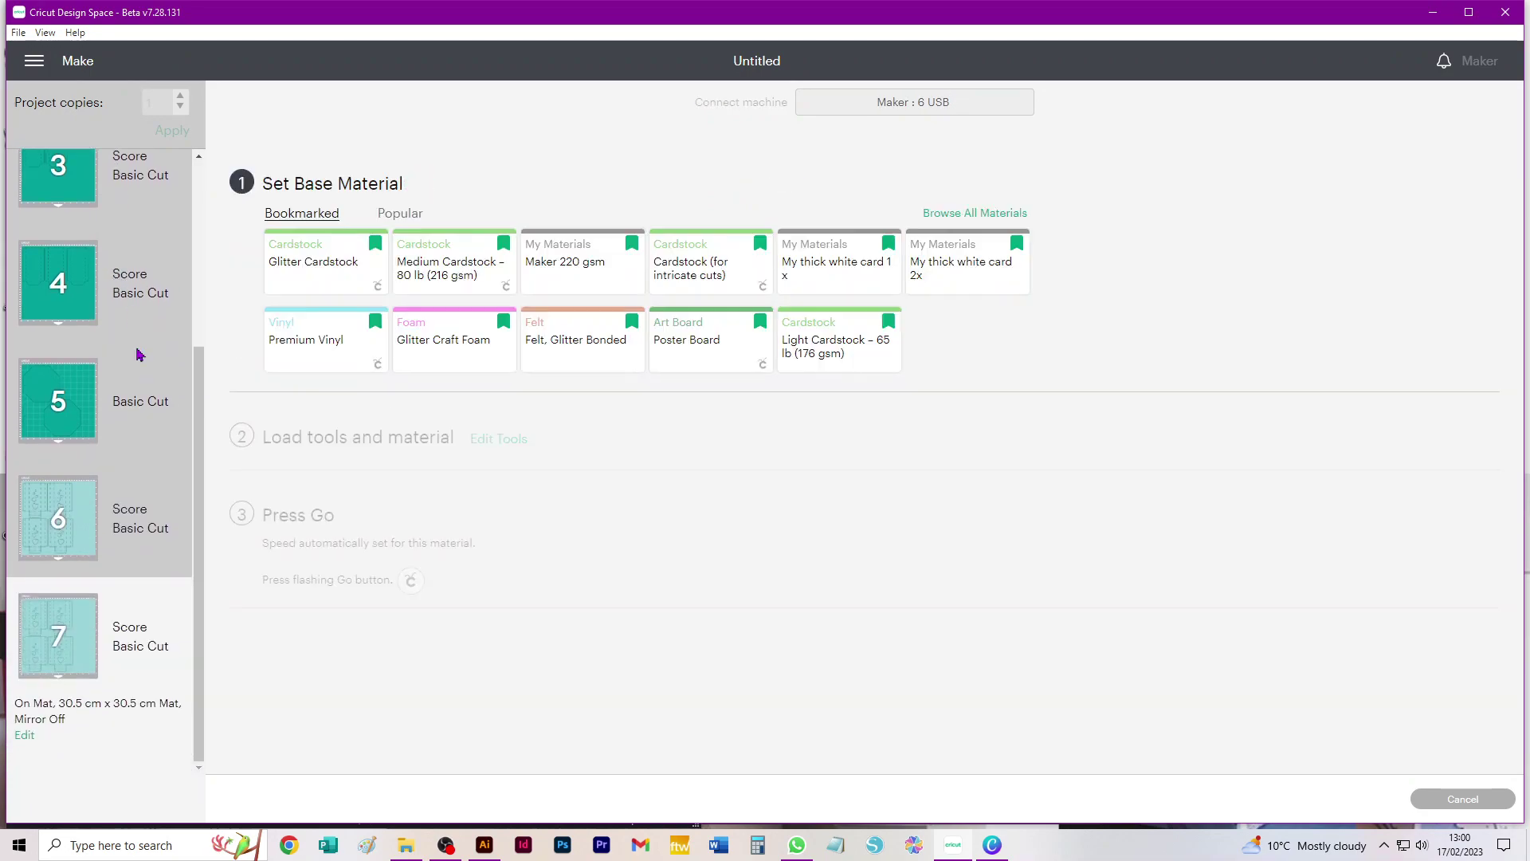
{"action": "scroll", "coordinate": [133, 335], "scroll_direction": "up", "scroll_amount": 4}
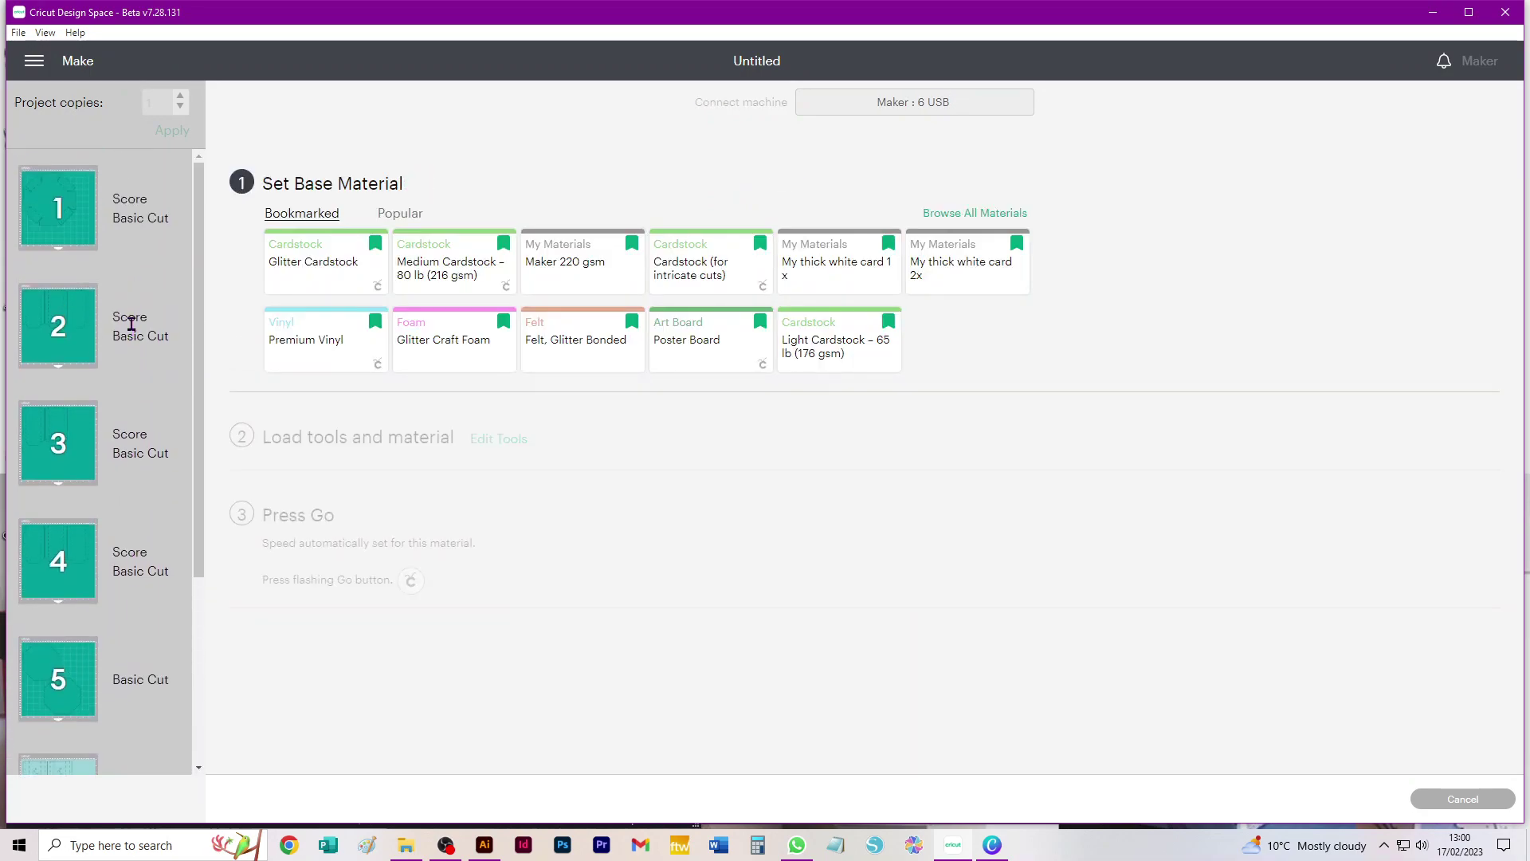
{"action": "left_click", "coordinate": [56, 201]}
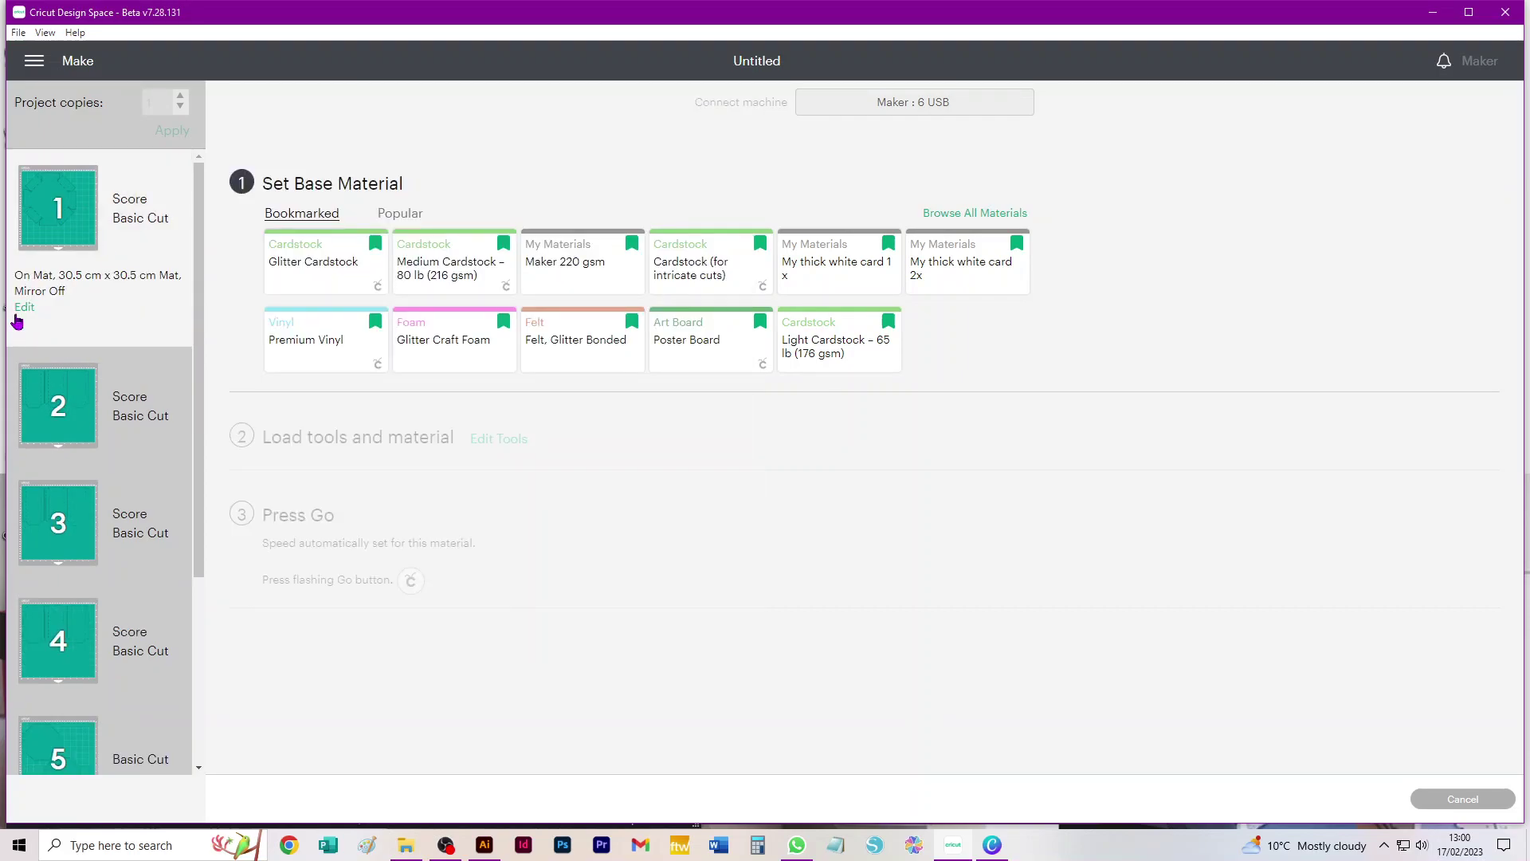
{"action": "left_click", "coordinate": [23, 309]}
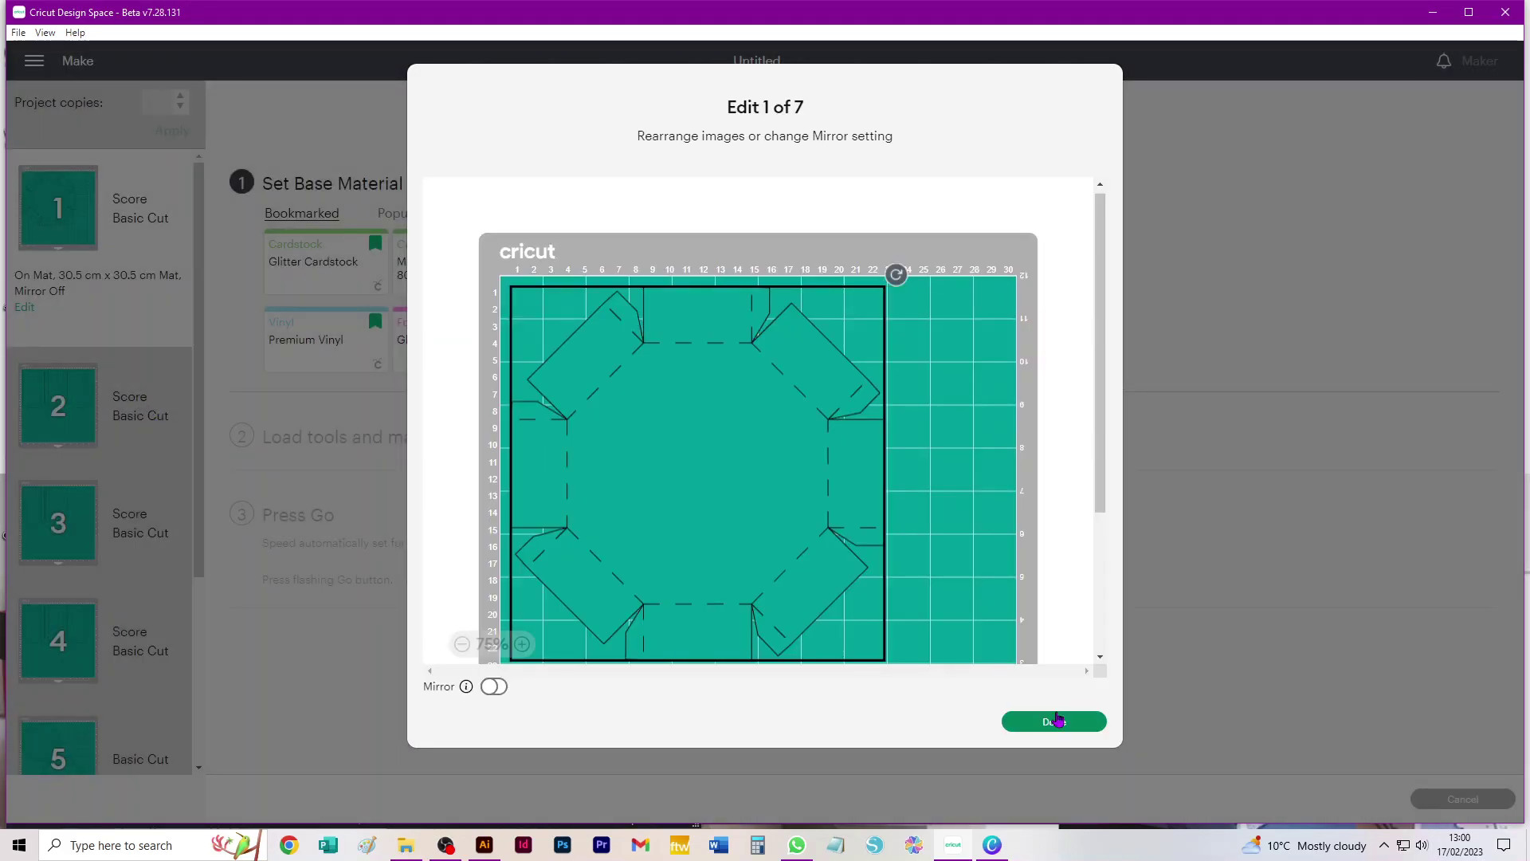
{"action": "left_click", "coordinate": [1055, 735]}
{"action": "left_click", "coordinate": [1431, 804]}
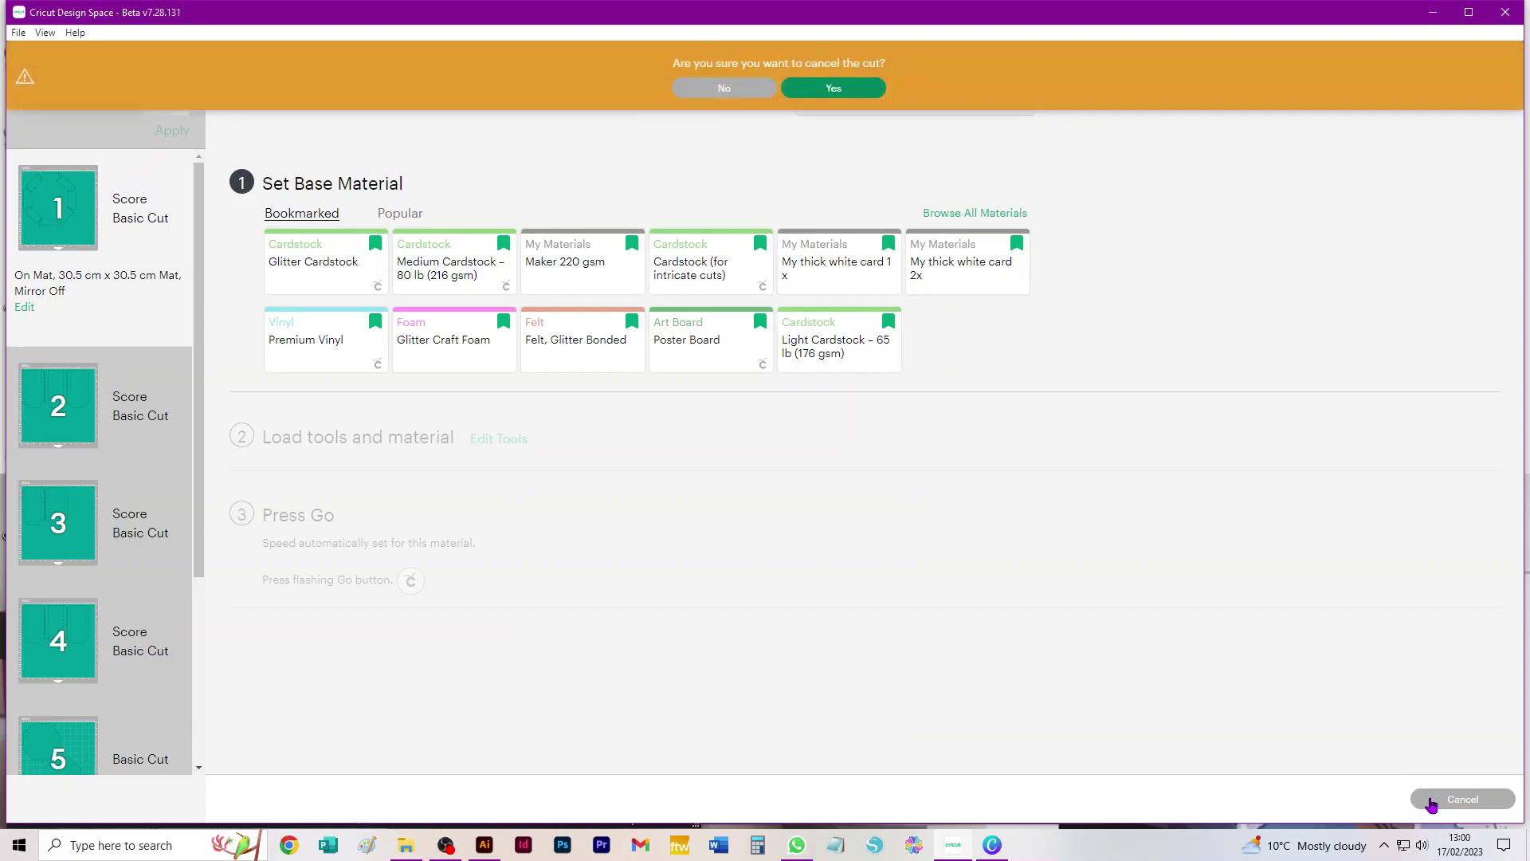
{"action": "left_click", "coordinate": [837, 89]}
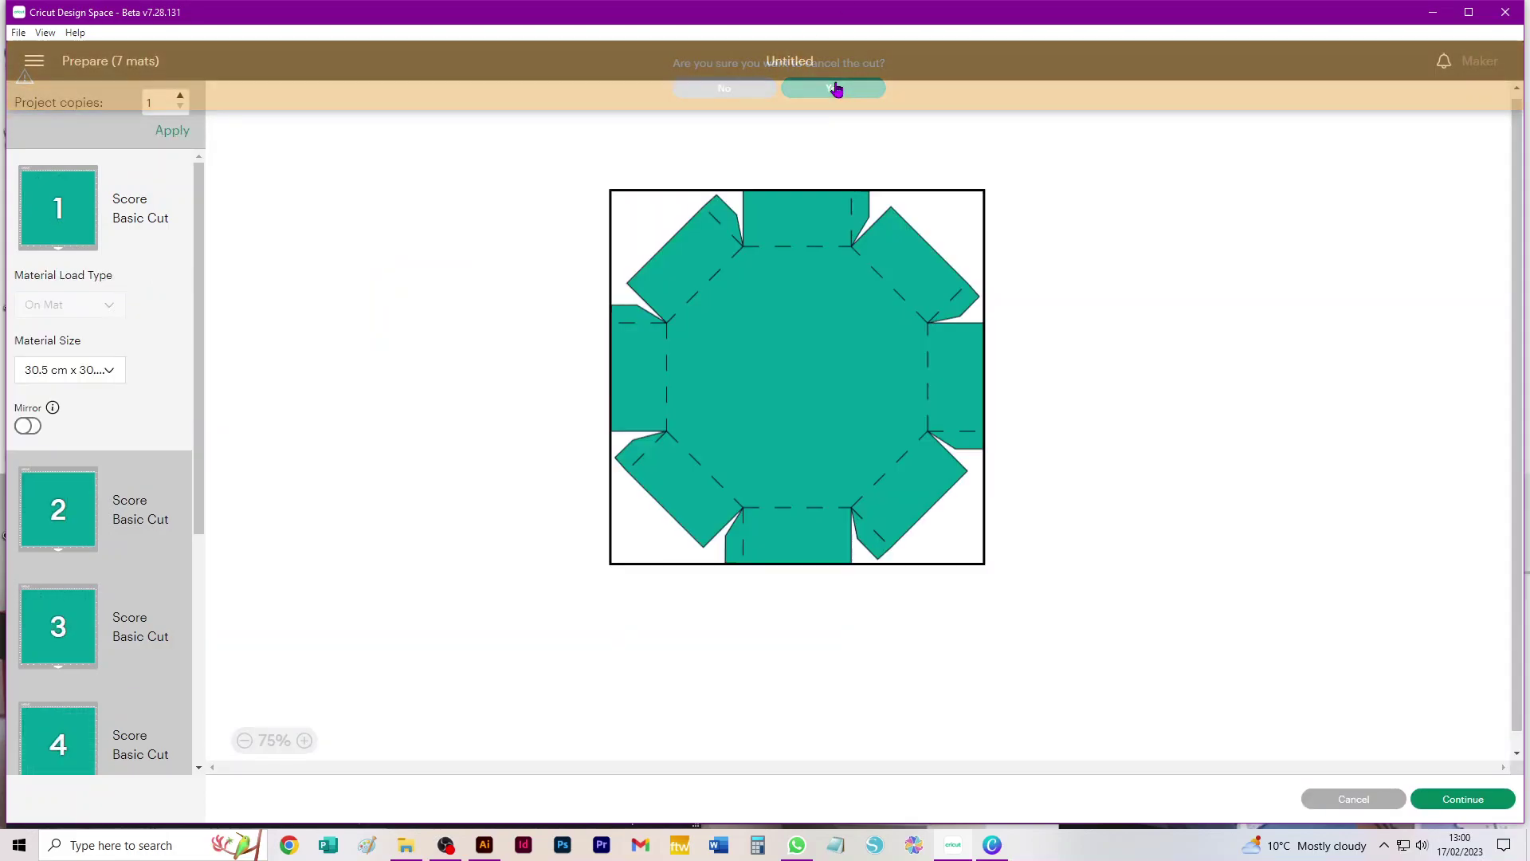
Step: Set the octagon mat's material size to 29.7 × 42.0 cm (A3)
{"action": "left_click", "coordinate": [77, 375]}
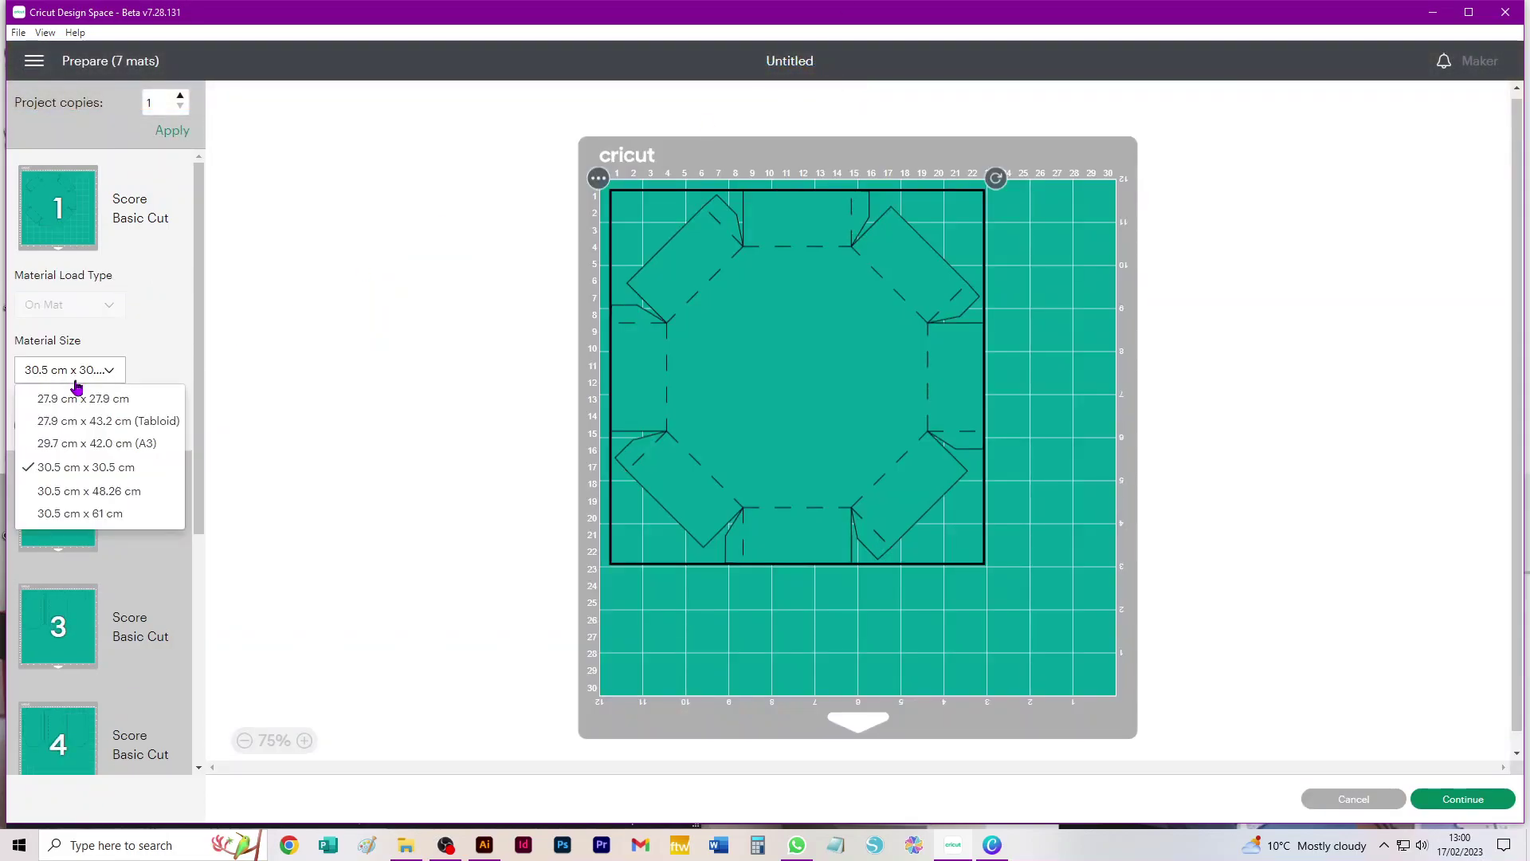
{"action": "left_click", "coordinate": [86, 446]}
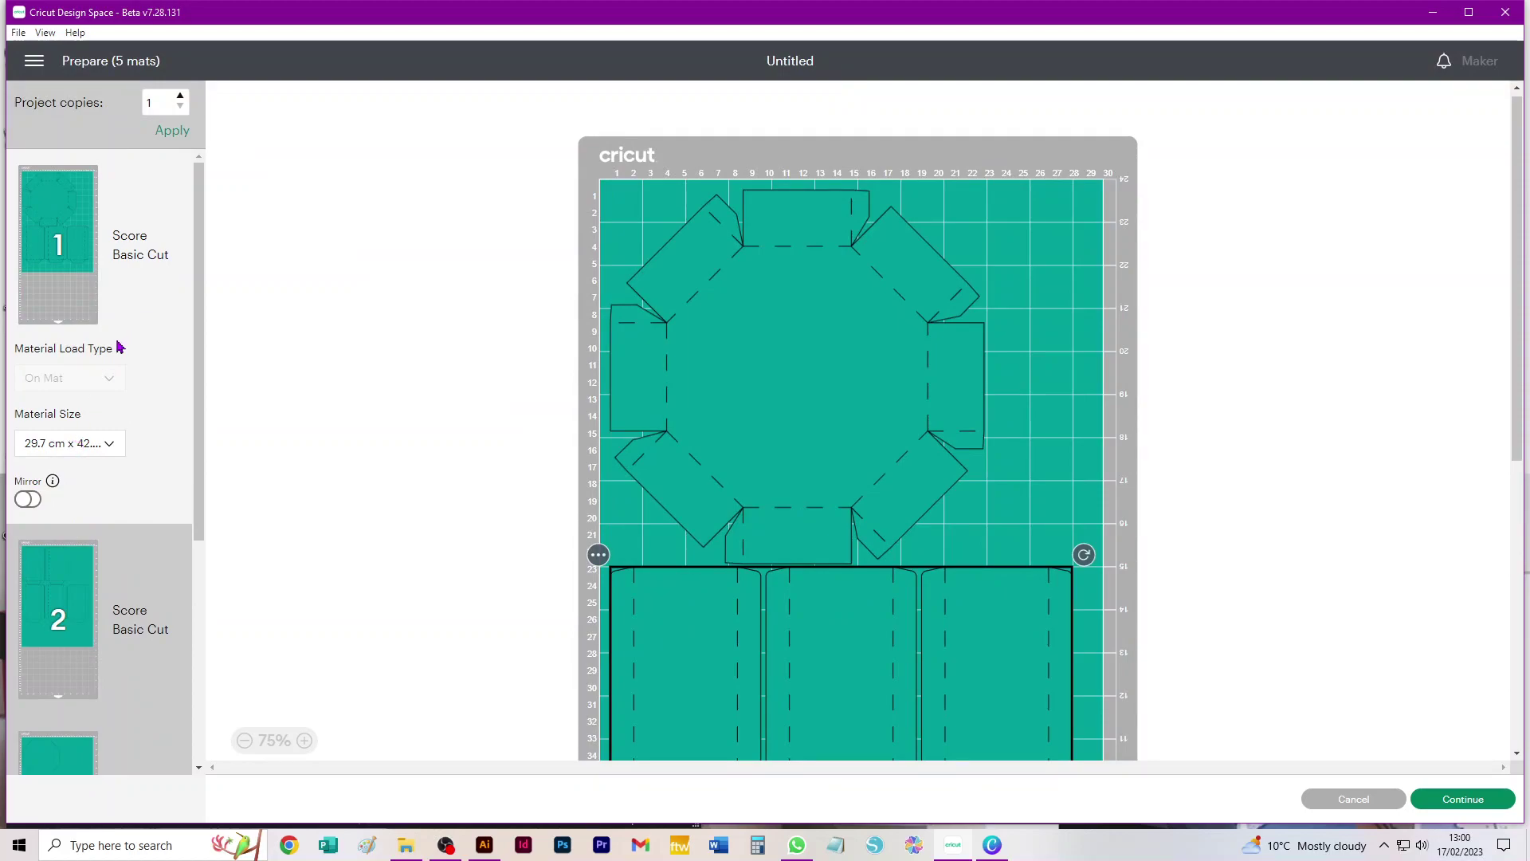
{"action": "scroll", "coordinate": [118, 347], "scroll_direction": "down", "scroll_amount": 4}
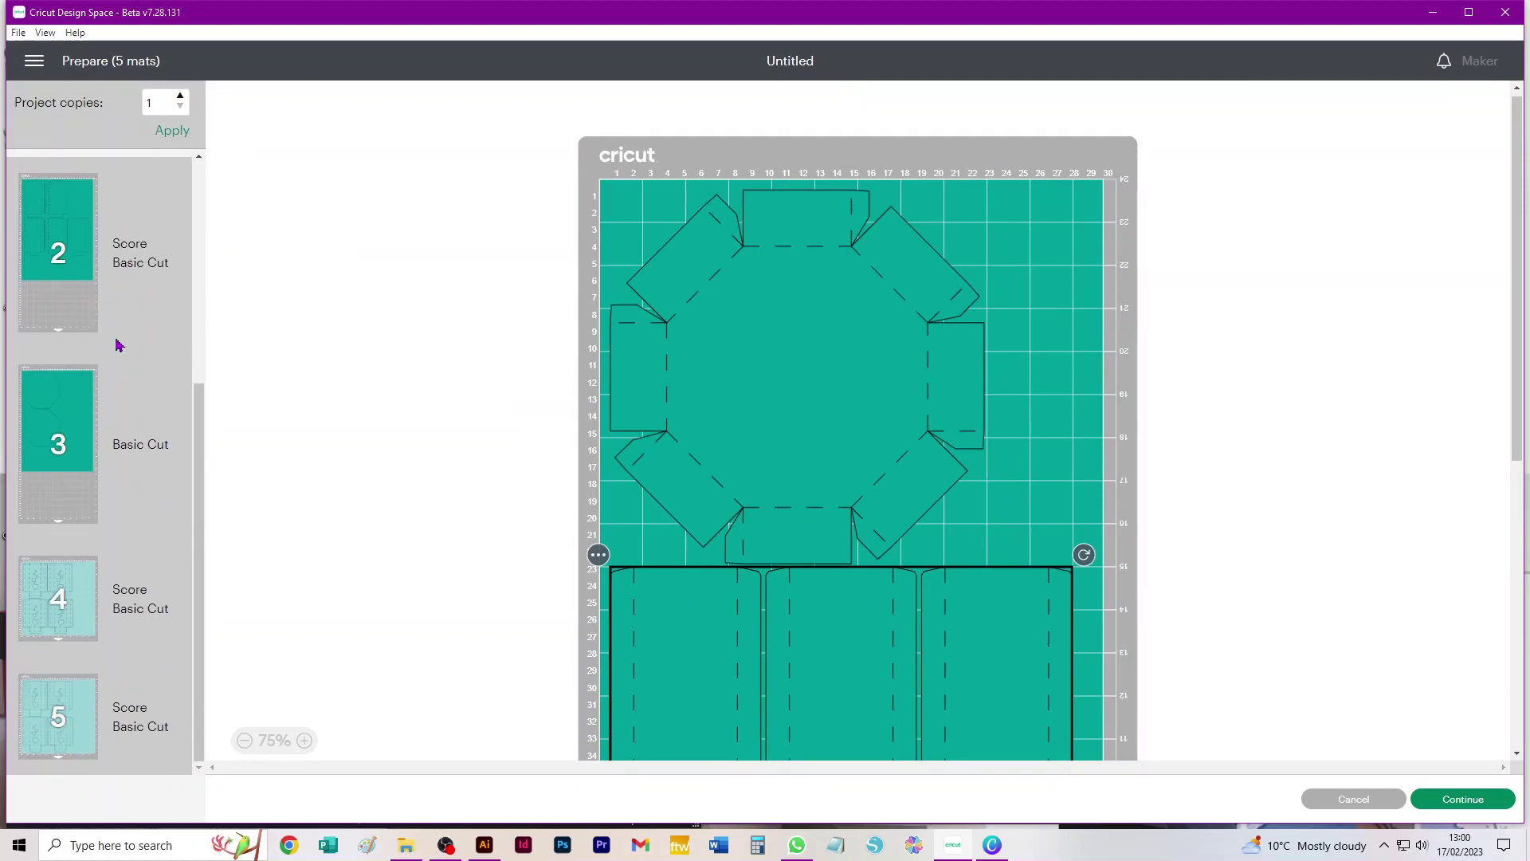
Step: Set the heart-panel mat to 29.7 × 42.0 cm (A3) as well, leaving 5 mats
{"action": "left_click", "coordinate": [90, 623]}
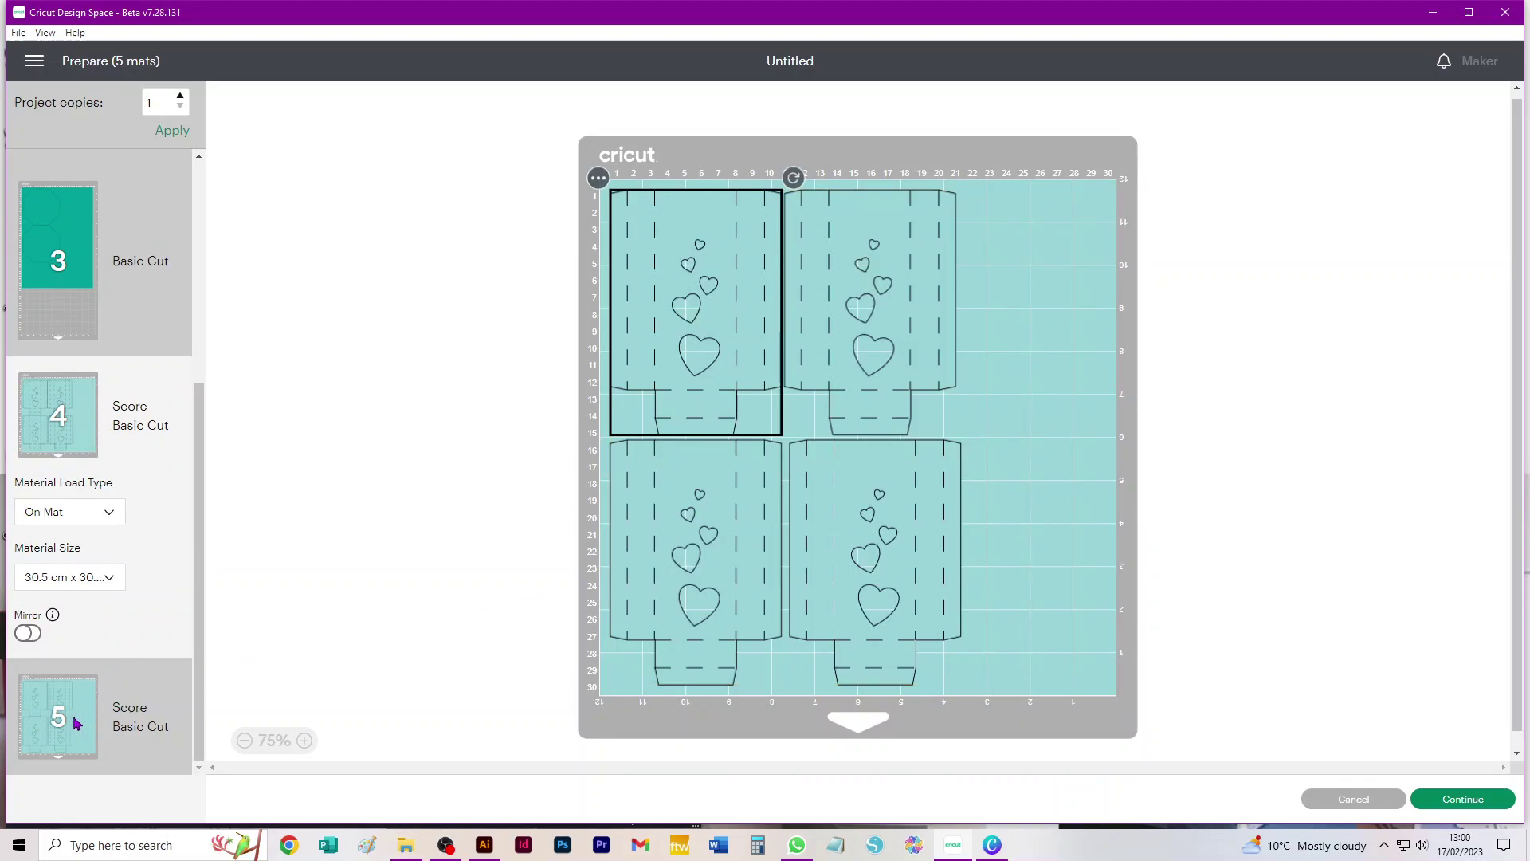
{"action": "left_click", "coordinate": [86, 572]}
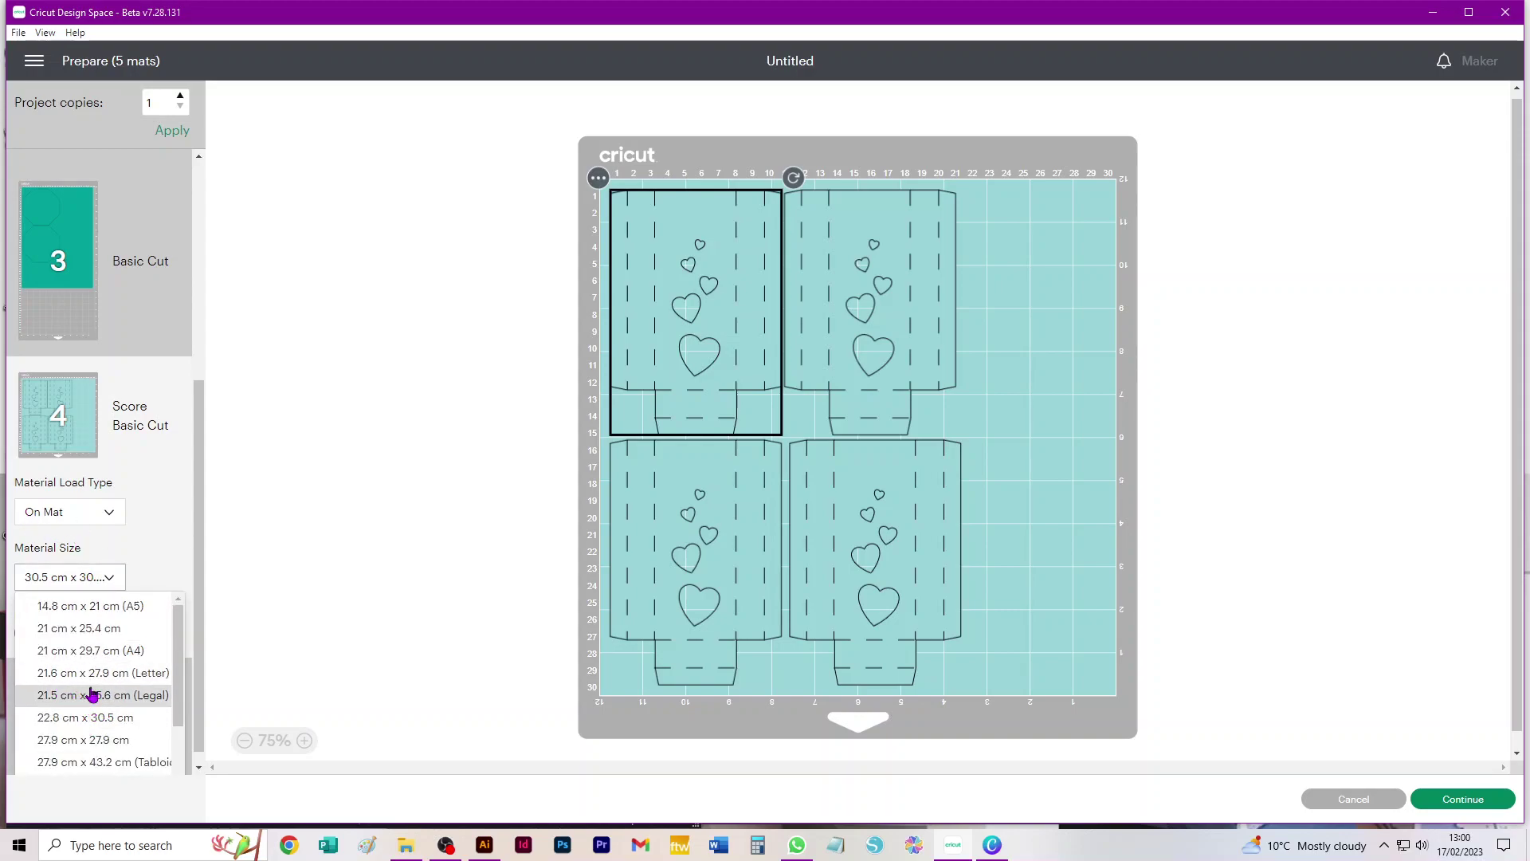
{"action": "scroll", "coordinate": [92, 686], "scroll_direction": "down", "scroll_amount": 1}
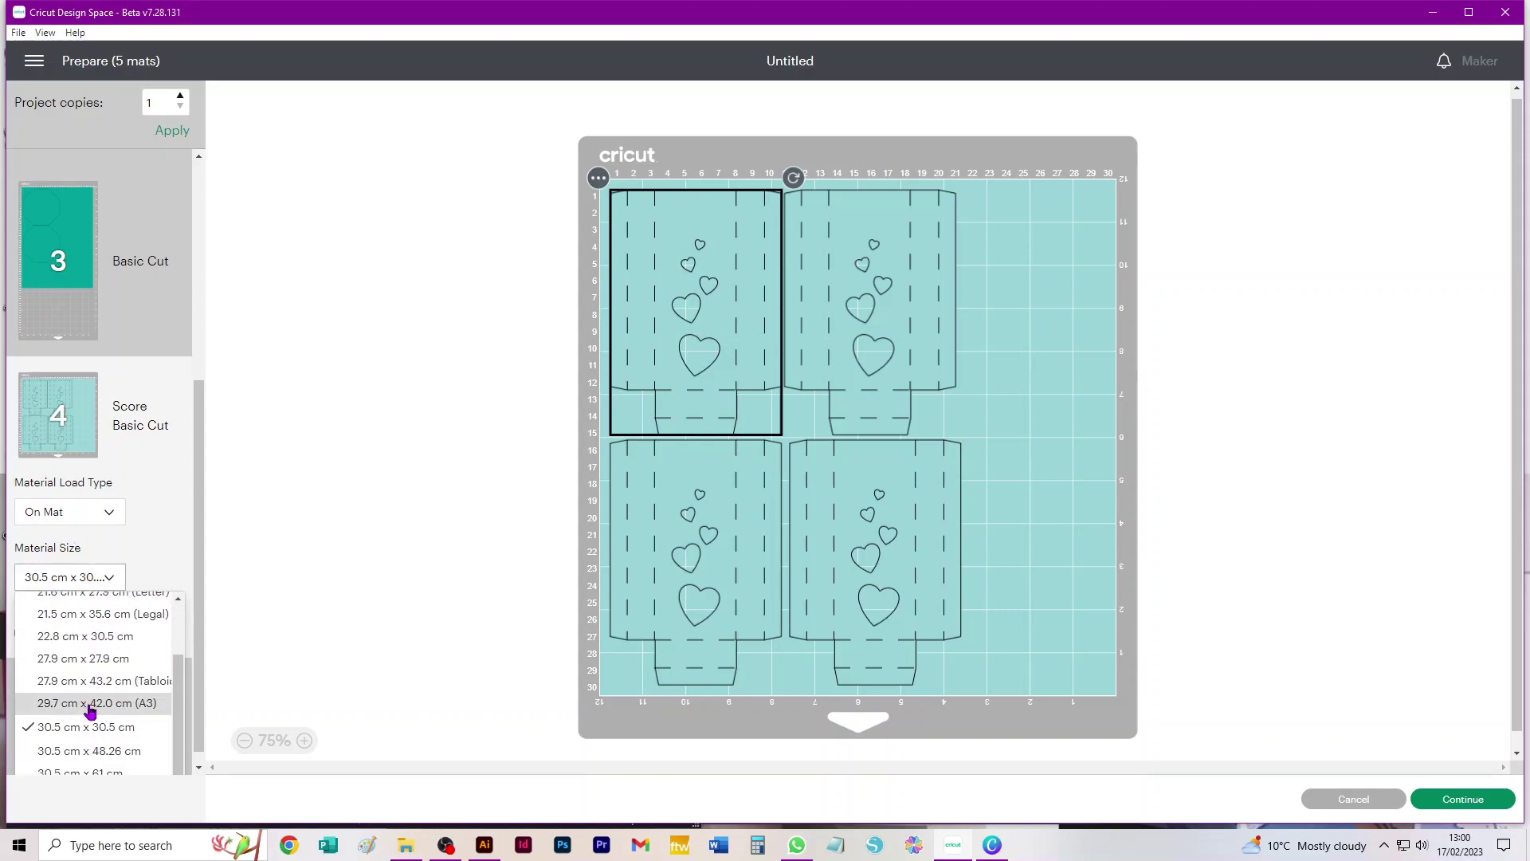
{"action": "left_click", "coordinate": [93, 704]}
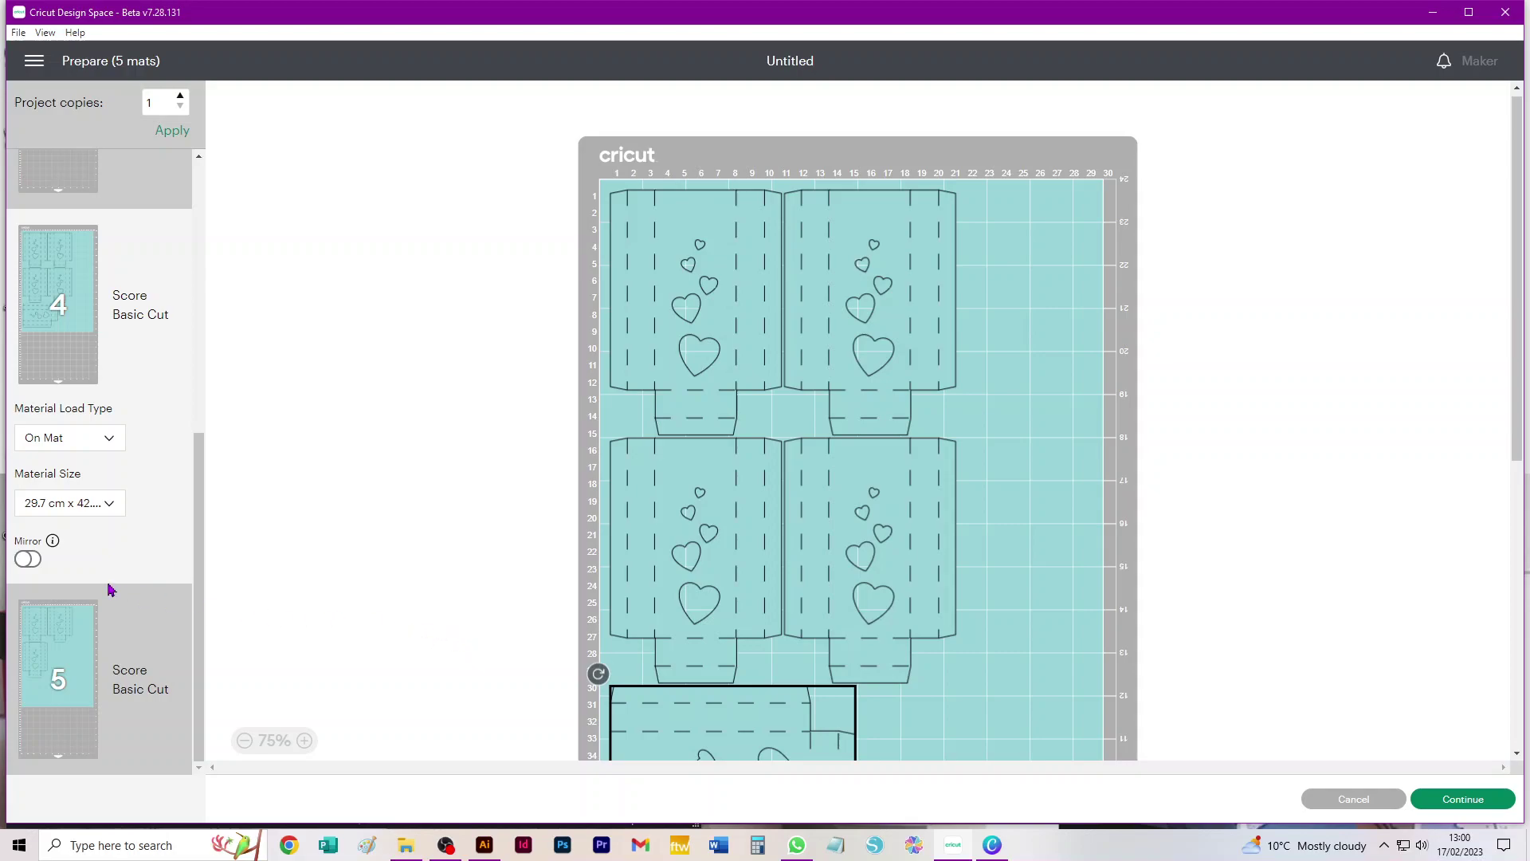
{"action": "scroll", "coordinate": [111, 588], "scroll_direction": "up", "scroll_amount": 4}
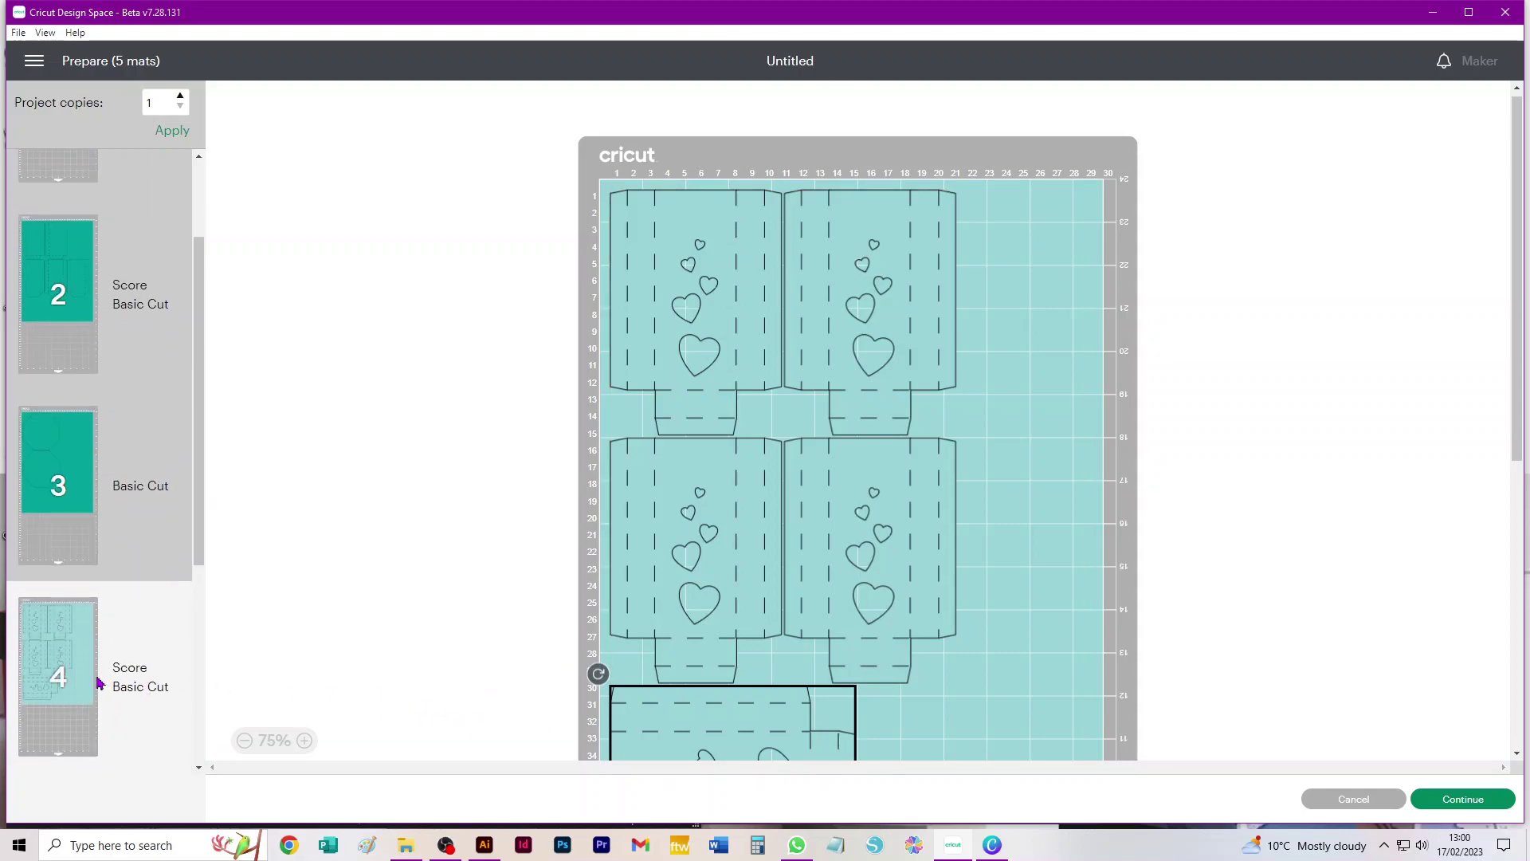
{"action": "scroll", "coordinate": [99, 583], "scroll_direction": "up", "scroll_amount": 2}
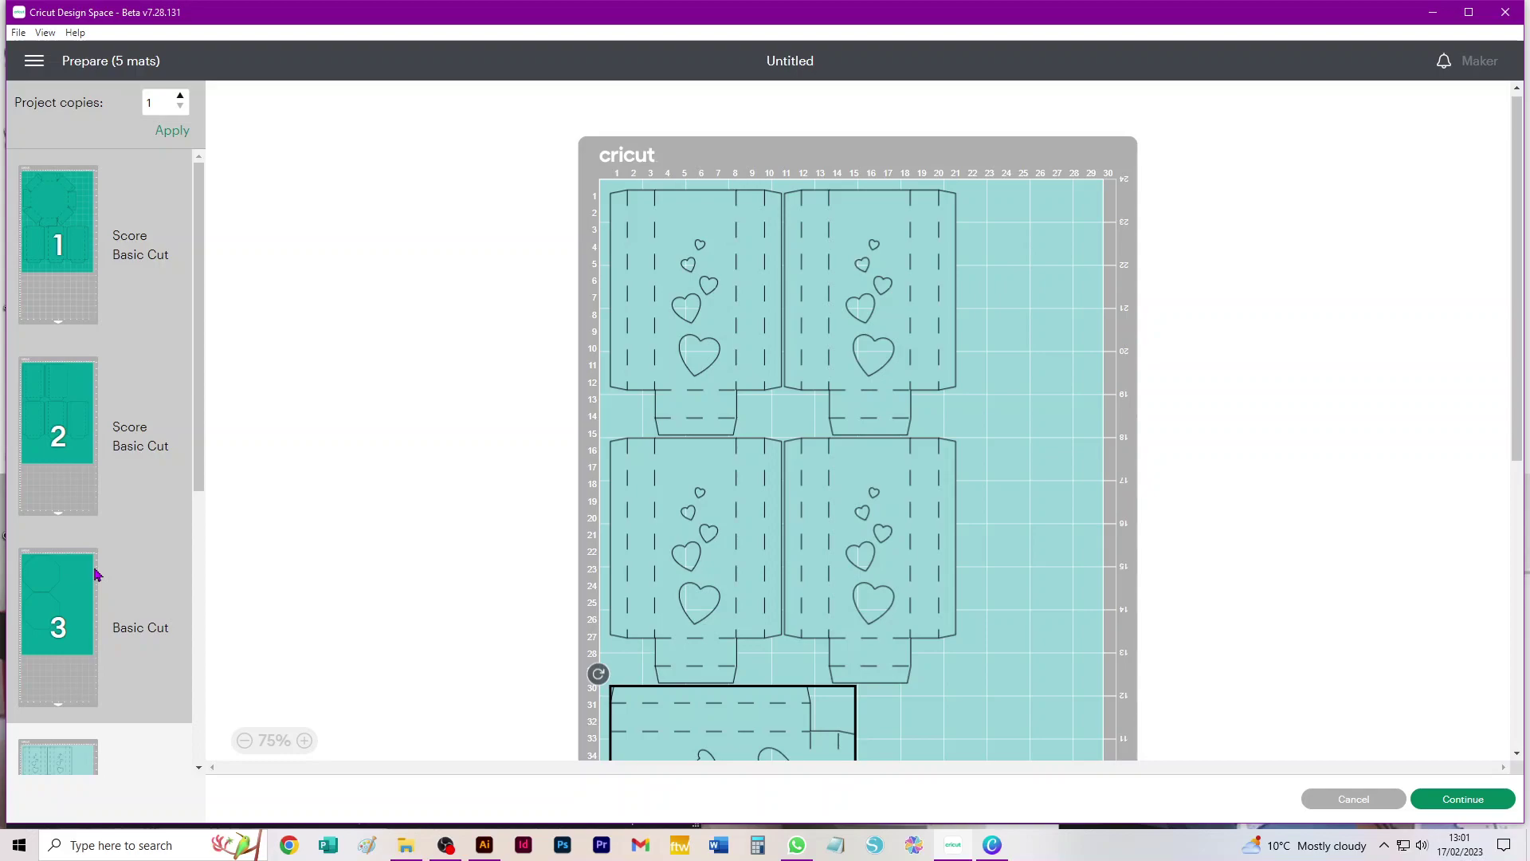
Step: Preview mat 2: the attached panel pair above the three-panel row on 29.7 x 42 cm material
{"action": "left_click", "coordinate": [58, 433]}
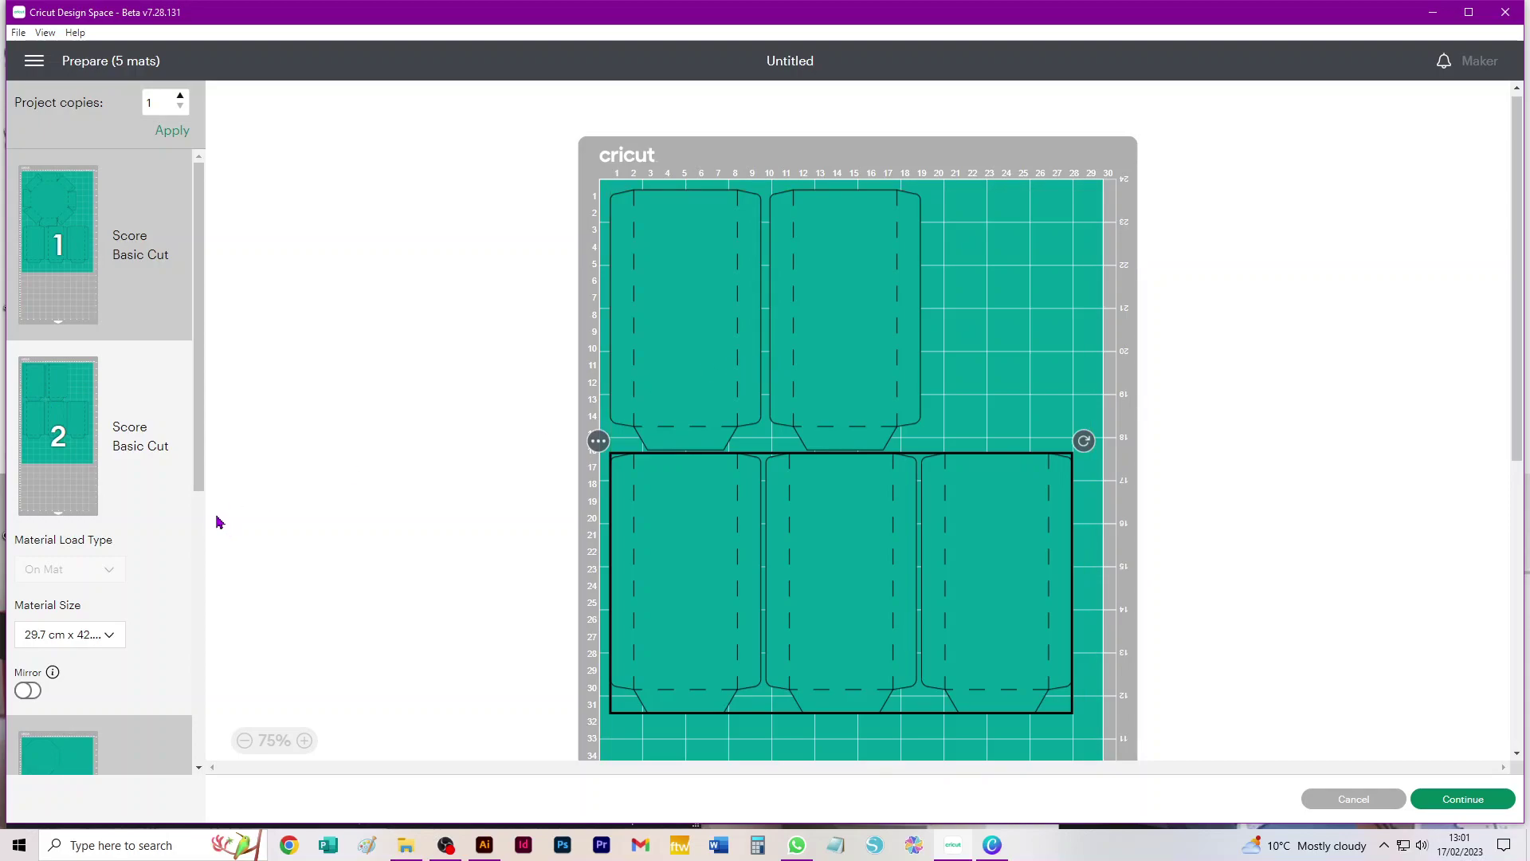
{"action": "scroll", "coordinate": [93, 534], "scroll_direction": "down", "scroll_amount": 5}
{"action": "scroll", "coordinate": [89, 532], "scroll_direction": "up", "scroll_amount": 5}
{"action": "scroll", "coordinate": [90, 529], "scroll_direction": "down", "scroll_amount": 3}
{"action": "scroll", "coordinate": [88, 522], "scroll_direction": "down", "scroll_amount": 1}
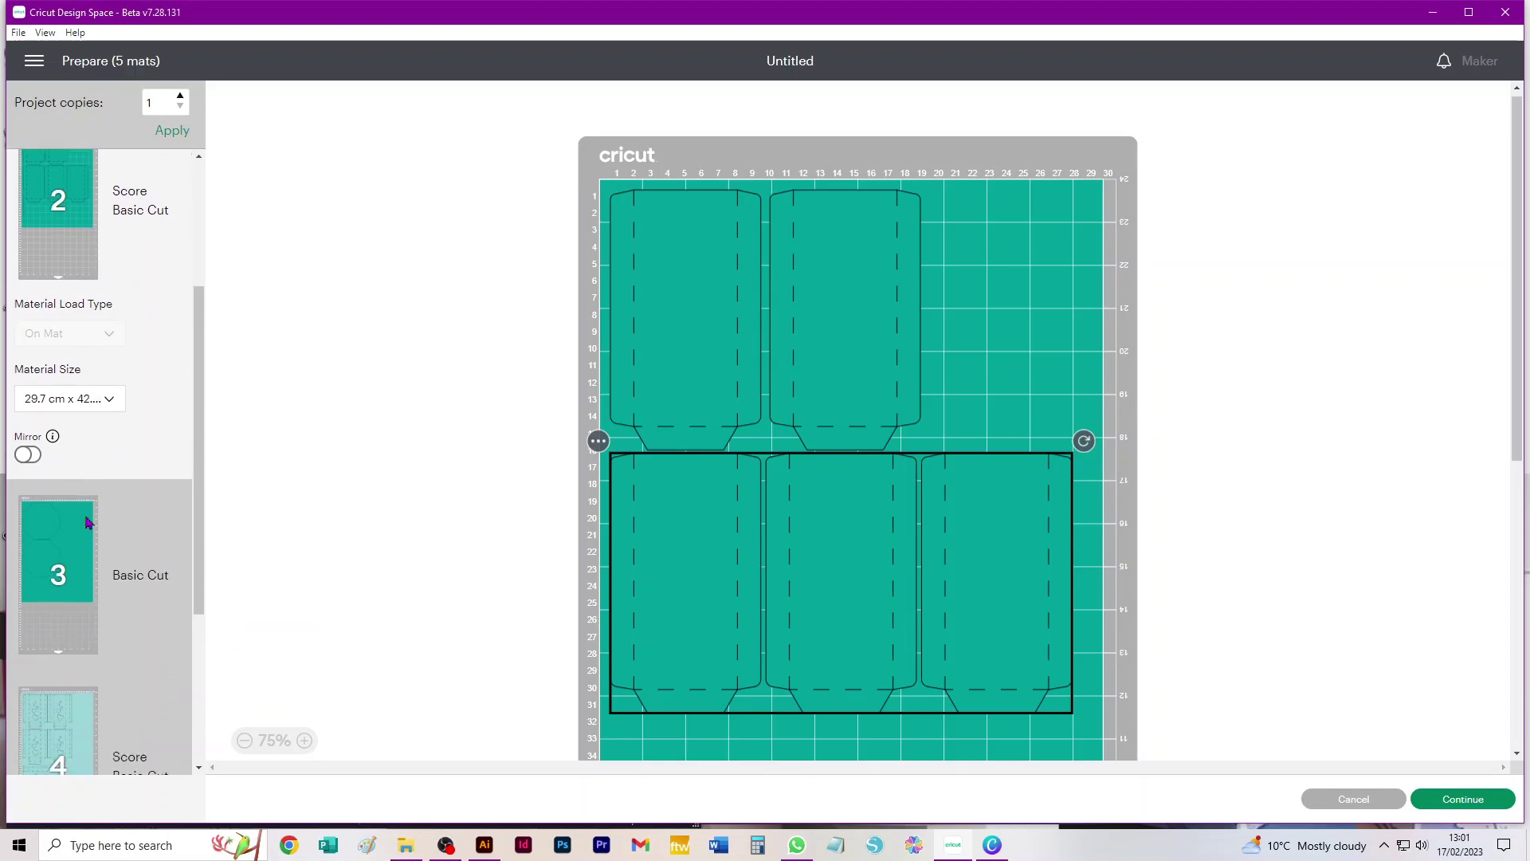
{"action": "scroll", "coordinate": [88, 520], "scroll_direction": "up", "scroll_amount": 3}
{"action": "scroll", "coordinate": [88, 520], "scroll_direction": "down", "scroll_amount": 7}
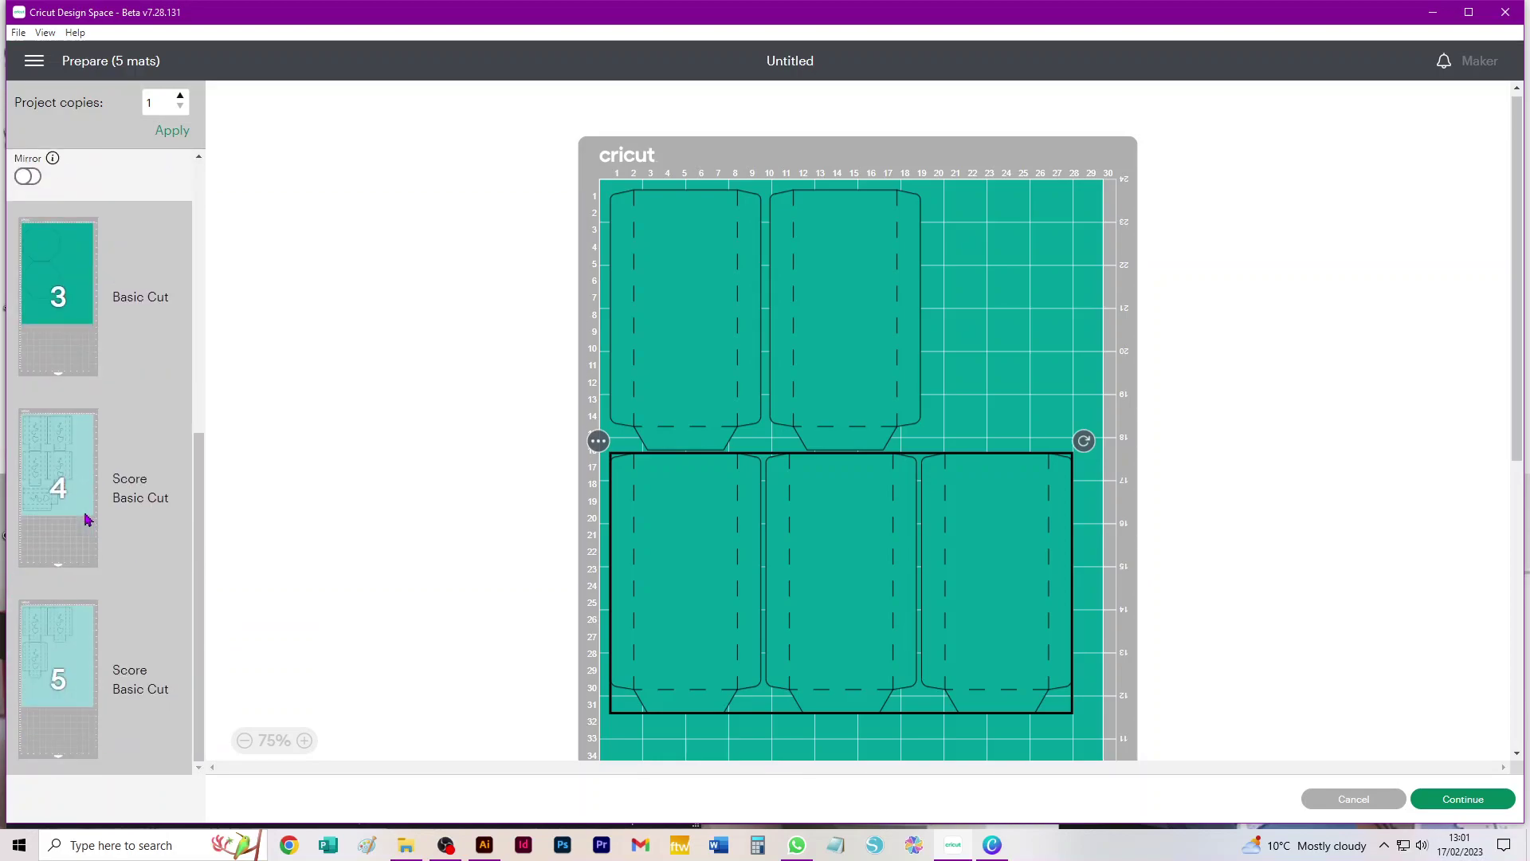
{"action": "scroll", "coordinate": [120, 598], "scroll_direction": "up", "scroll_amount": 8}
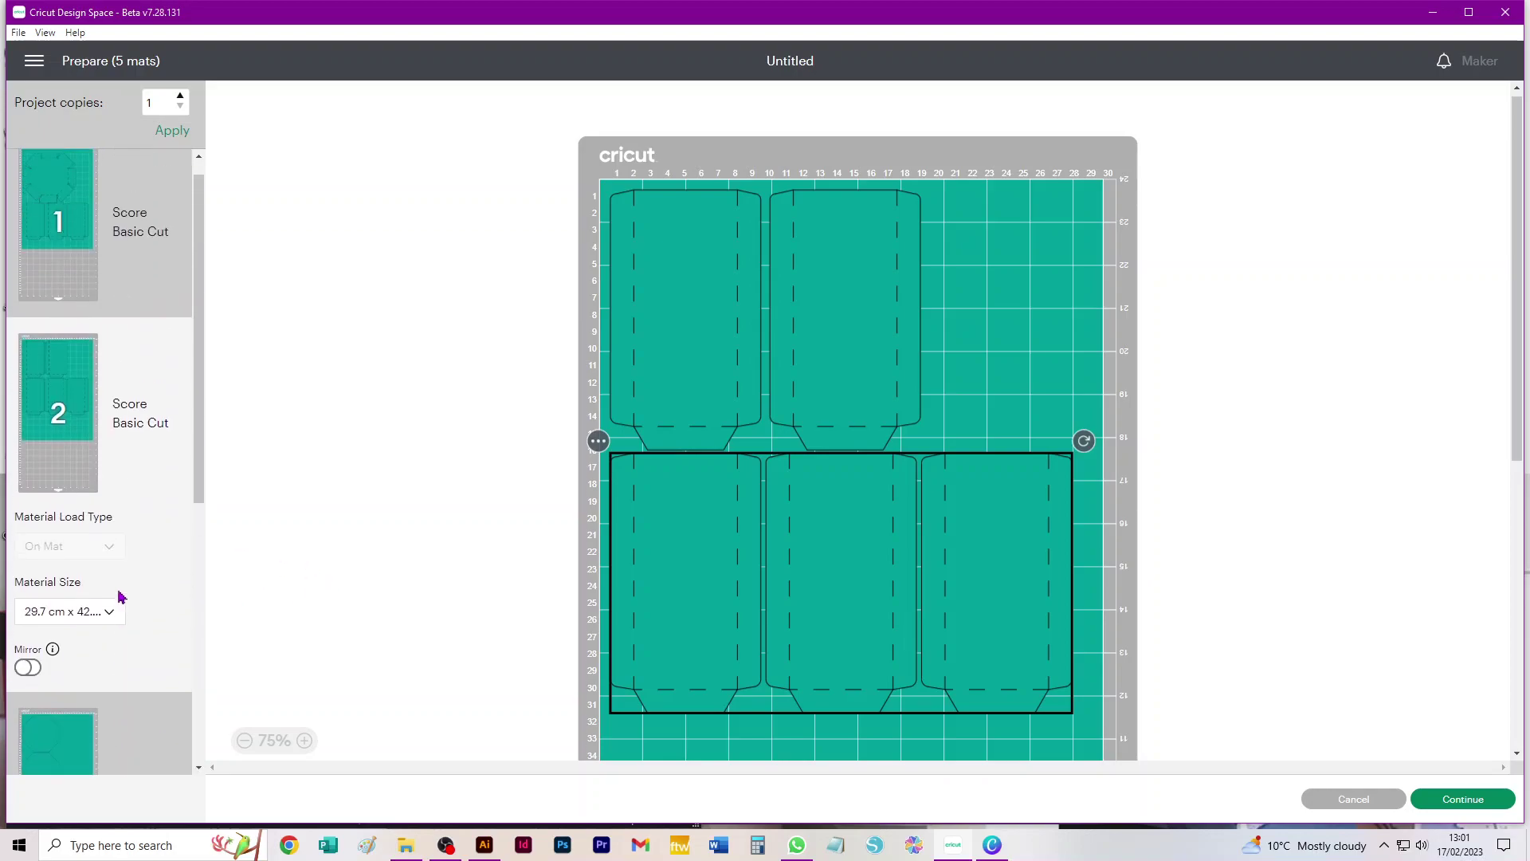